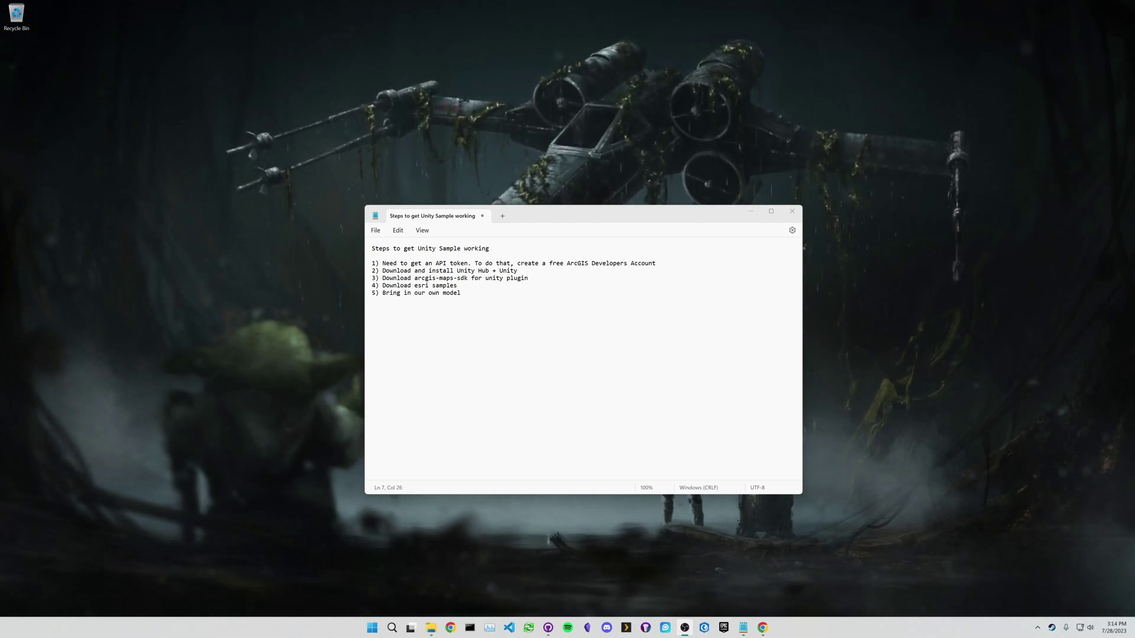
- Highlight the API token, unity plugin and Unity Hub install parts of the checklist in turn
drag(432, 263, 464, 263)
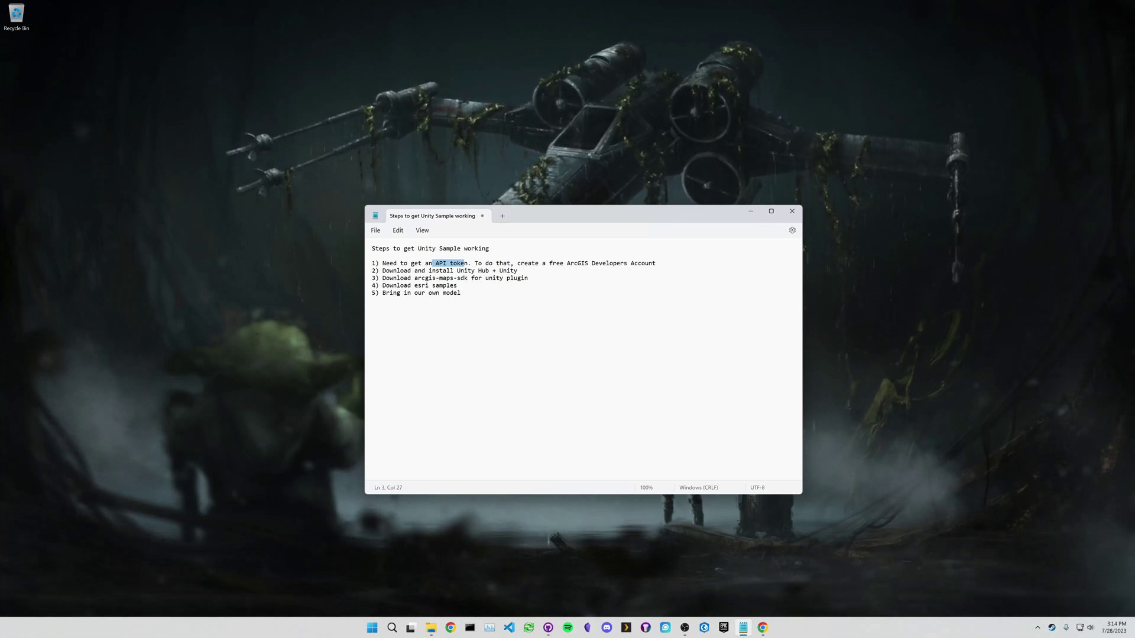
click(482, 278)
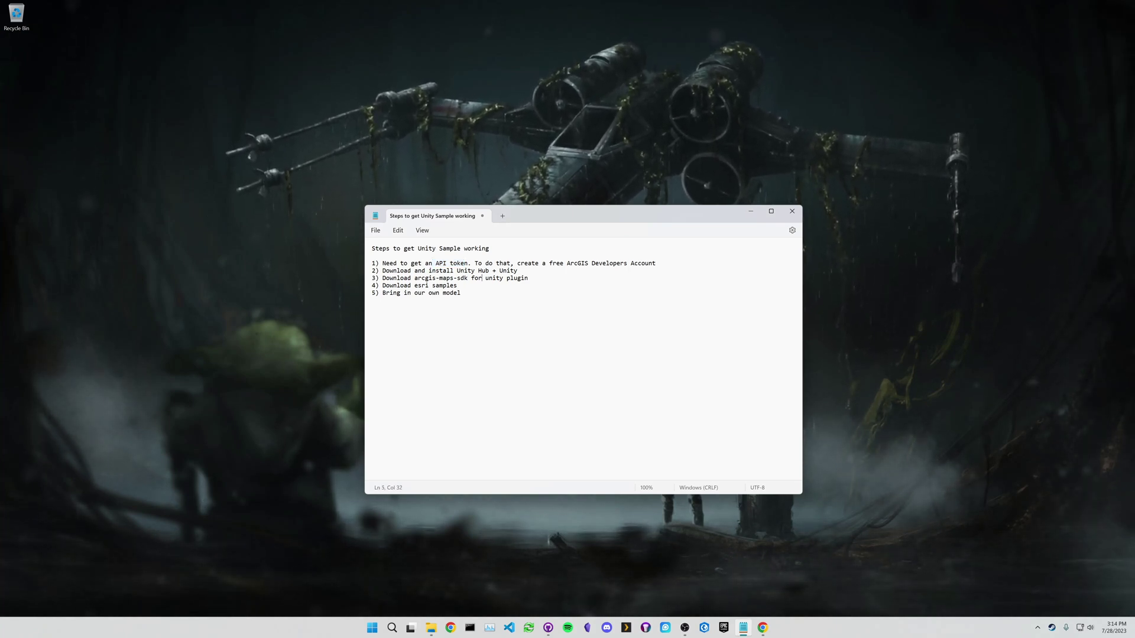
drag(482, 278, 523, 278)
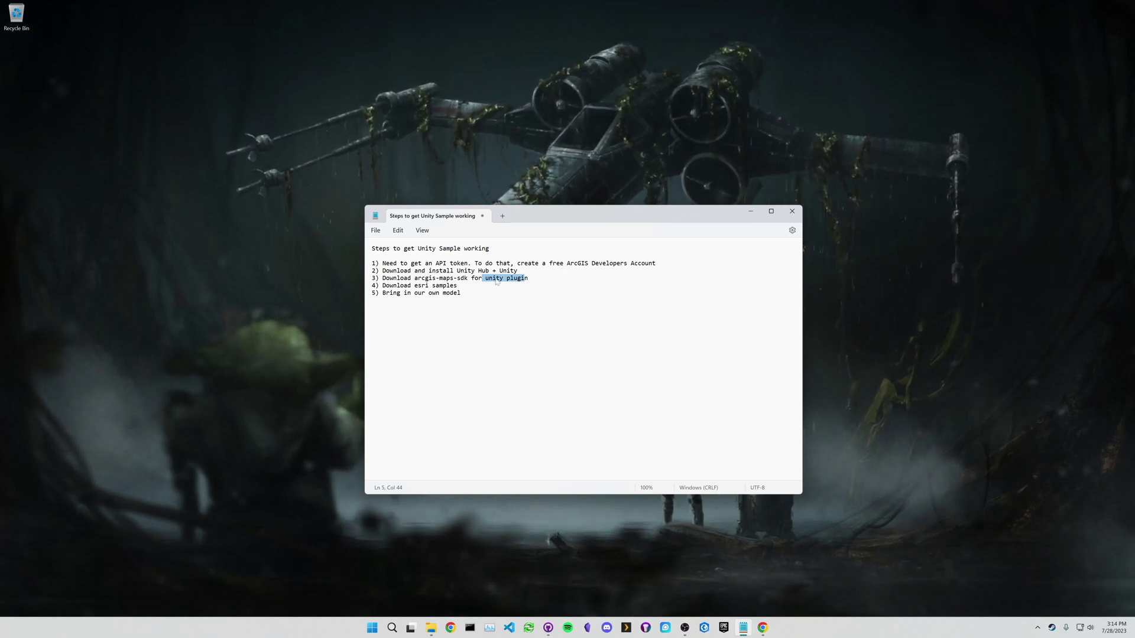
key(End)
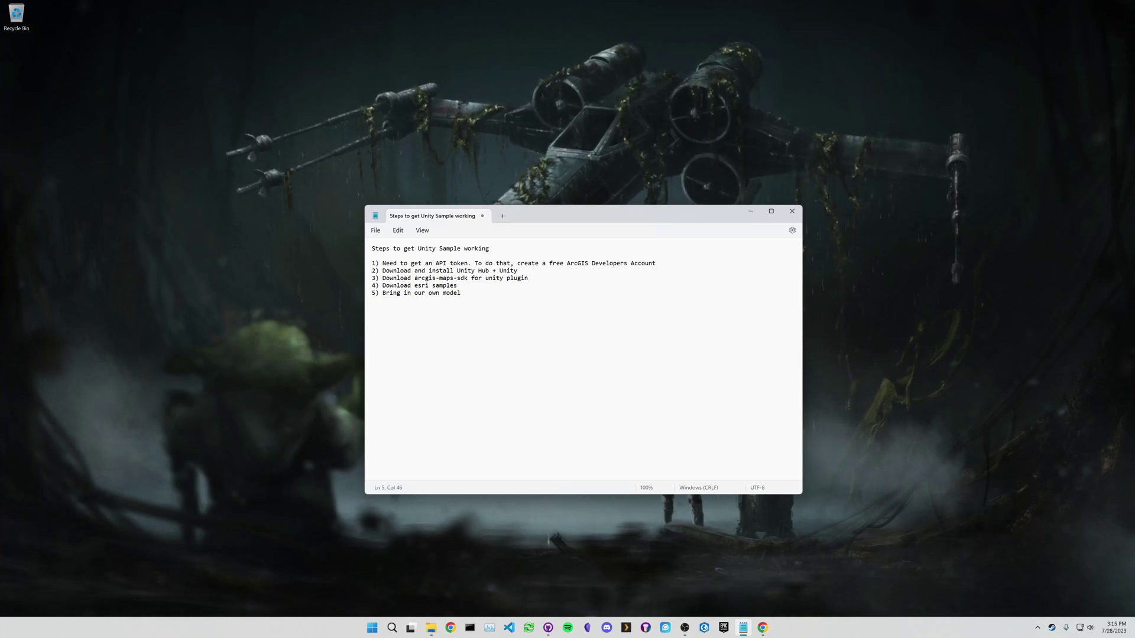
drag(393, 271, 510, 270)
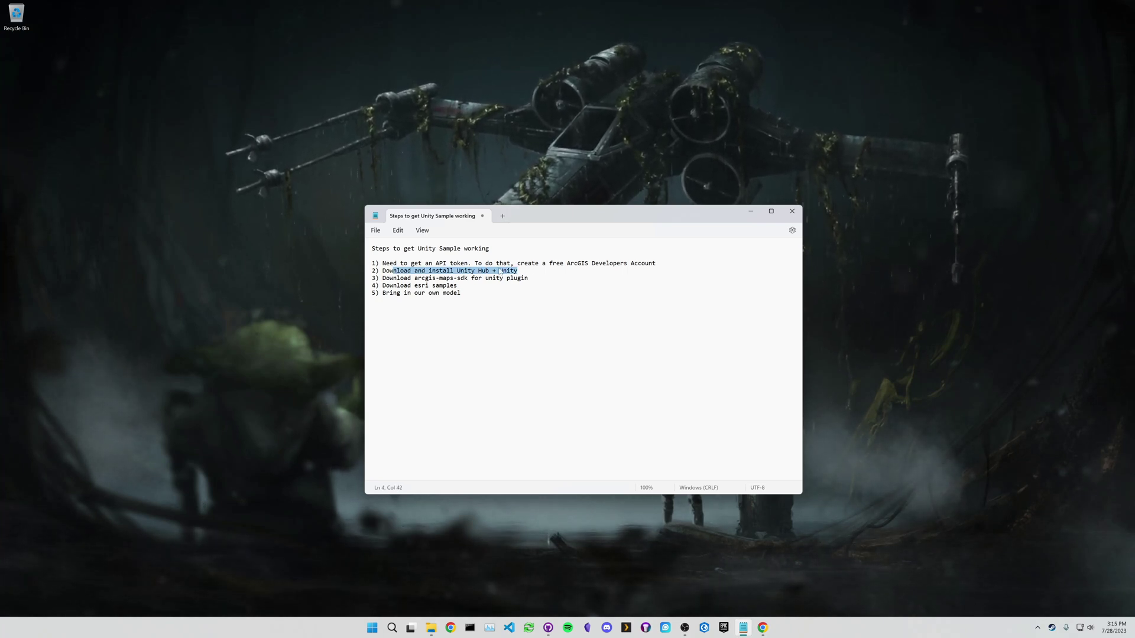
click(481, 271)
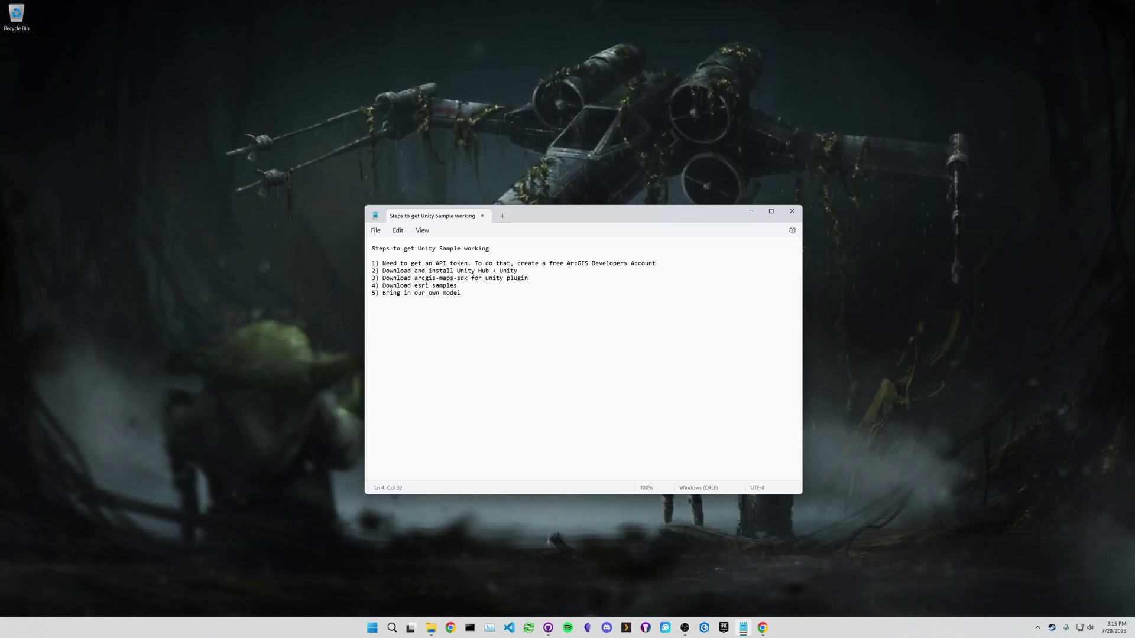
- Highlight Unity Hub and the Download esri samples step, then open a Chrome guest window
drag(457, 270, 489, 271)
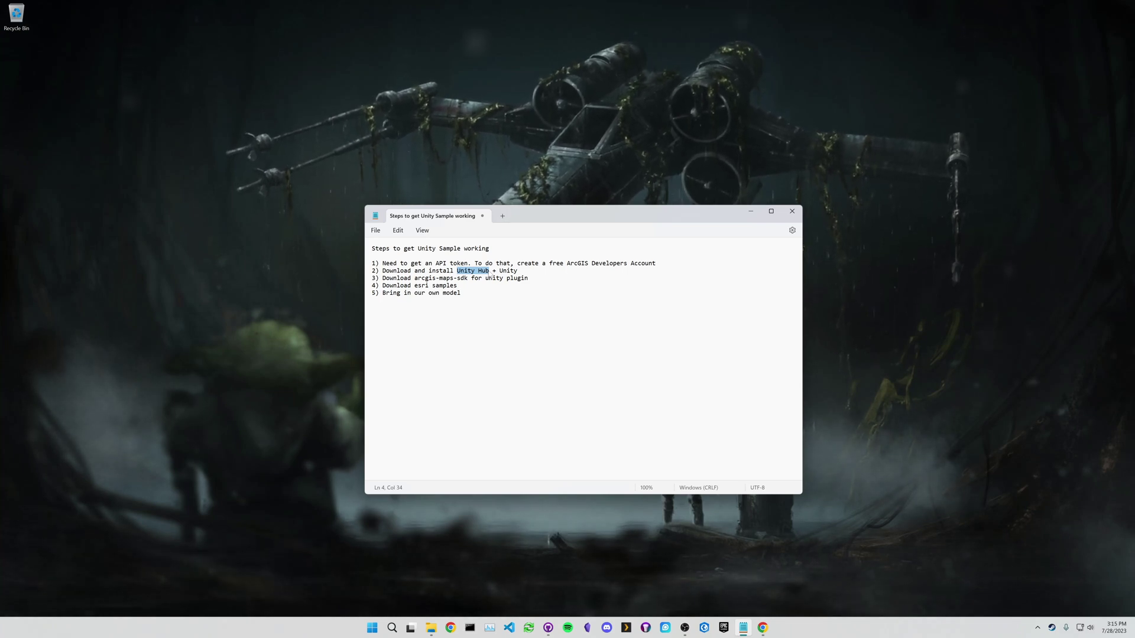
key(Right)
key(Left)
key(Left)
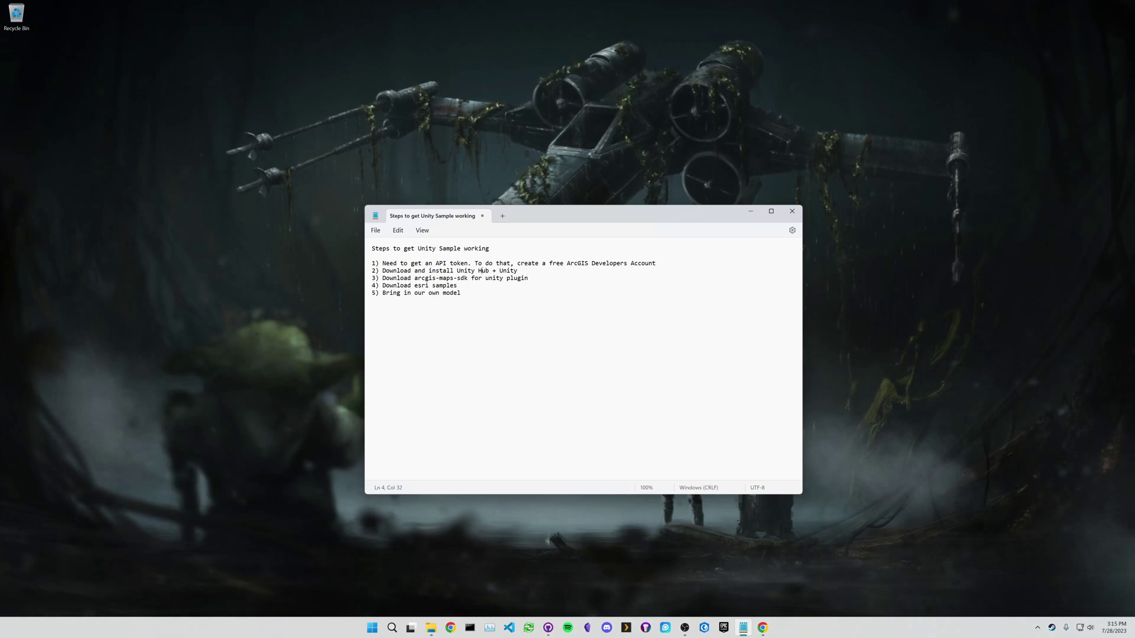
key(Right)
key(Right)
key(Right)
key(Right)
key(Right)
key(shift+Right)
key(shift+Right)
key(shift+Right)
key(shift+Right)
key(shift+Right)
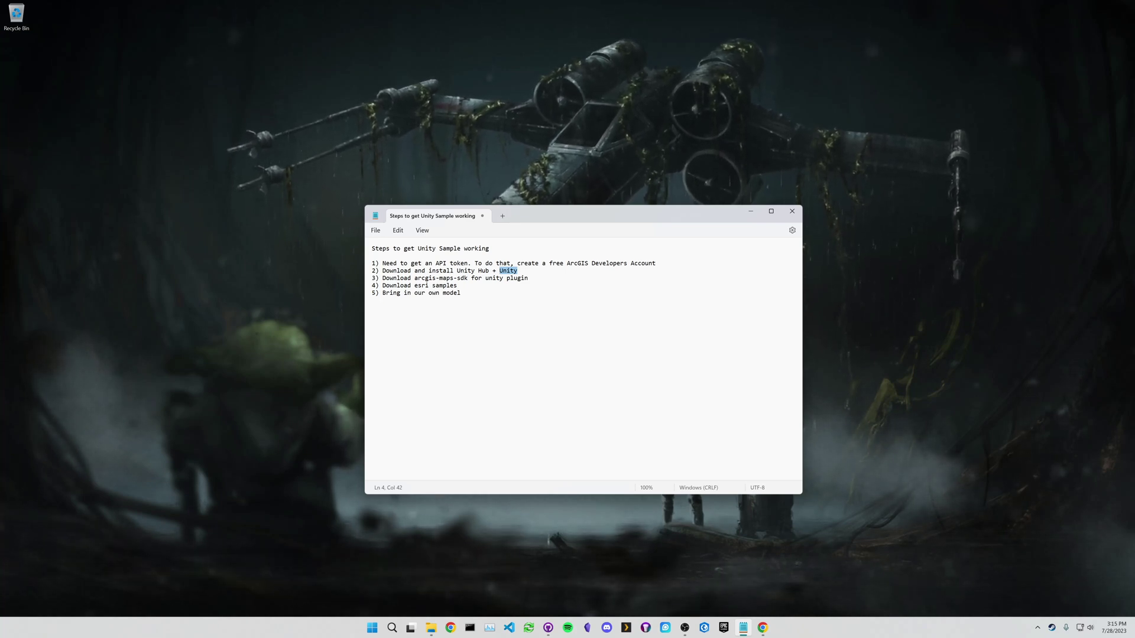
drag(382, 285, 457, 285)
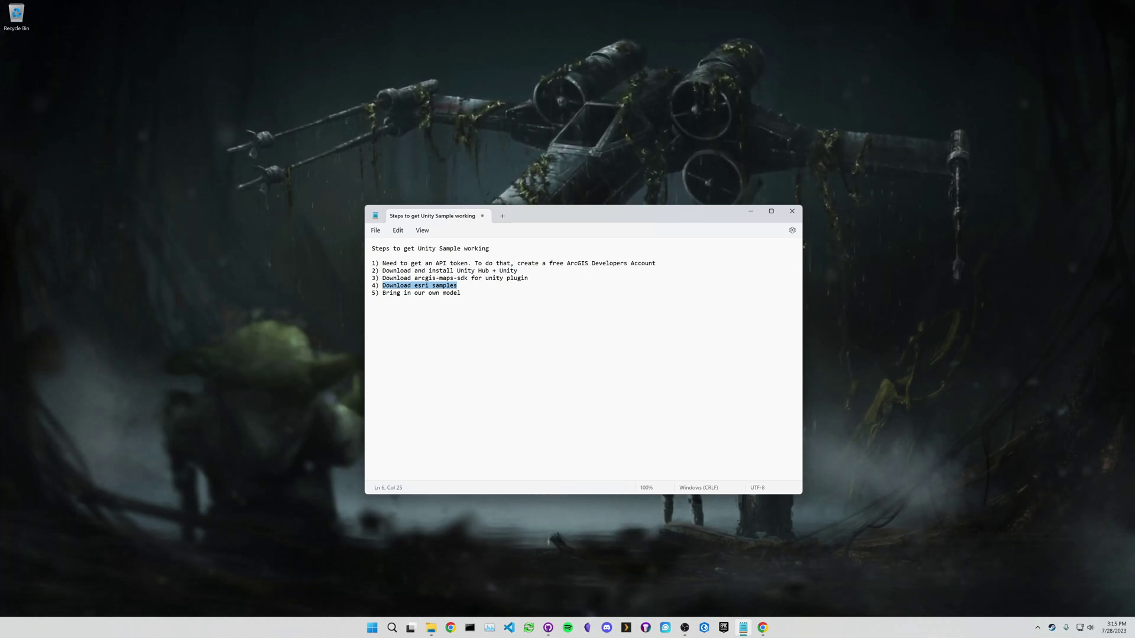
click(762, 628)
- Search 'arcgis unity sdk' and reach the SDK's Get started guide and free developer sign-up form
key(super+Up)
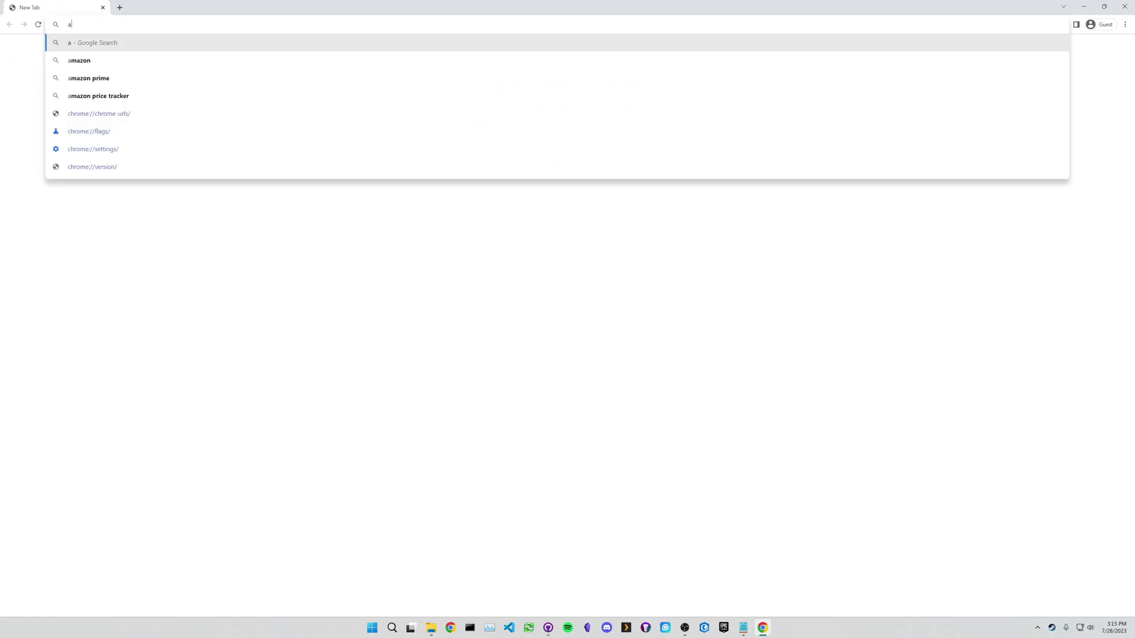
text(arcgis unity sdk)
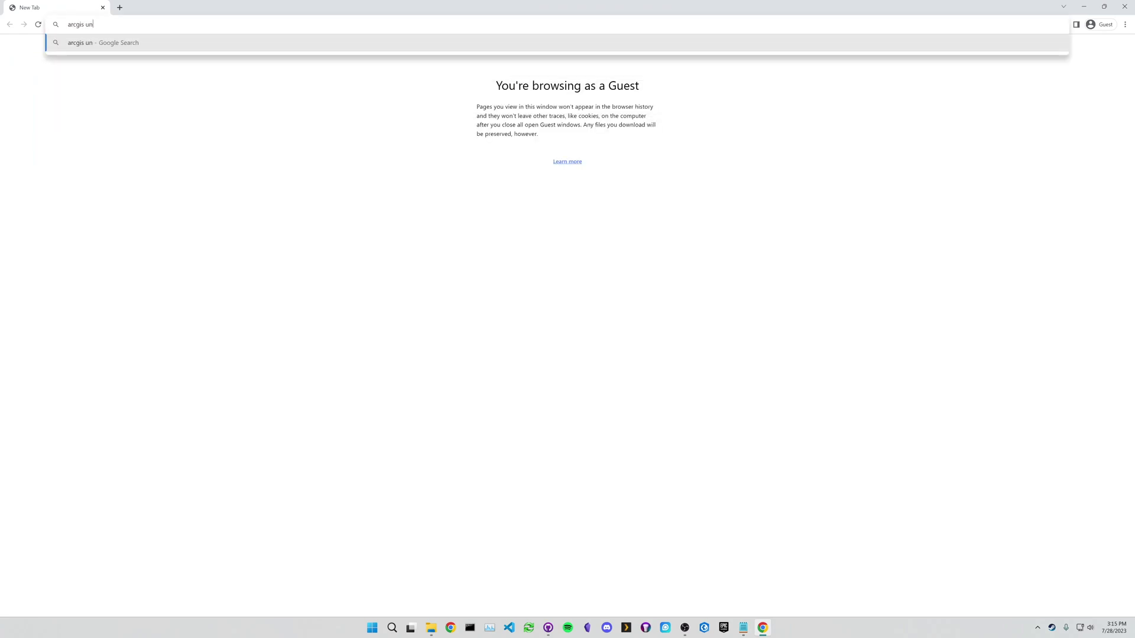
key(Return)
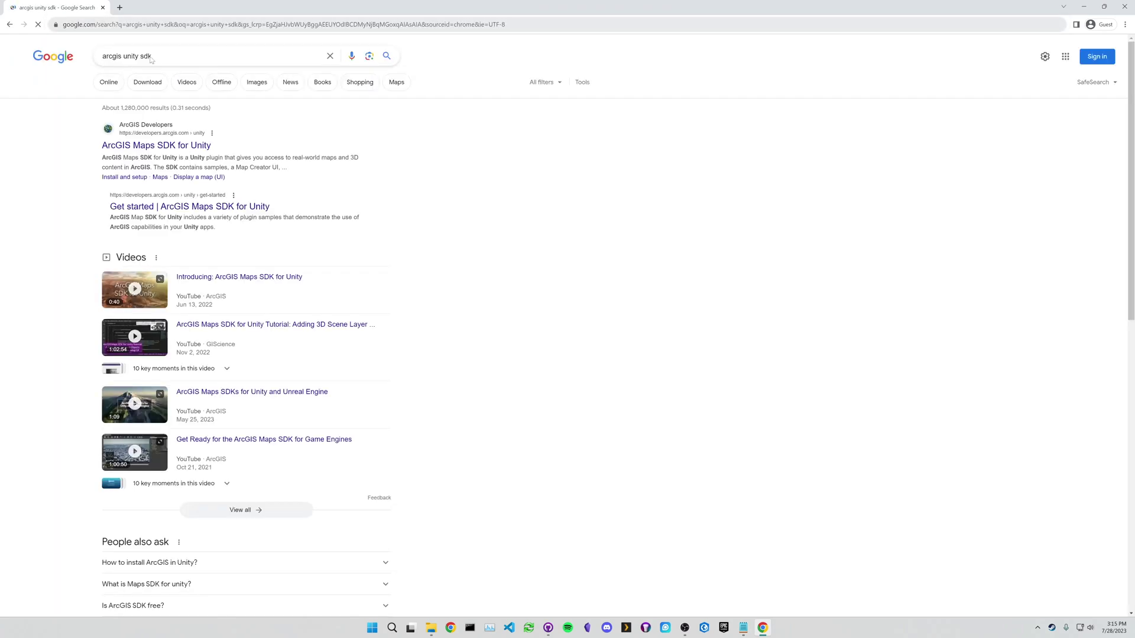
click(146, 147)
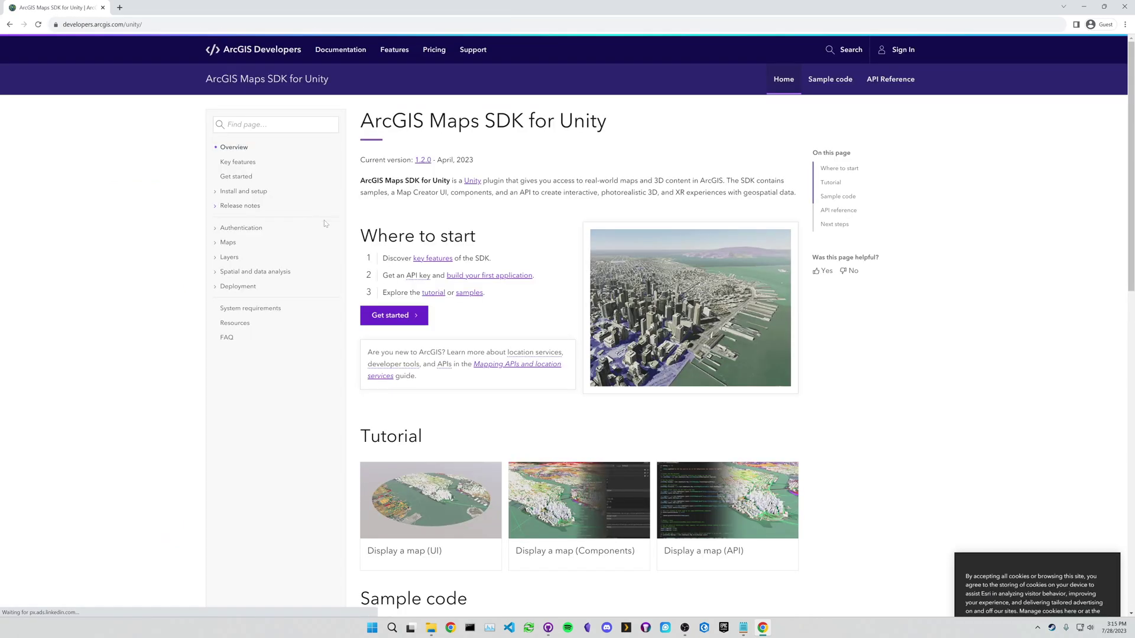
click(425, 319)
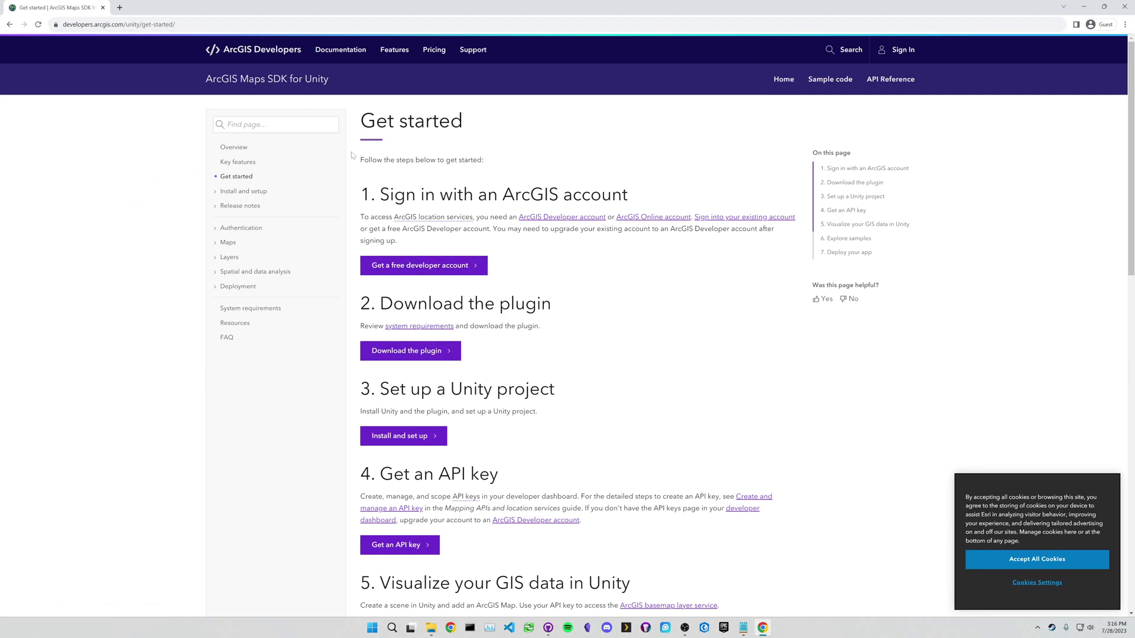
click(409, 266)
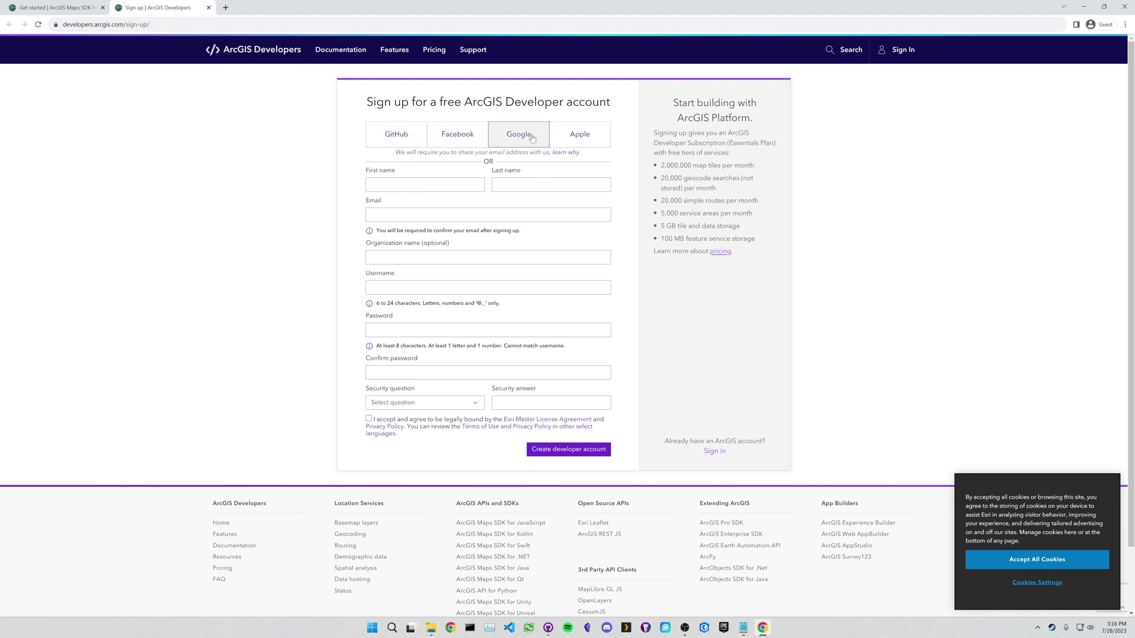
- Sign in to ArcGIS Developers with Google, entering the account e-mail and password
click(896, 62)
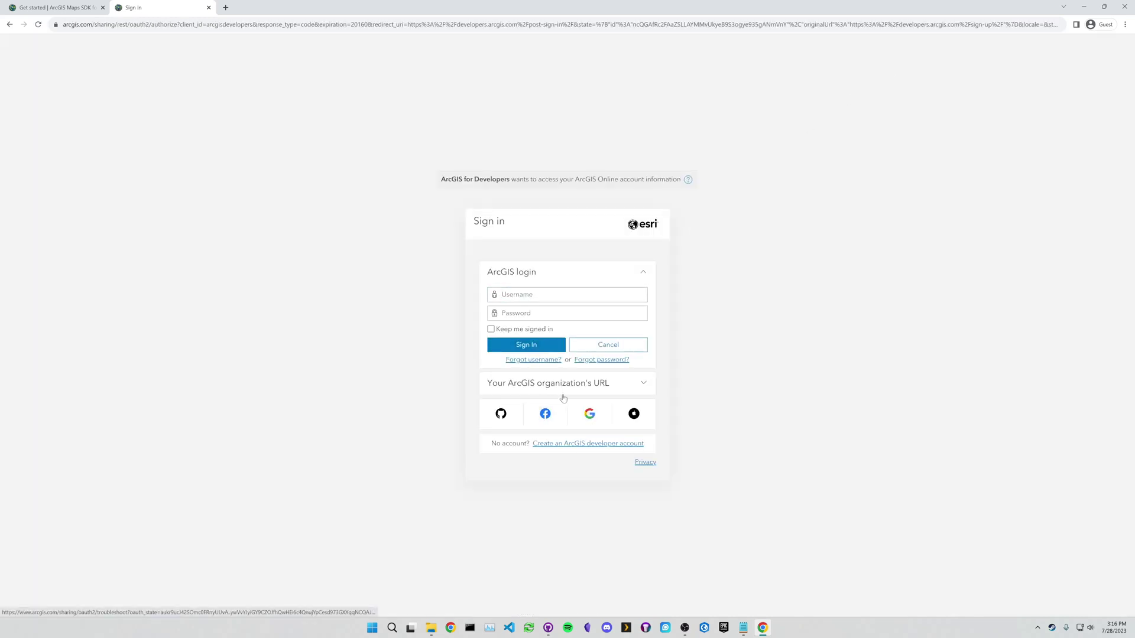
click(589, 417)
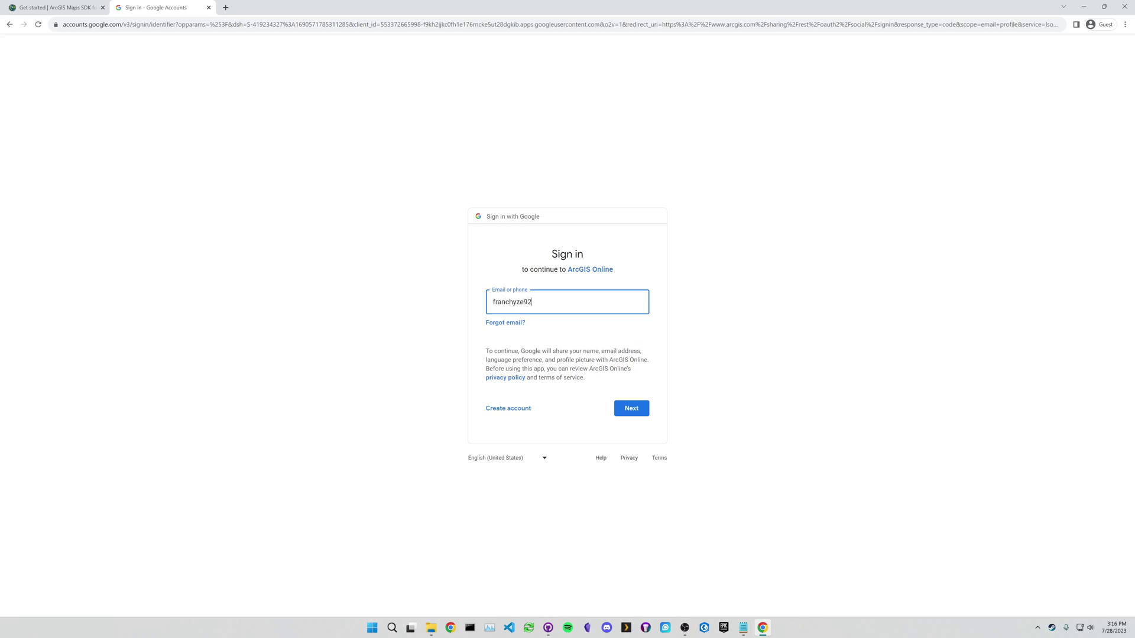
key(Return)
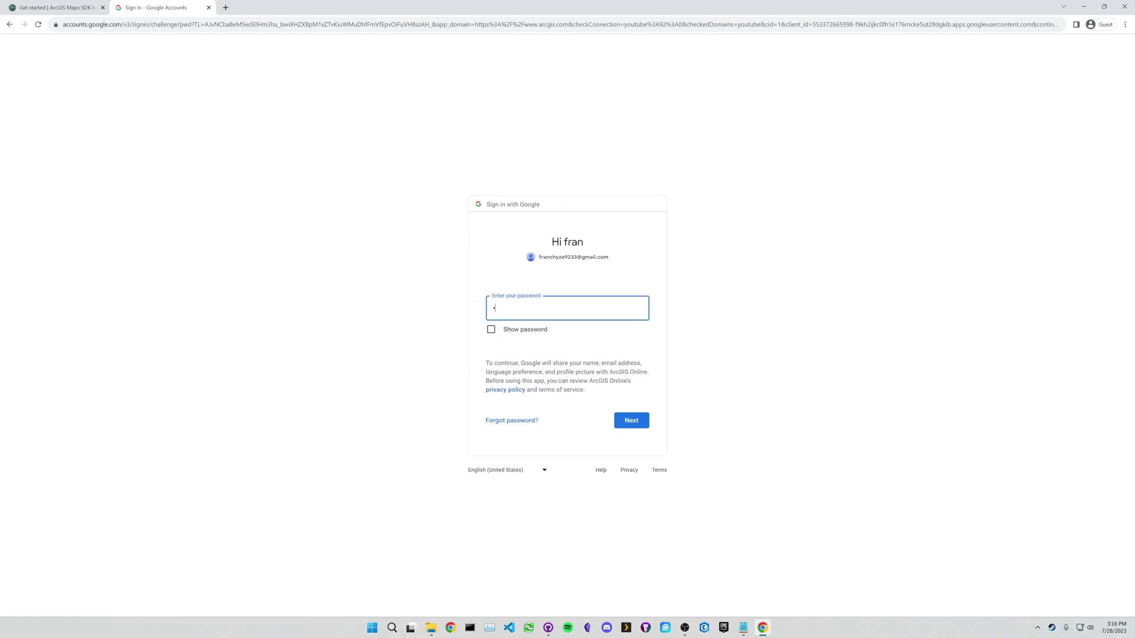
key(Return)
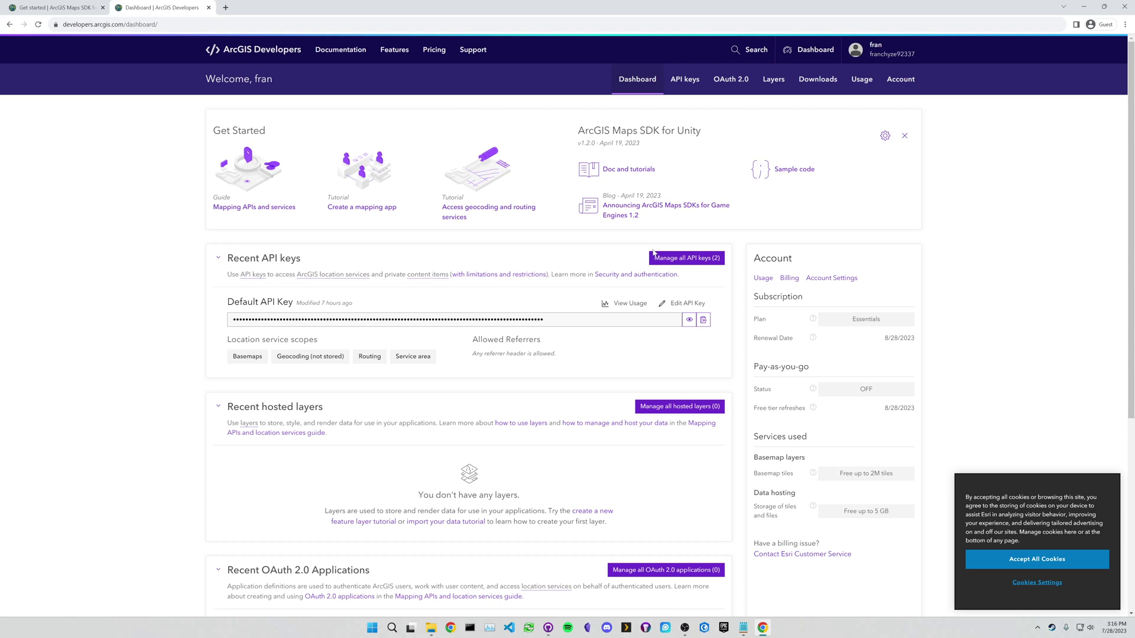
- Open the Unity SDK downloads page in a new tab and download arcgis-maps-sdk-unity-1.2.0.tgz
click(77, 14)
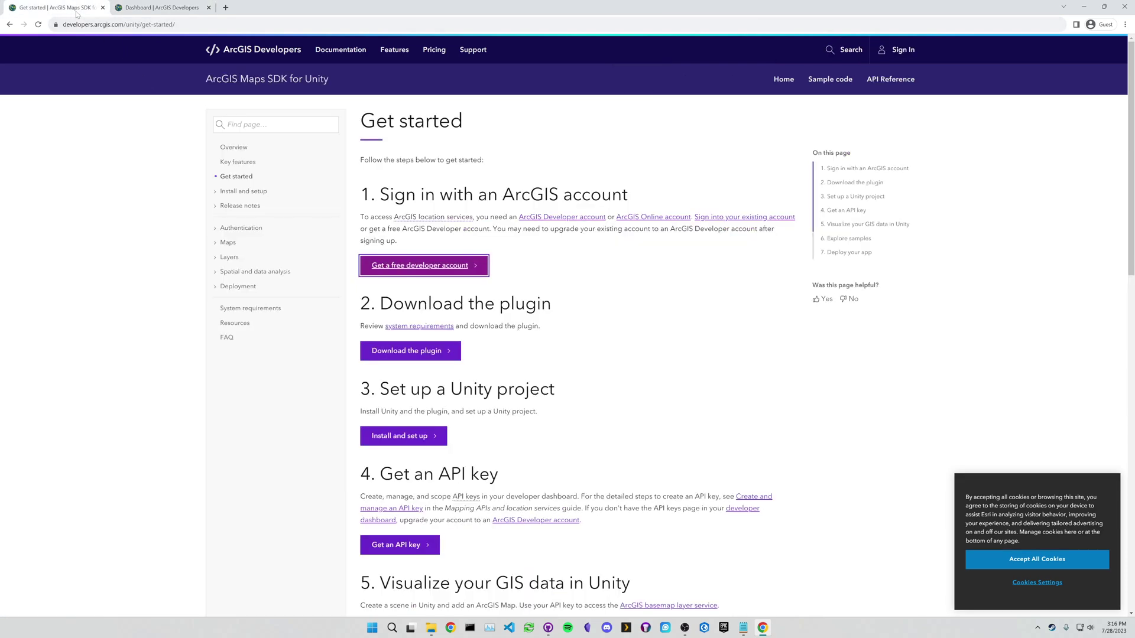
middle_click(408, 352)
click(283, 8)
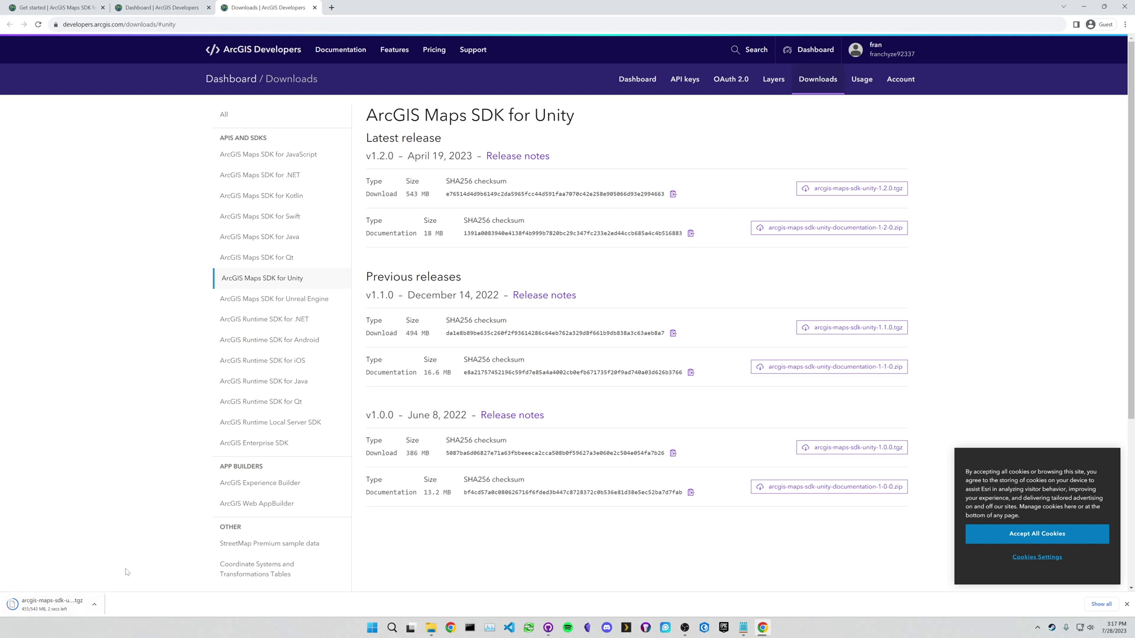
click(165, 14)
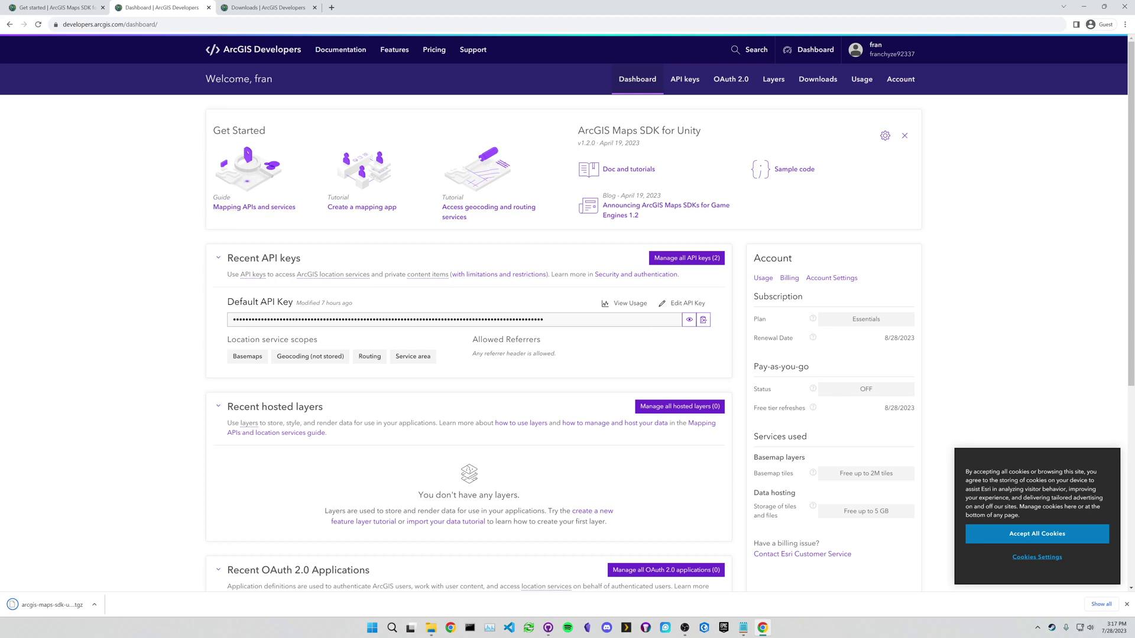
click(250, 8)
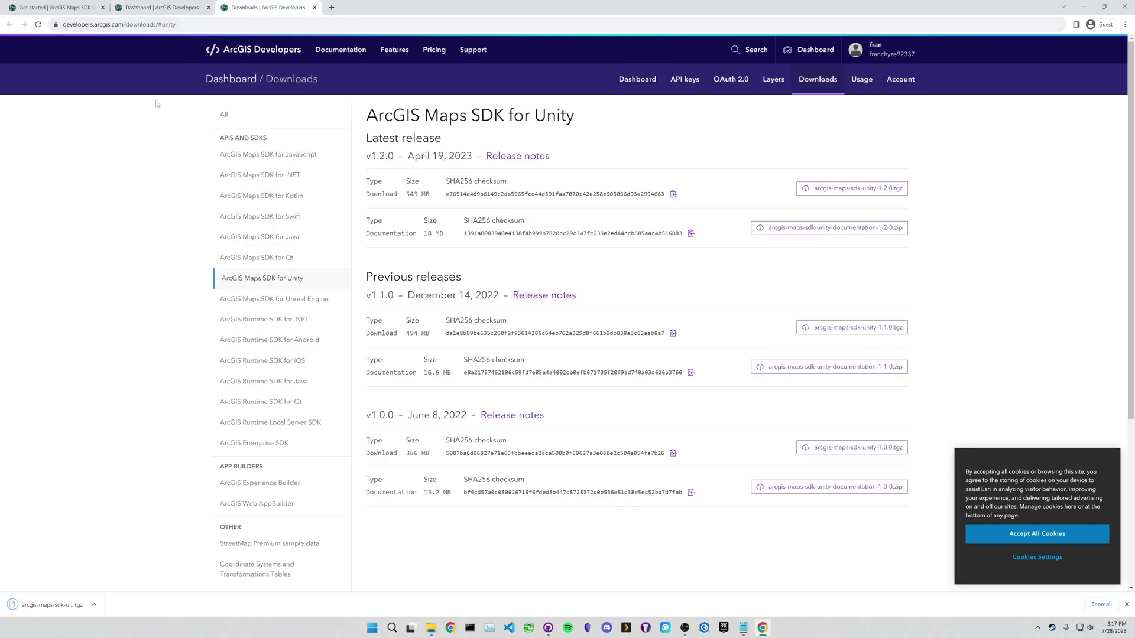
- Open the Install and set up guide in a new tab and follow its install Unity link
click(78, 11)
scroll(568, 313, down, 1)
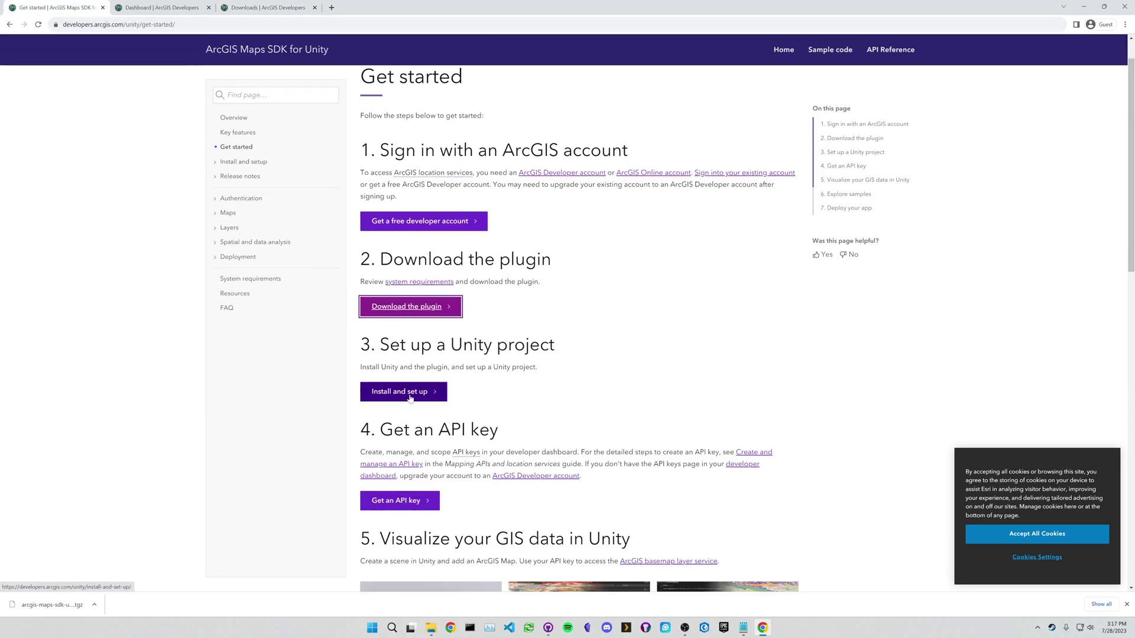
ctrl+click(408, 395)
key(ctrl+4)
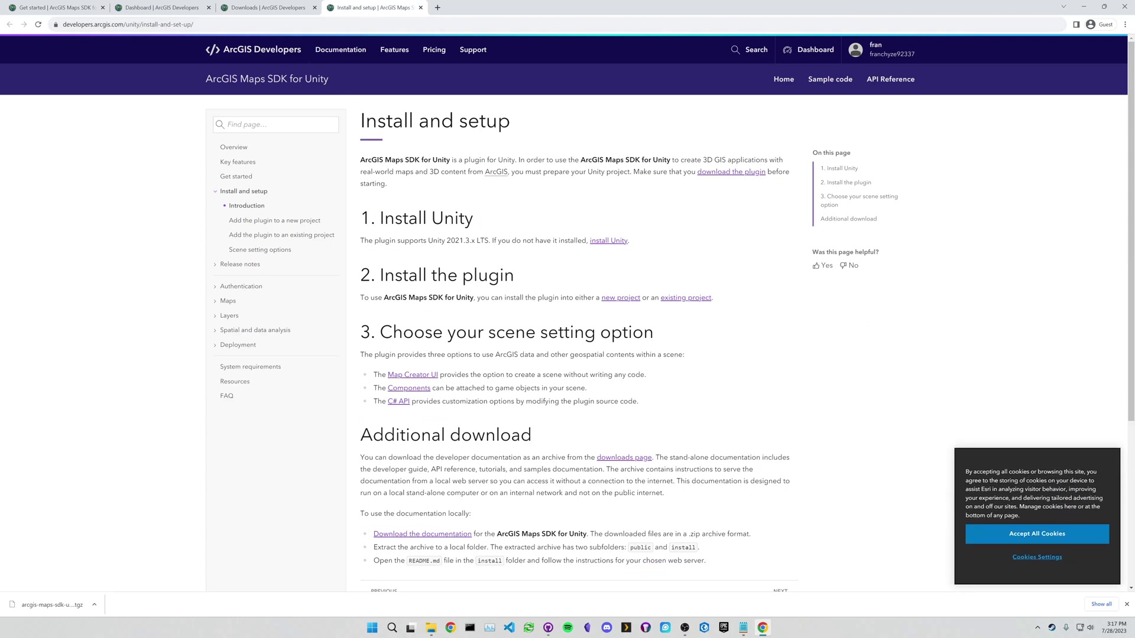
drag(368, 240, 475, 240)
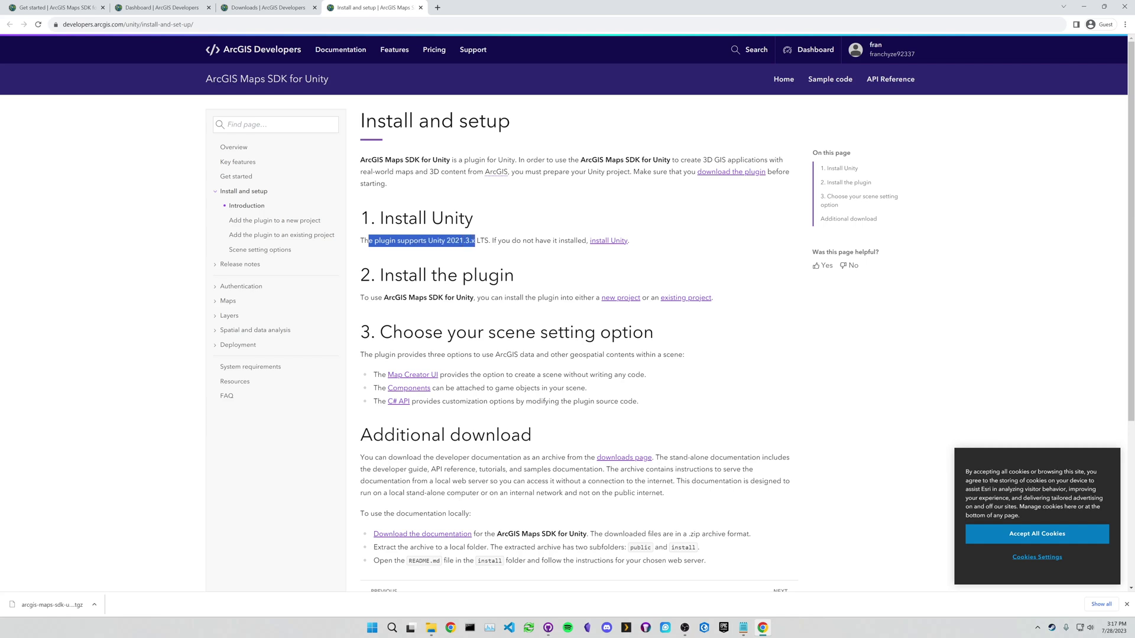
click(611, 246)
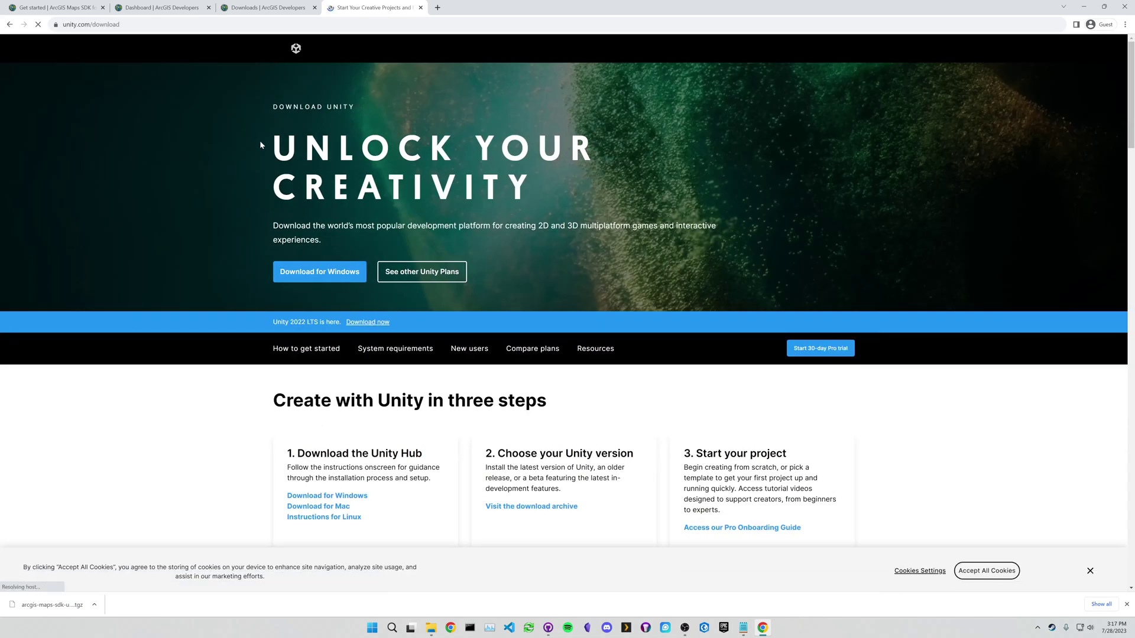
- Download the Windows Unity Hub installer, dismiss the Pathways popup, and launch UnityHubSetup.exe
click(300, 274)
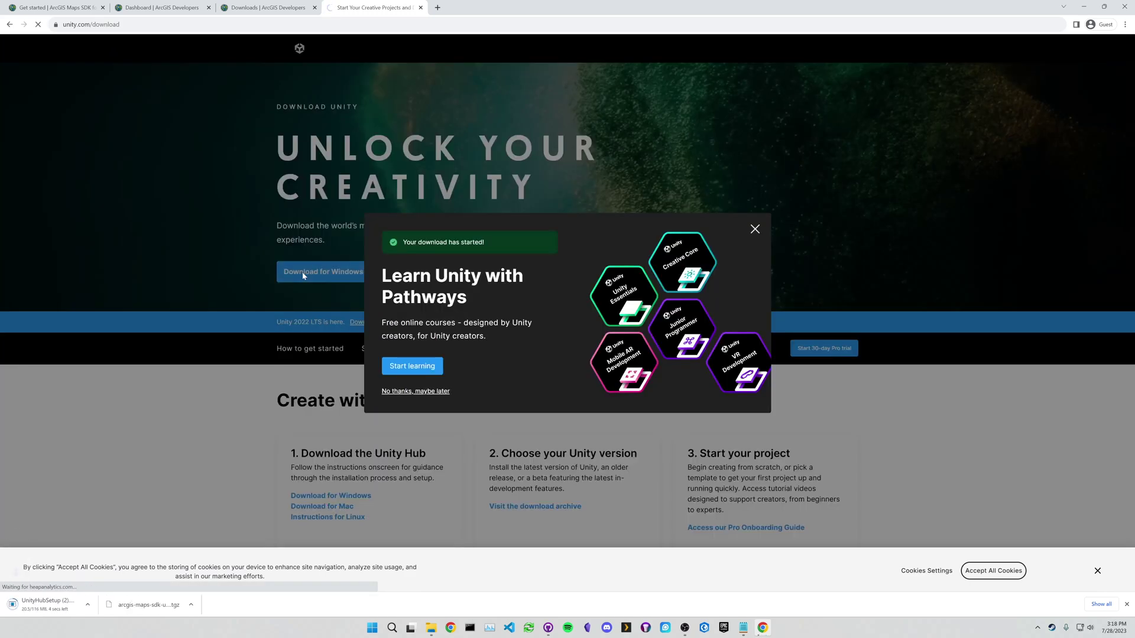
click(754, 230)
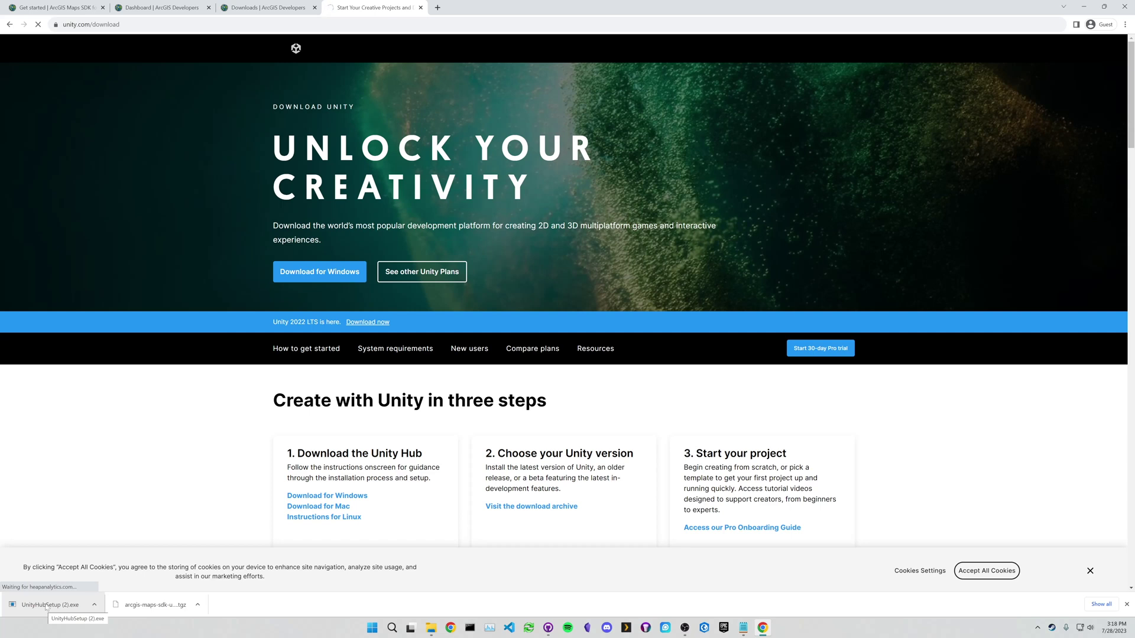
click(46, 606)
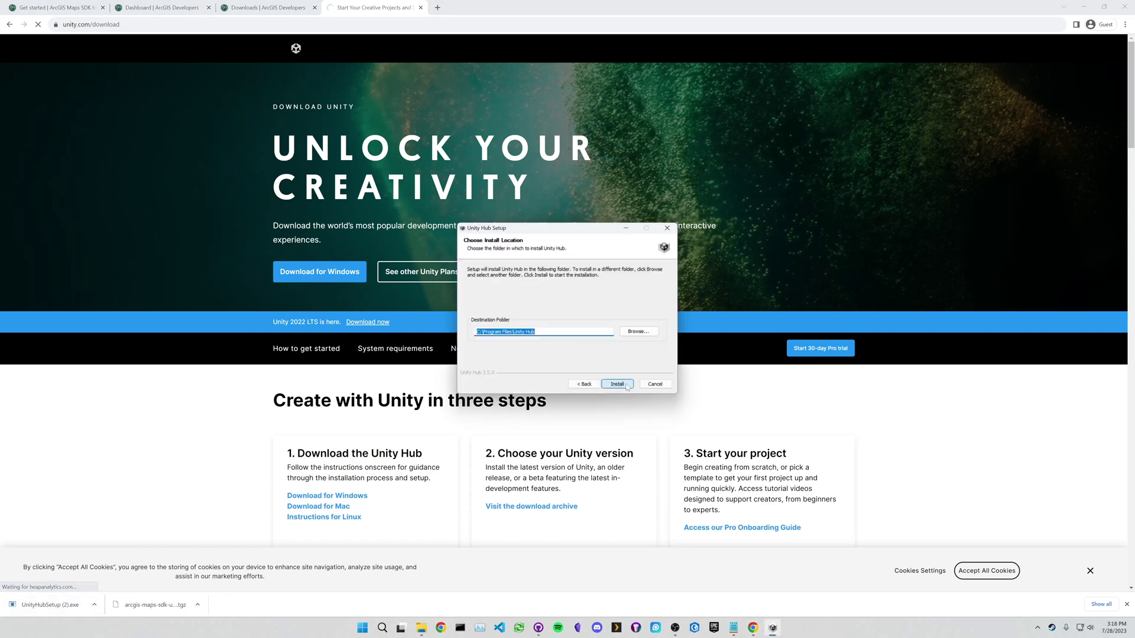
- Install Unity Hub to the default folder and let it launch
click(617, 385)
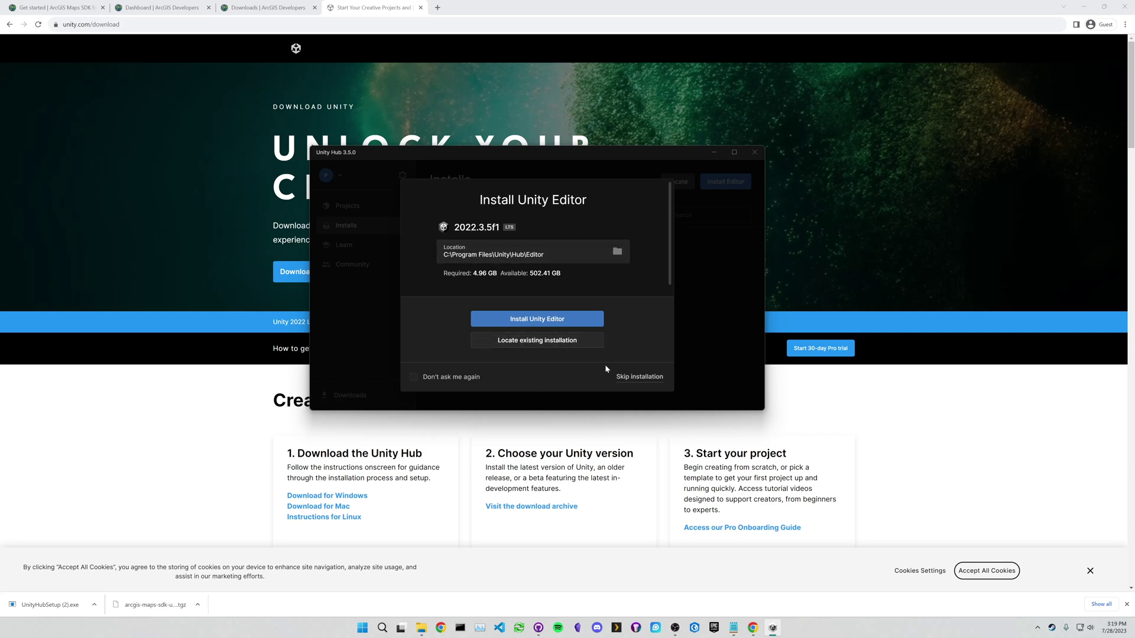
- Skip the recommended 2022.3.5f1 editor, then browse the Pre-releases and Archive editor lists
click(638, 377)
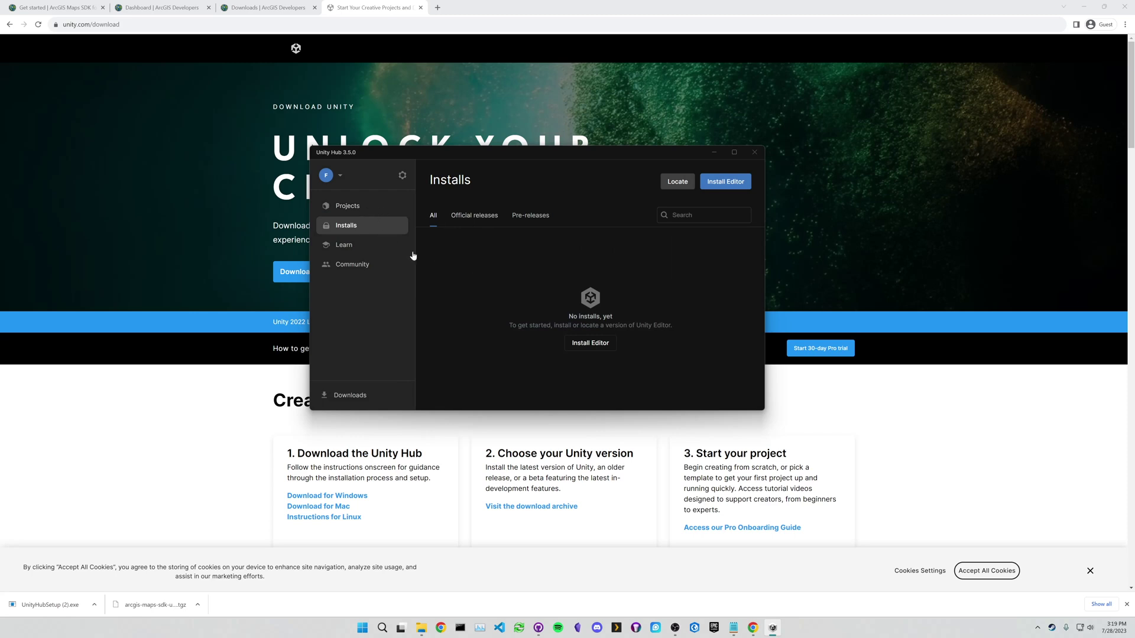
click(595, 345)
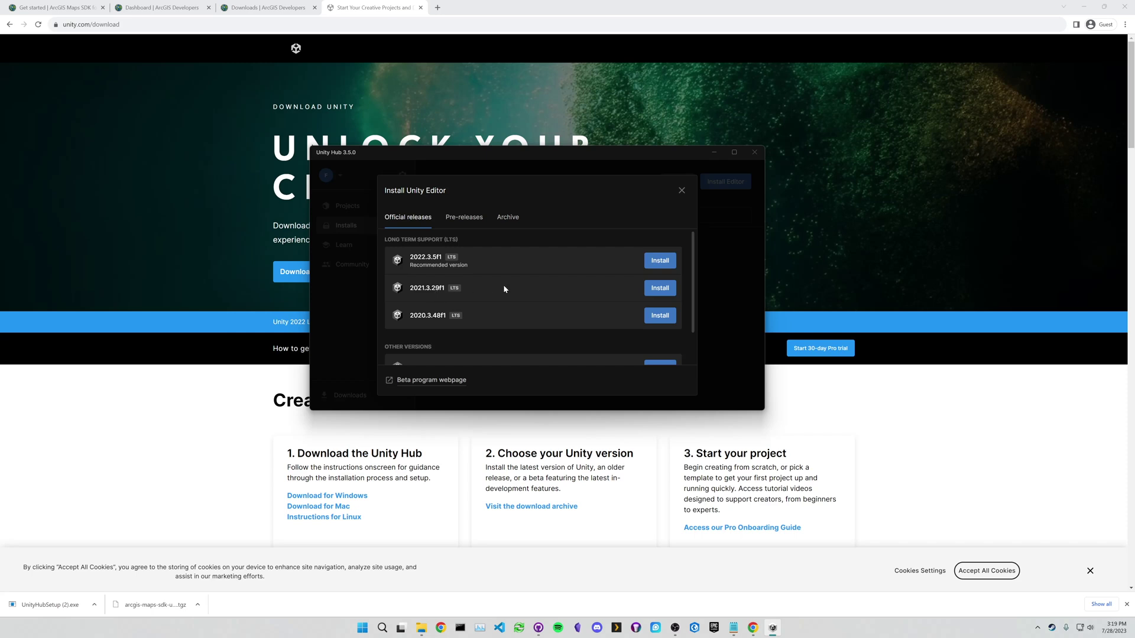
scroll(532, 295, down, 1)
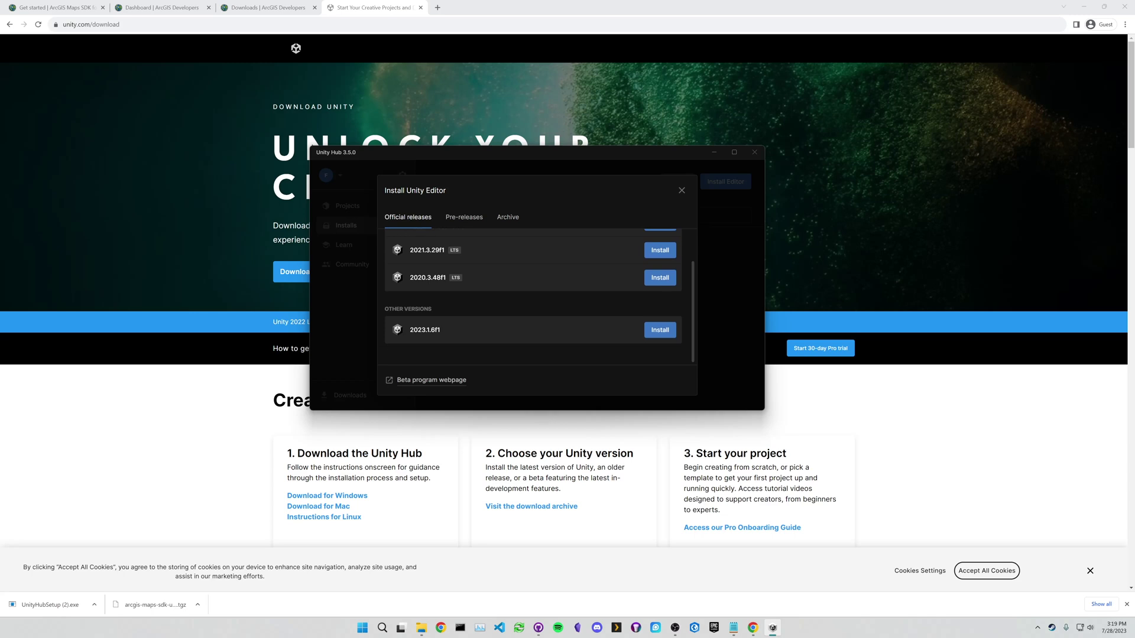
scroll(449, 296, up, 1)
click(479, 222)
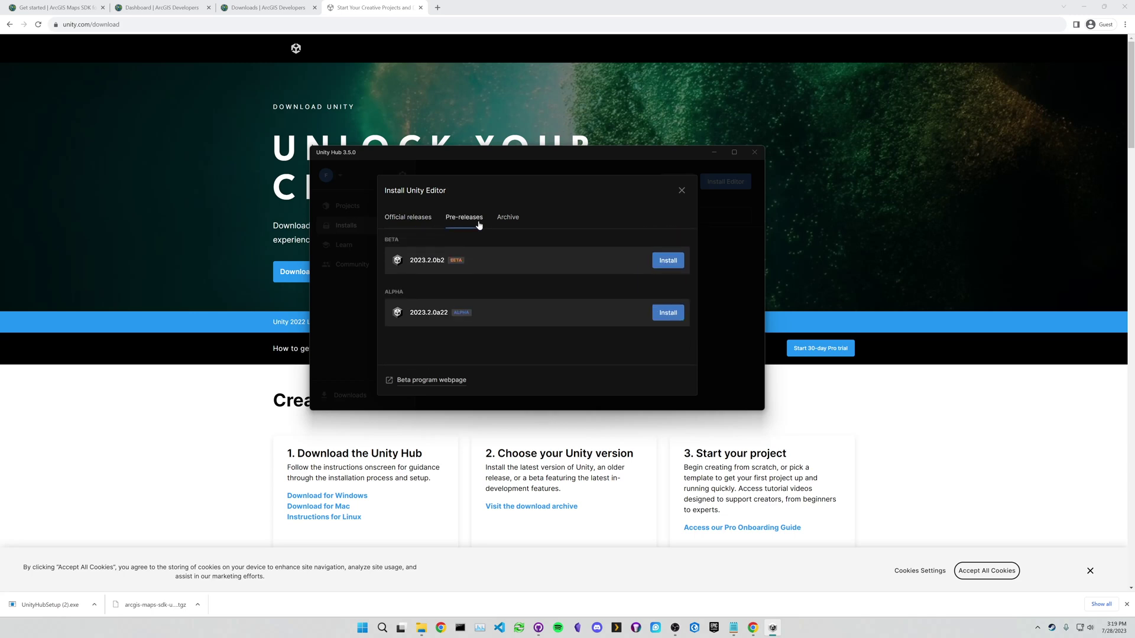
click(508, 219)
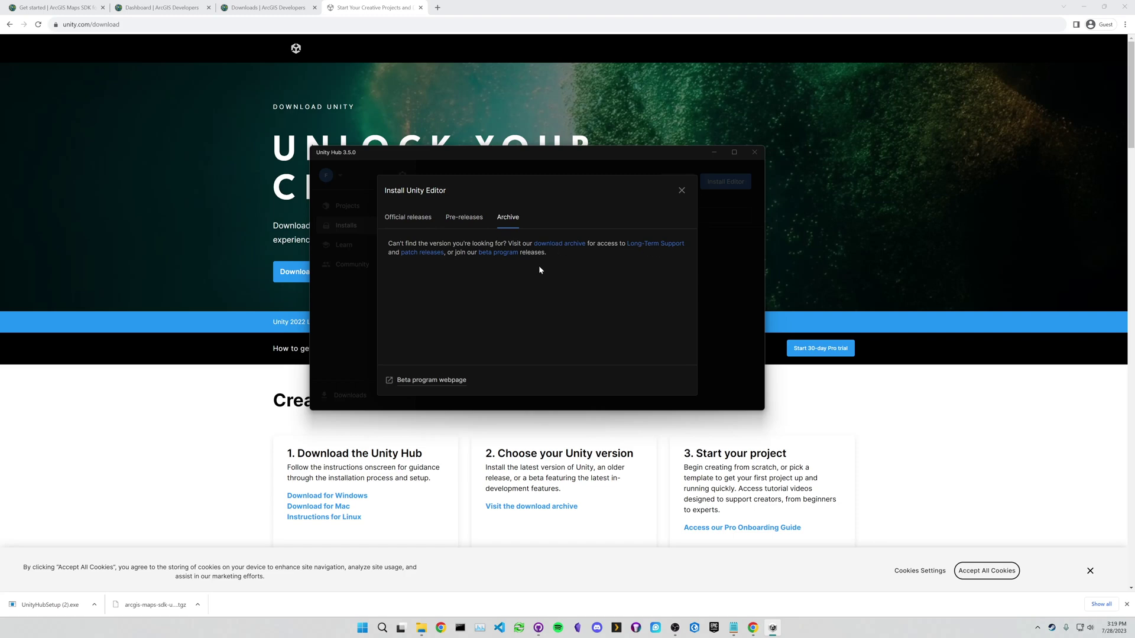
- Open Unity's Long-Term Support releases page and filter the list to 2021.3
click(650, 244)
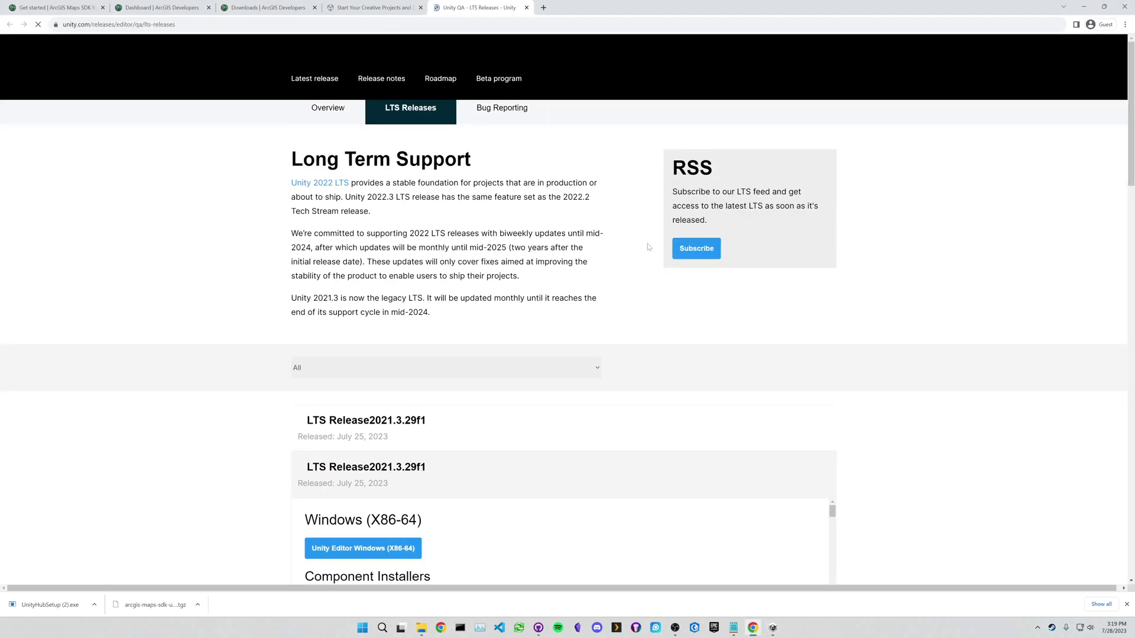
scroll(519, 261, down, 2)
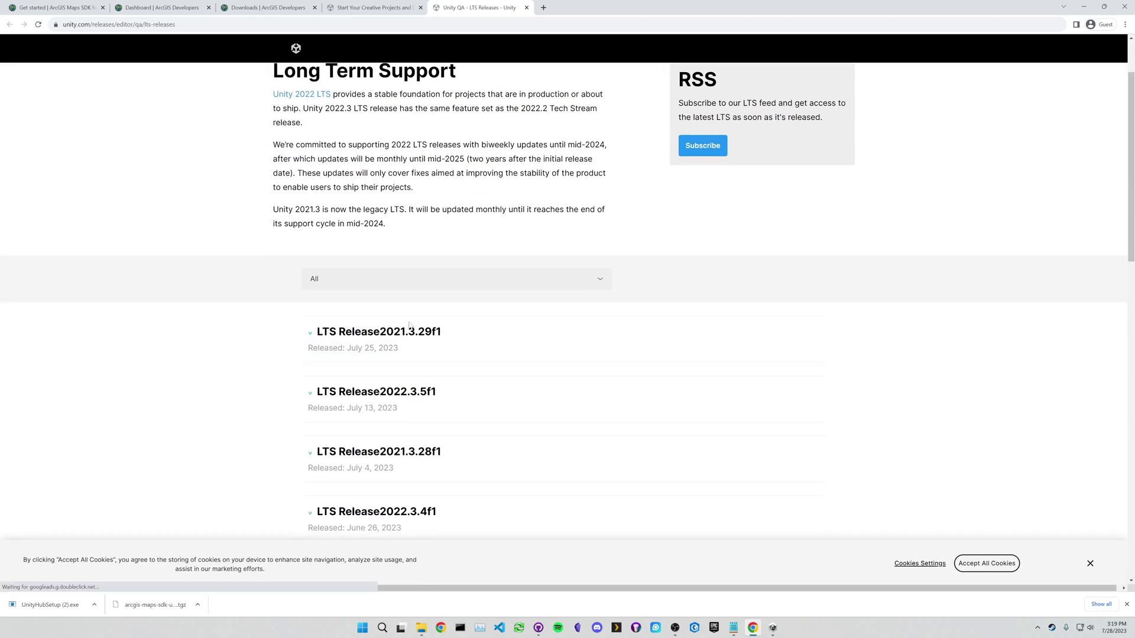
scroll(364, 324, down, 3)
scroll(439, 393, down, 2)
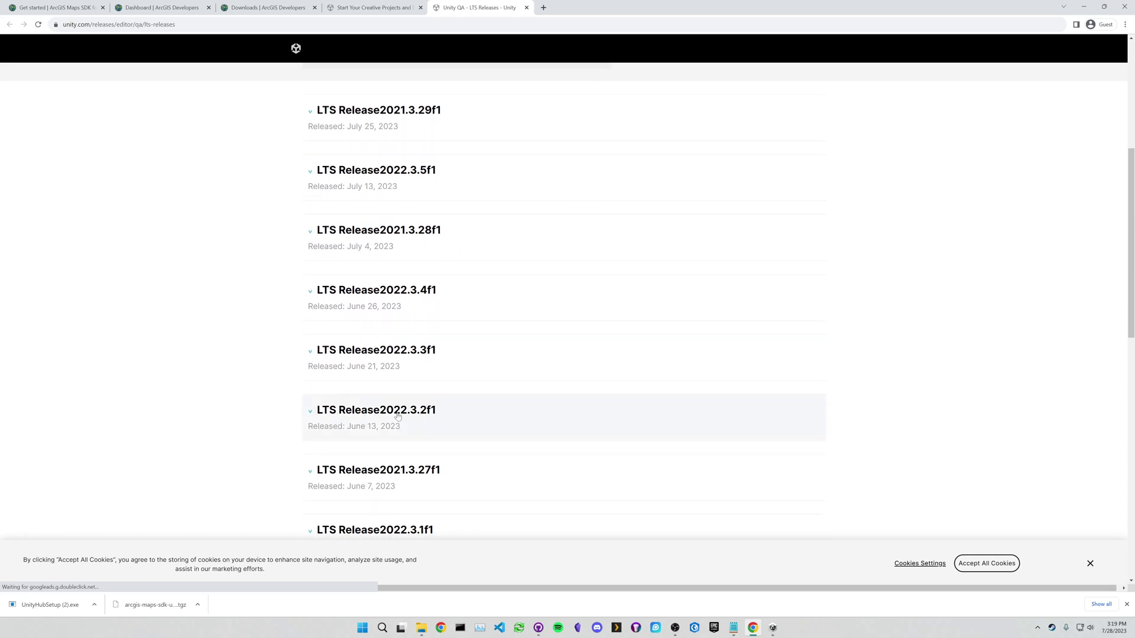
scroll(397, 416, down, 2)
scroll(396, 444, down, 4)
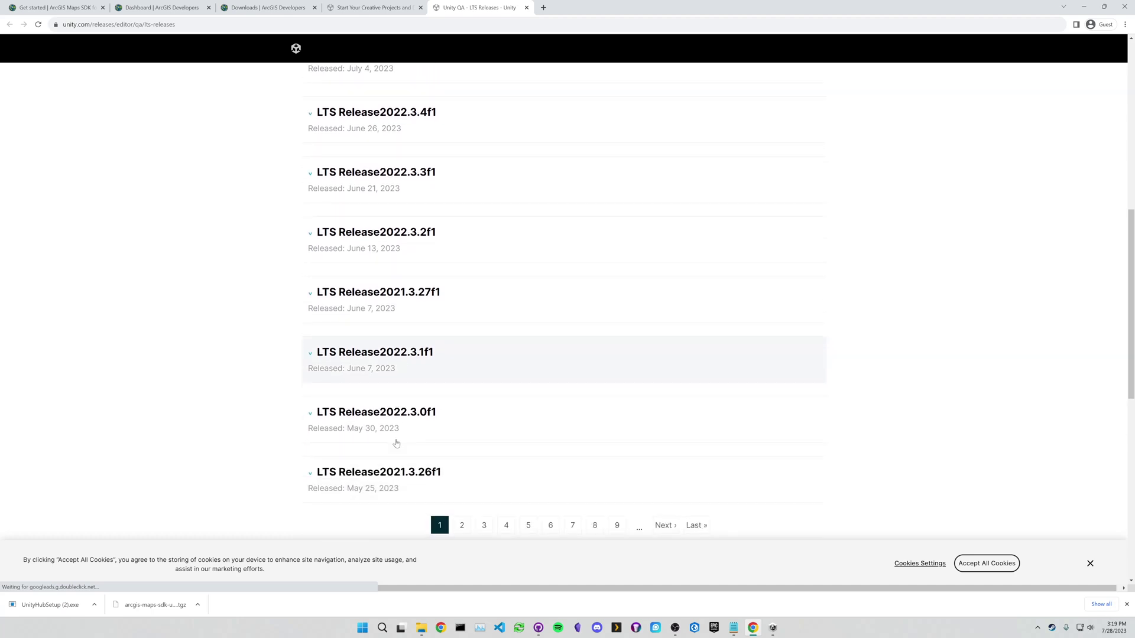
scroll(378, 408, up, 10)
click(339, 370)
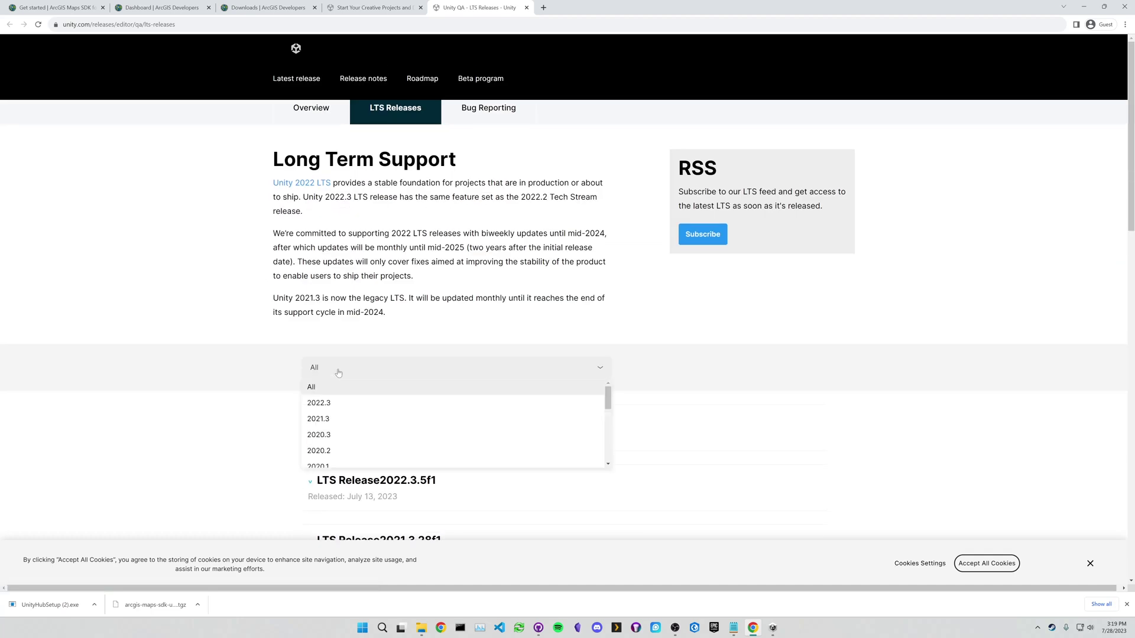
click(340, 419)
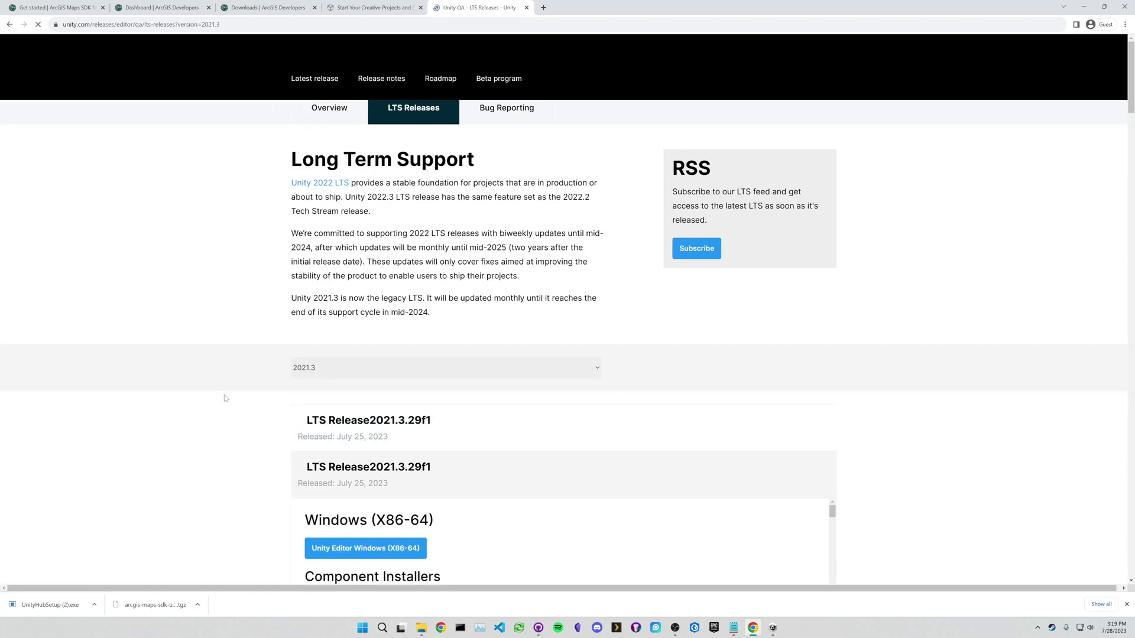
- On page 3, expand 2021.3.2f1 and download its Unity Editor Windows (X86-64) installer
scroll(232, 397, down, 2)
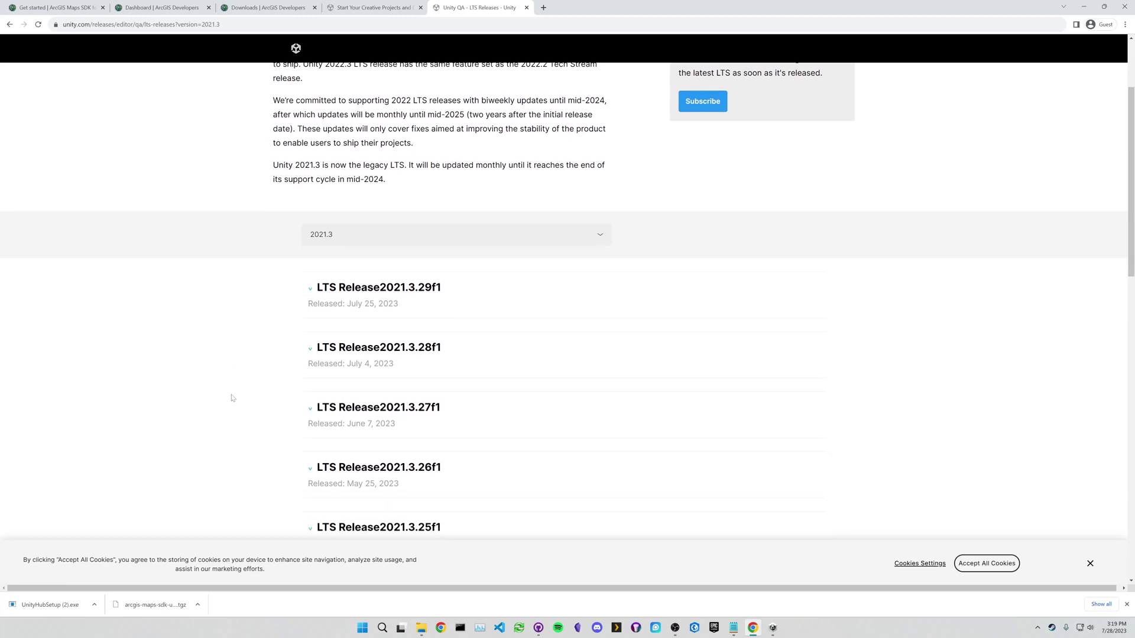
scroll(232, 397, down, 3)
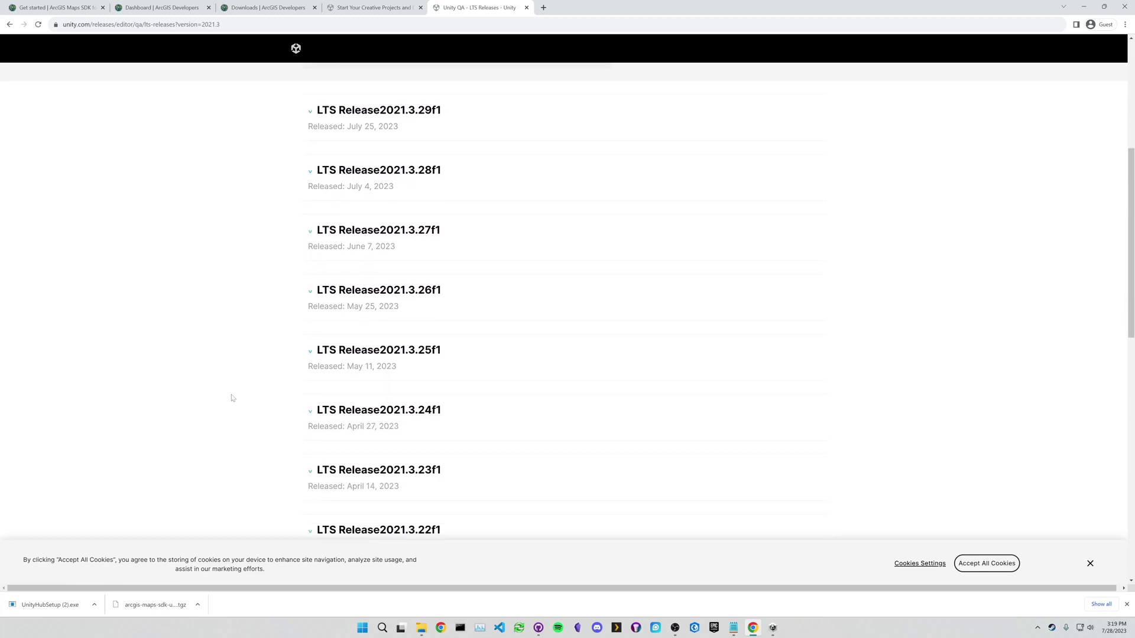
scroll(233, 398, down, 4)
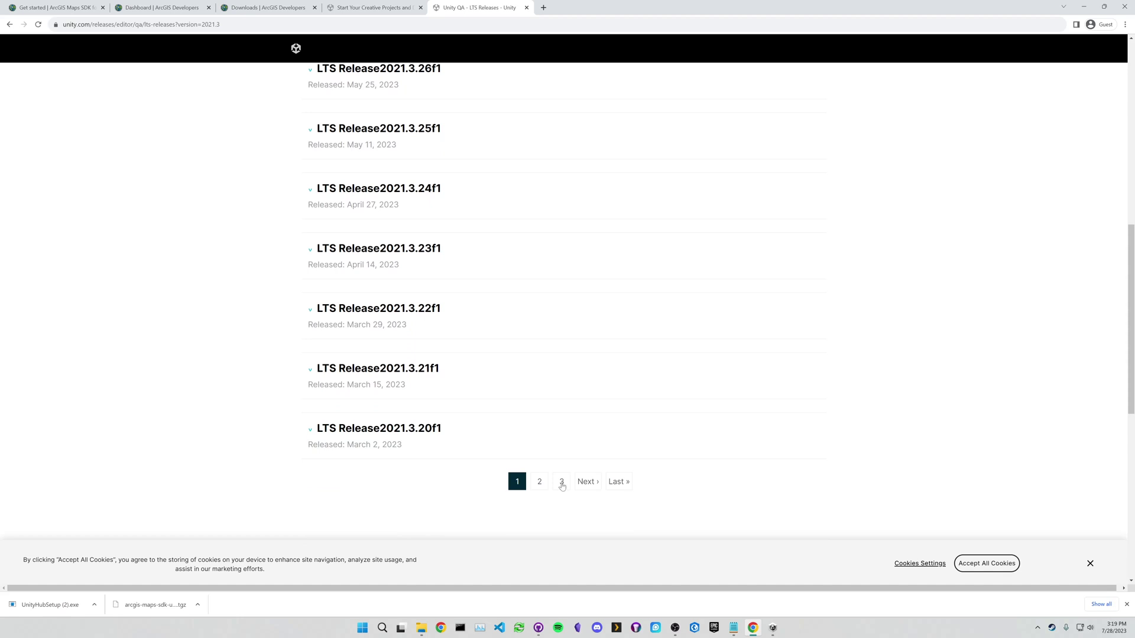
click(542, 488)
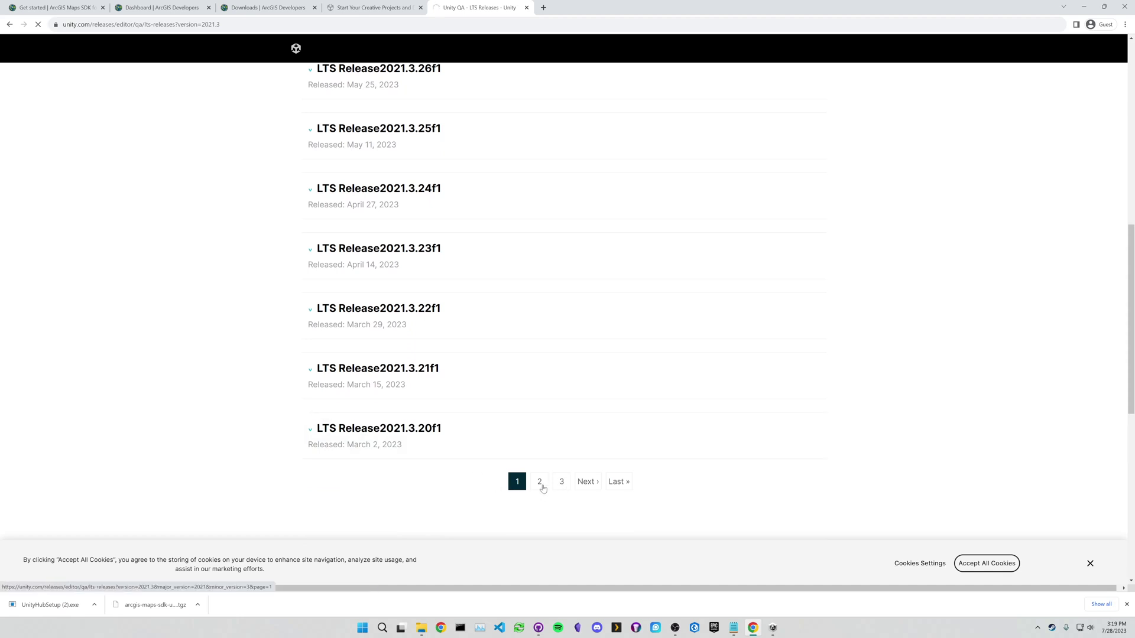
scroll(286, 434, down, 8)
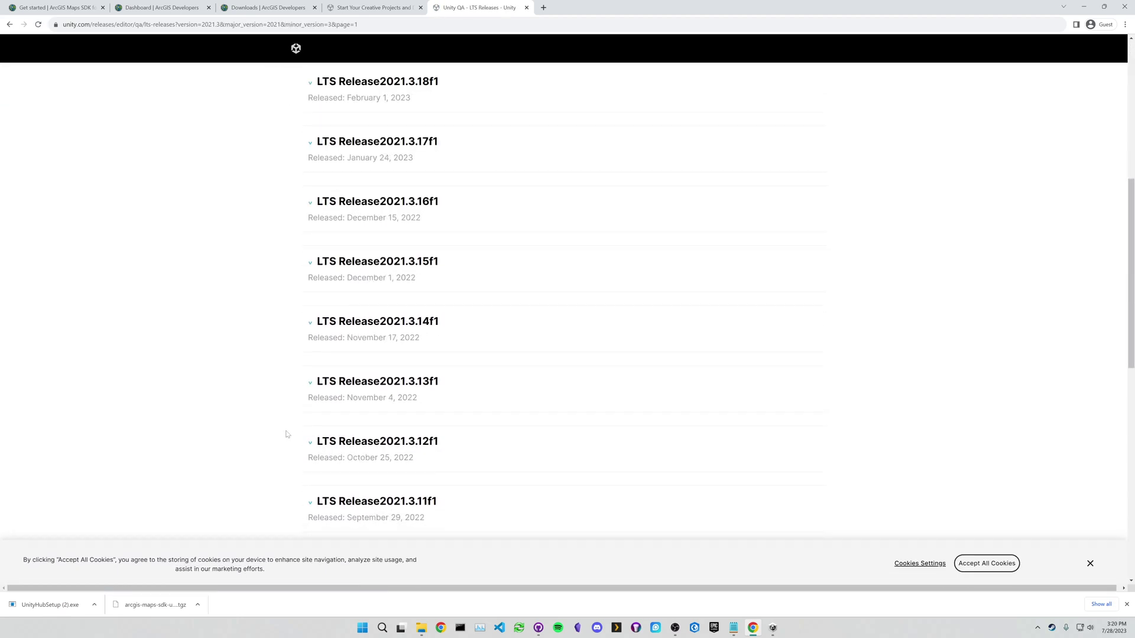
scroll(286, 434, down, 5)
click(601, 312)
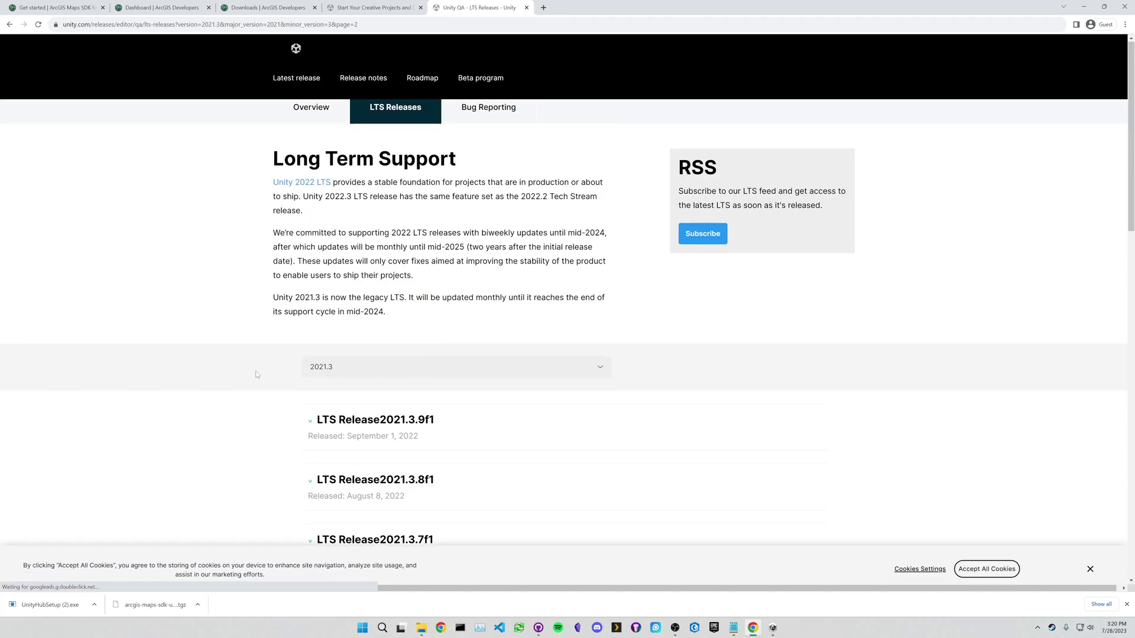
scroll(257, 375, down, 3)
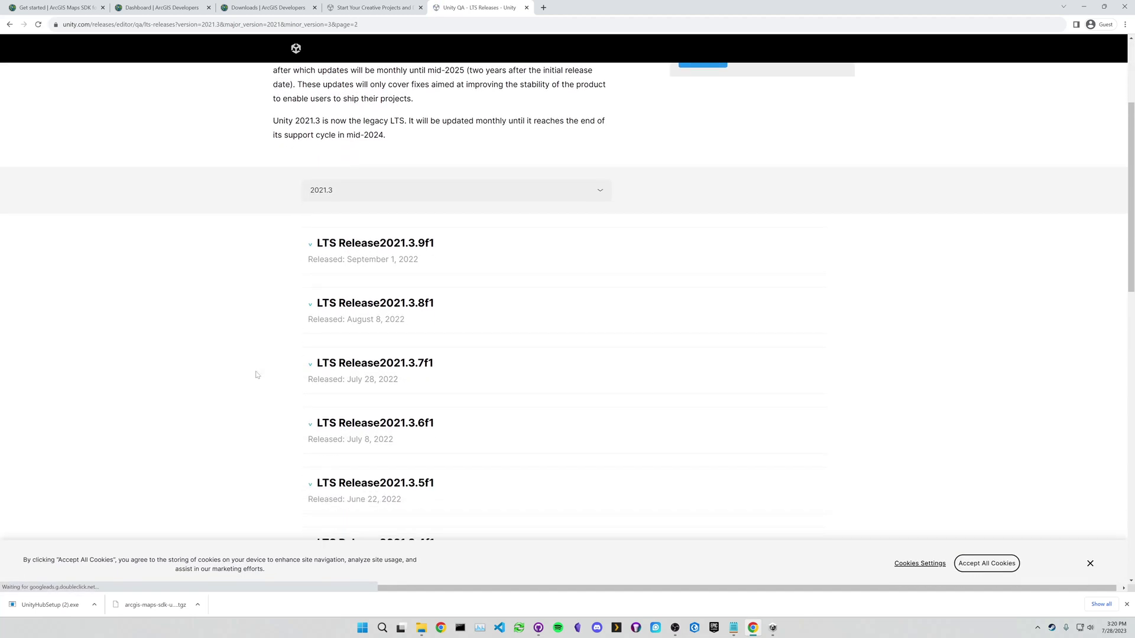
scroll(257, 374, down, 4)
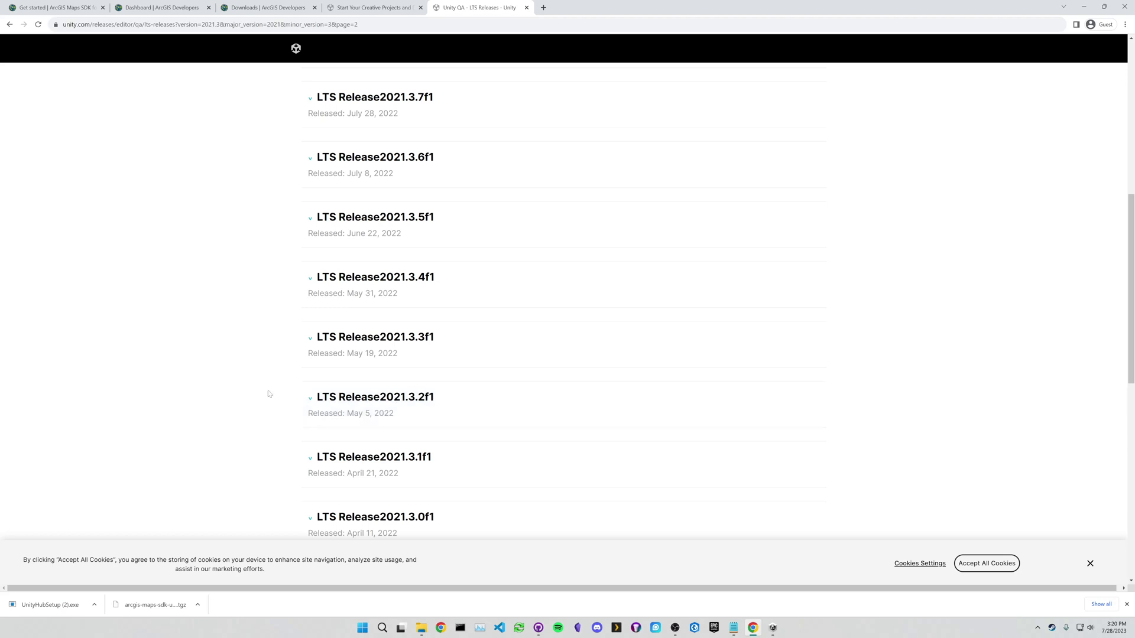
scroll(269, 393, down, 1)
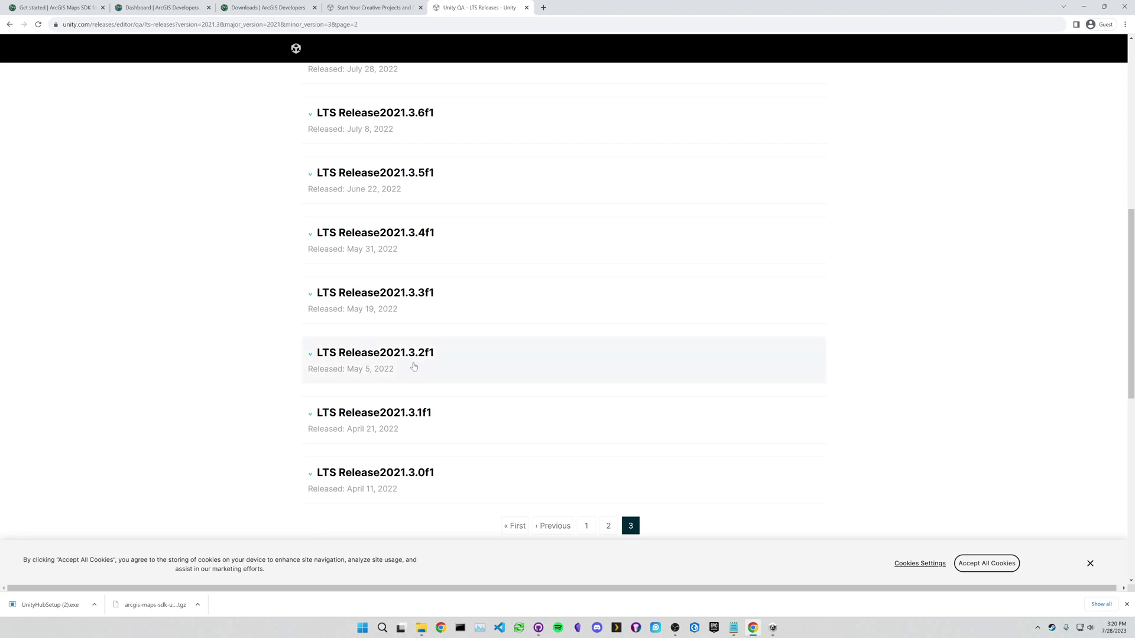
click(345, 353)
scroll(287, 395, down, 1)
click(363, 390)
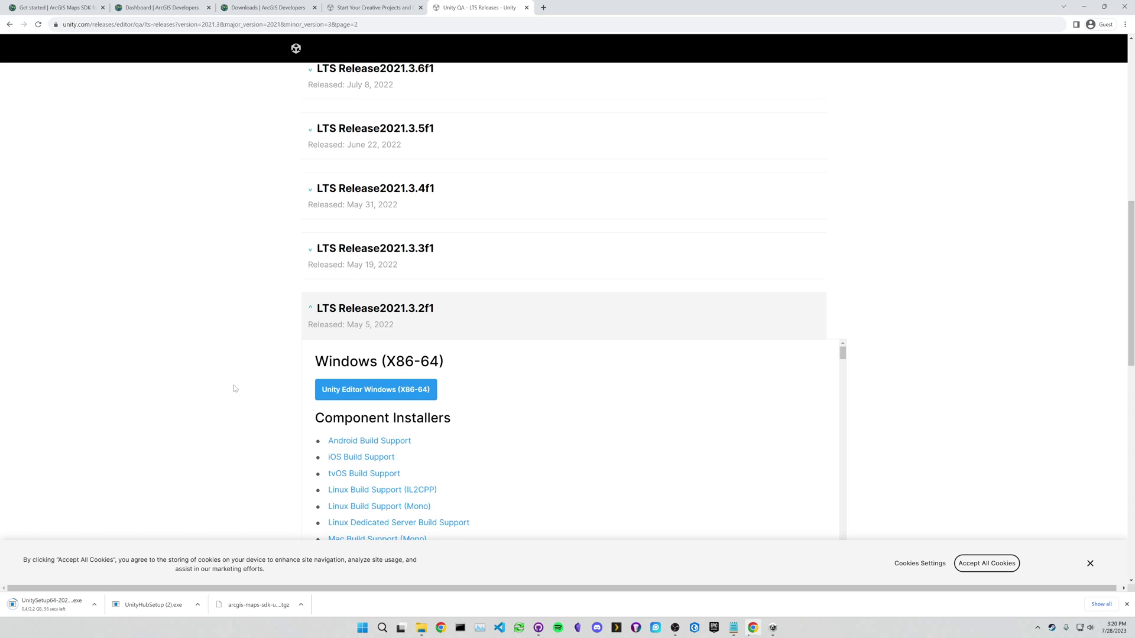
- Close Unity Hub's Install Editor dialog and launch the downloaded UnitySetup64 2021.3.2f1 installer
click(772, 628)
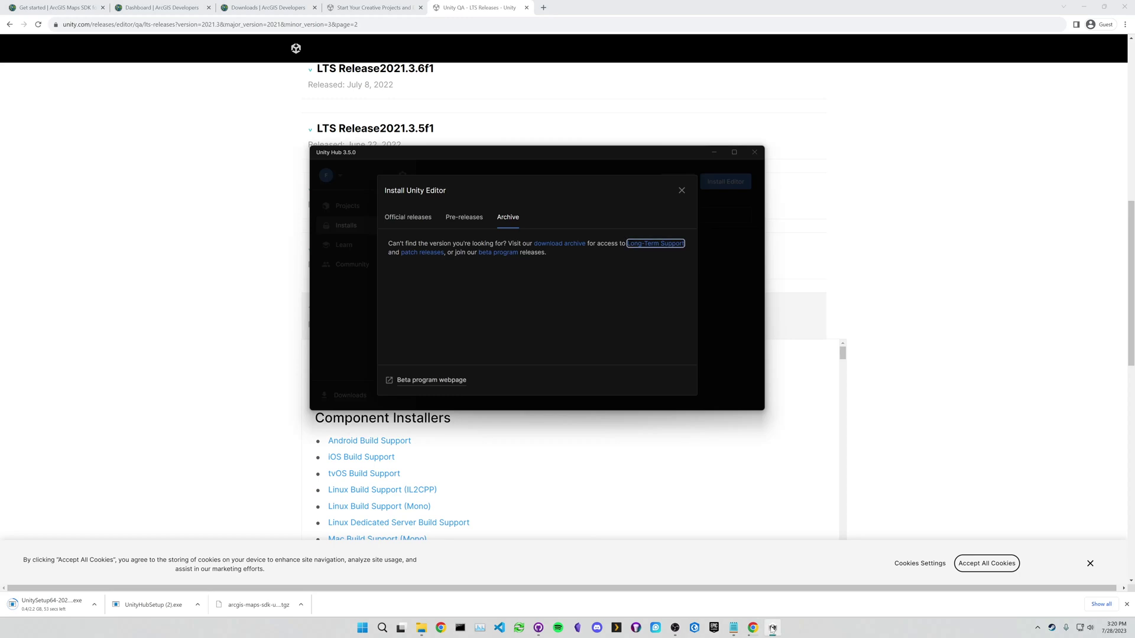
click(404, 217)
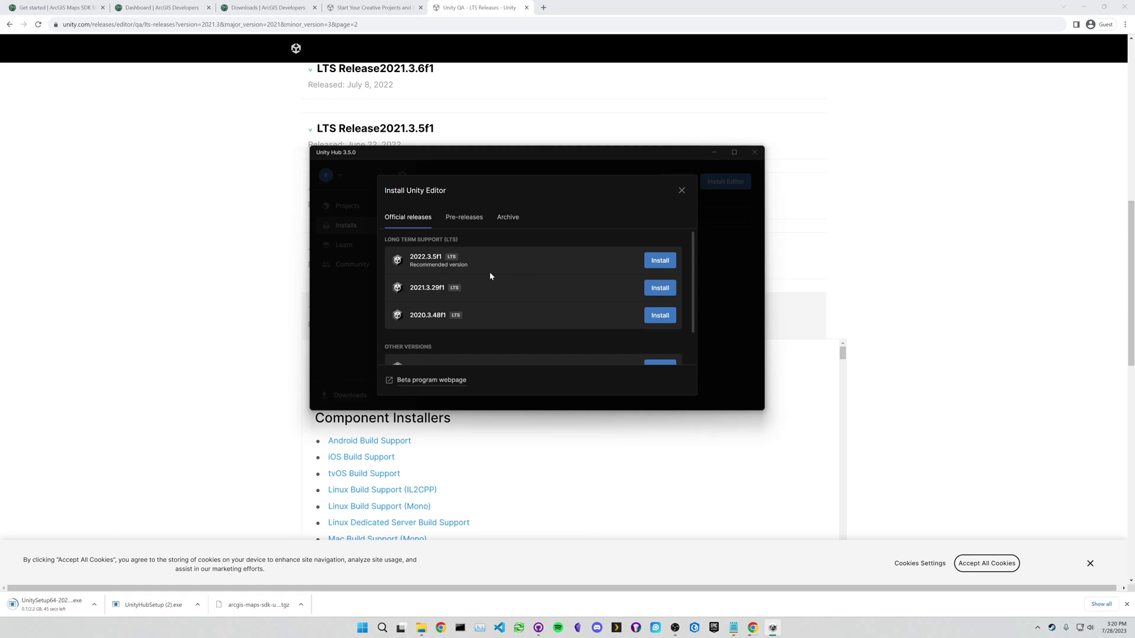
click(682, 191)
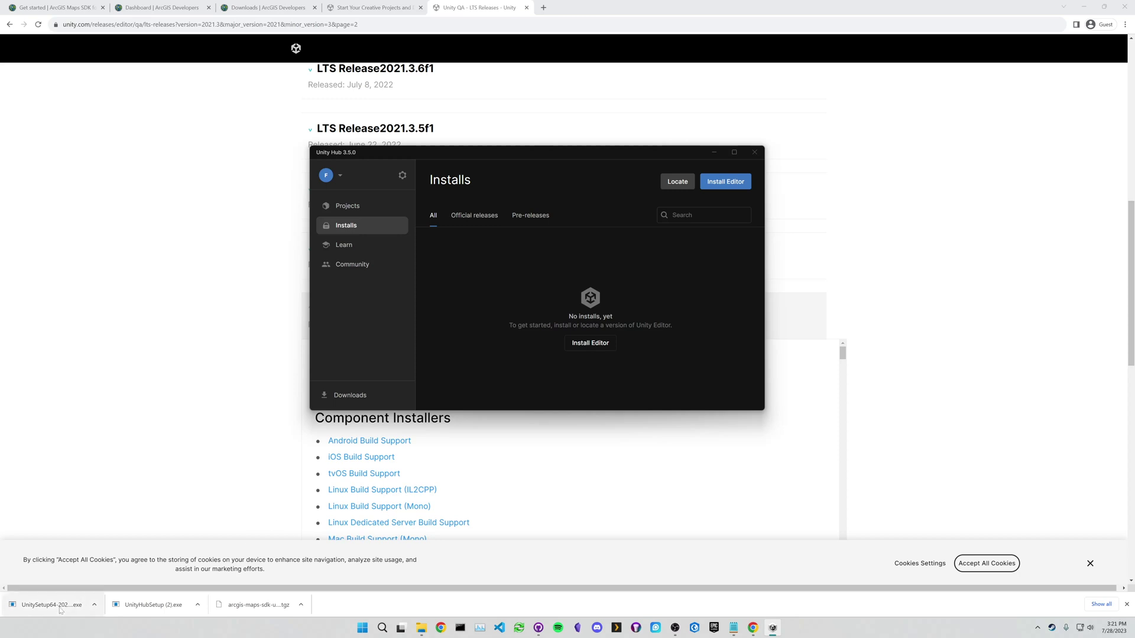
click(151, 555)
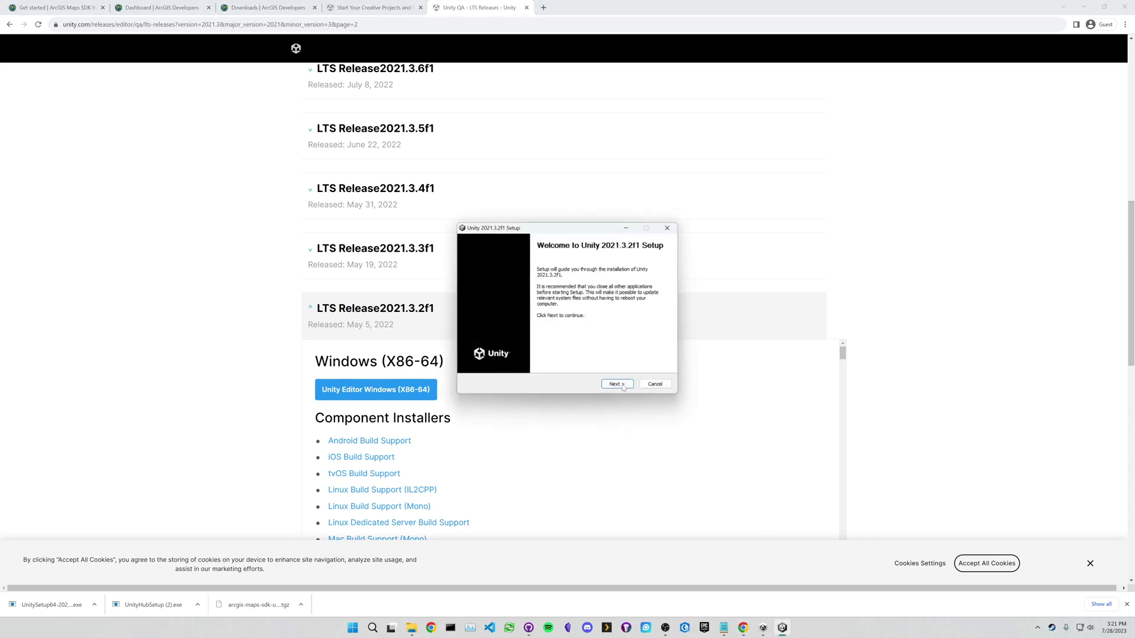
- Install Unity 2021.3.2f1 with the license accepted and default components and location
click(622, 385)
click(480, 359)
click(618, 384)
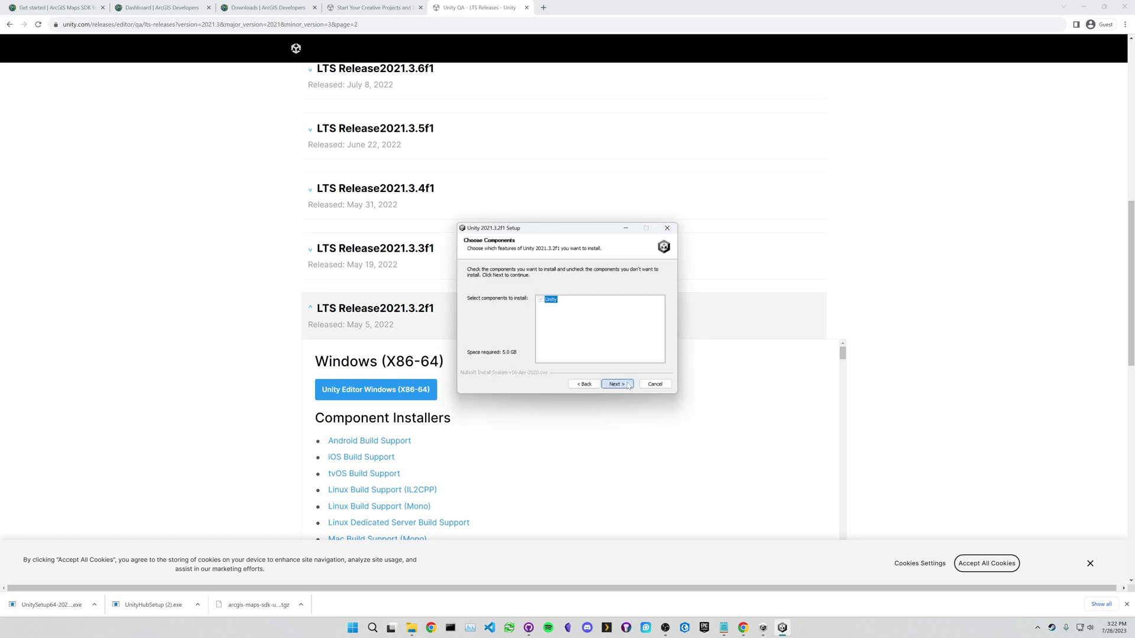
click(627, 385)
click(626, 385)
click(626, 385)
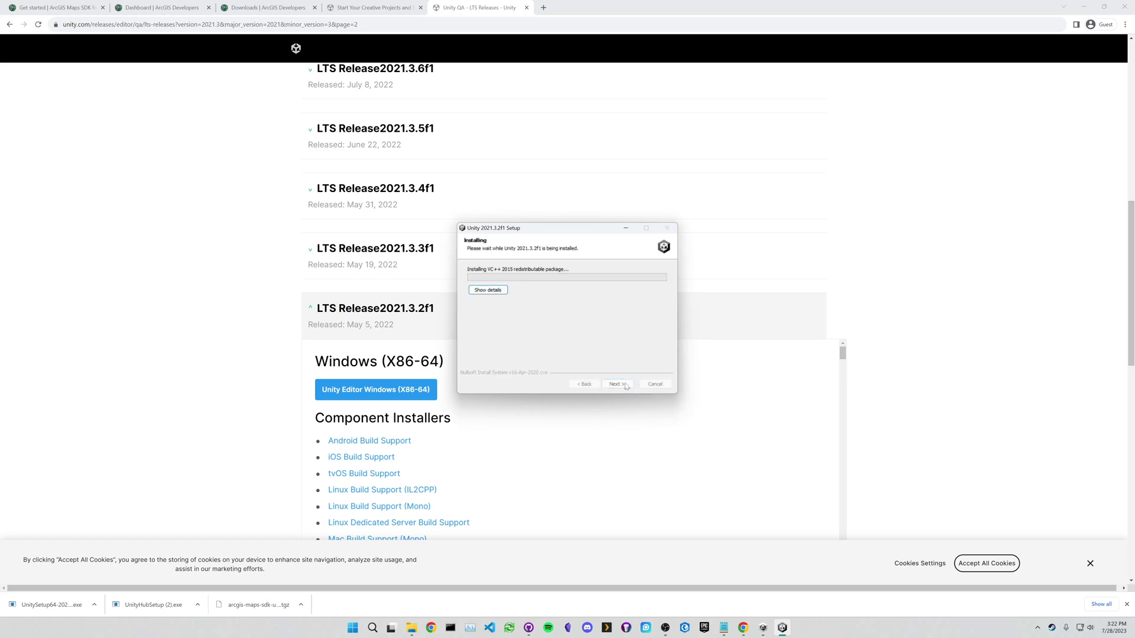
click(488, 289)
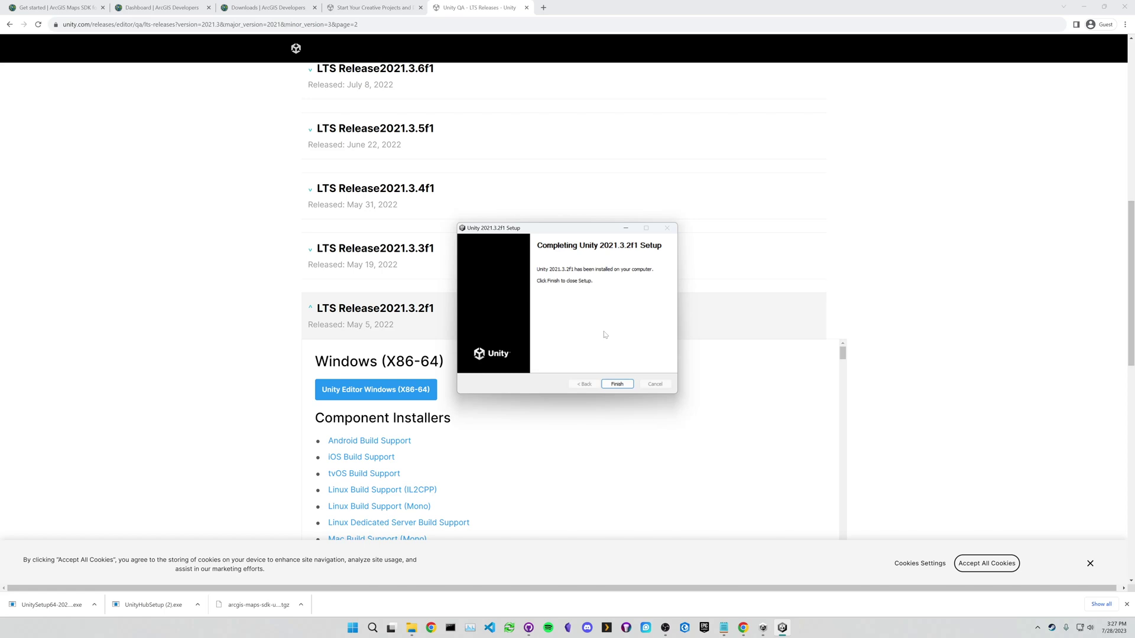
click(617, 384)
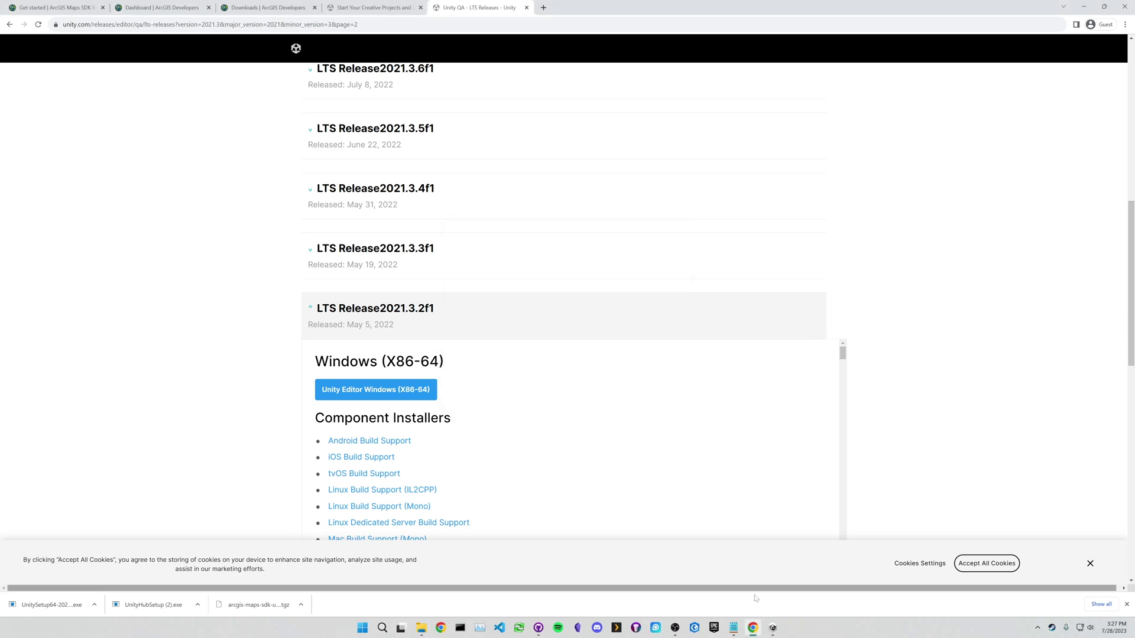
- Close Unity Hub and relaunch it from the Windows search
click(773, 629)
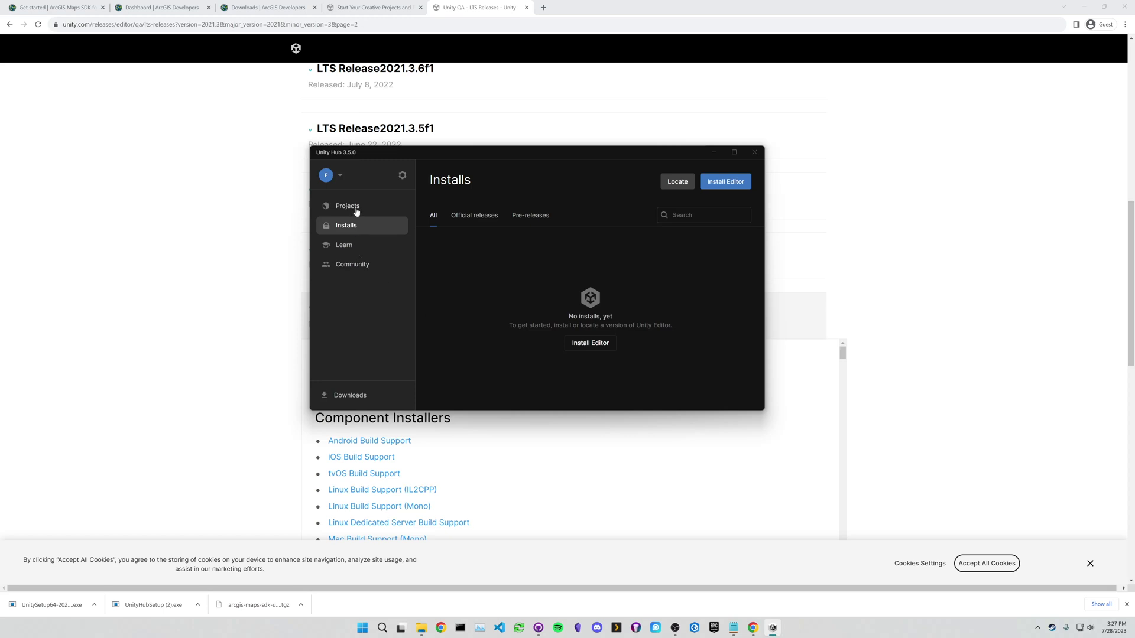
click(357, 248)
click(343, 225)
click(755, 152)
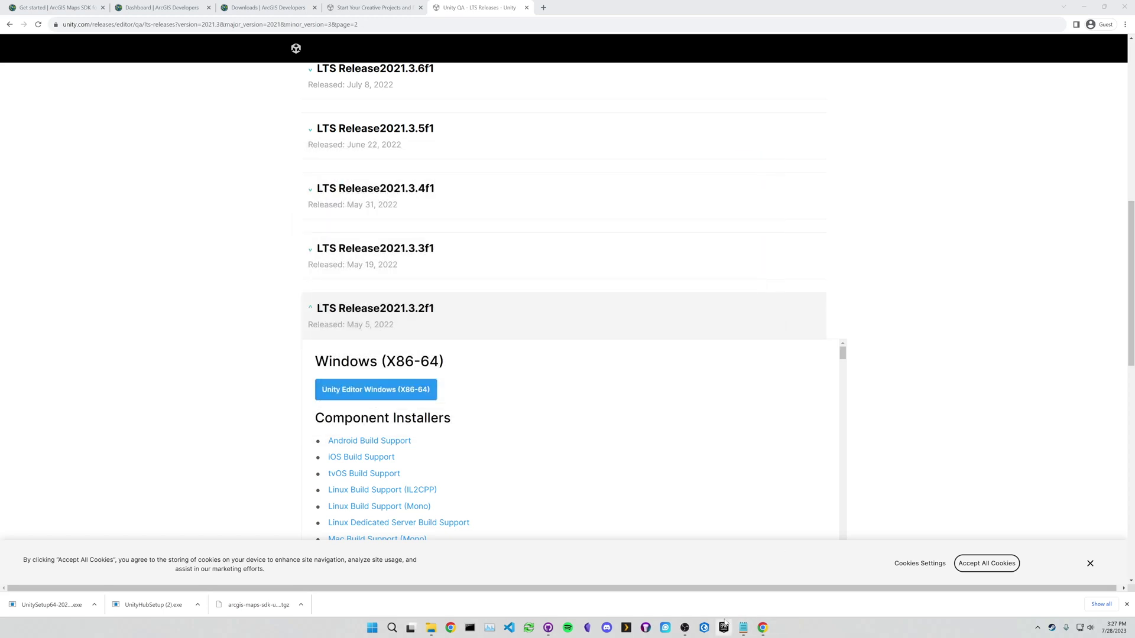
click(392, 627)
text(un)
key(Return)
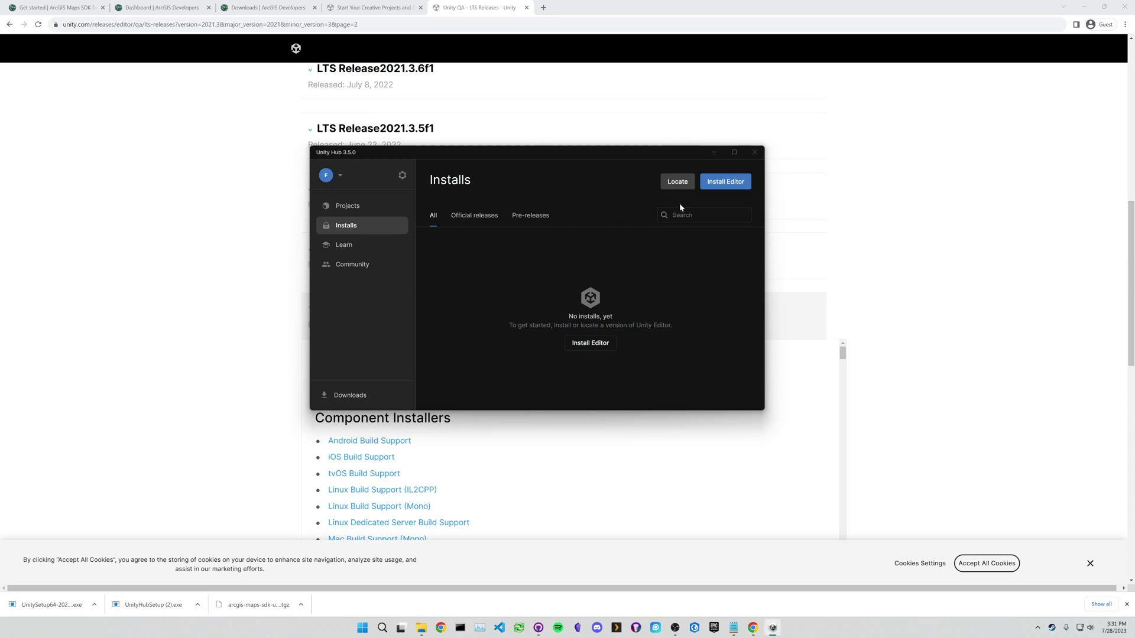
- Locate and add the editor at Program Files\Unity 2021.3.2f1\Editor\Unity.exe
click(677, 182)
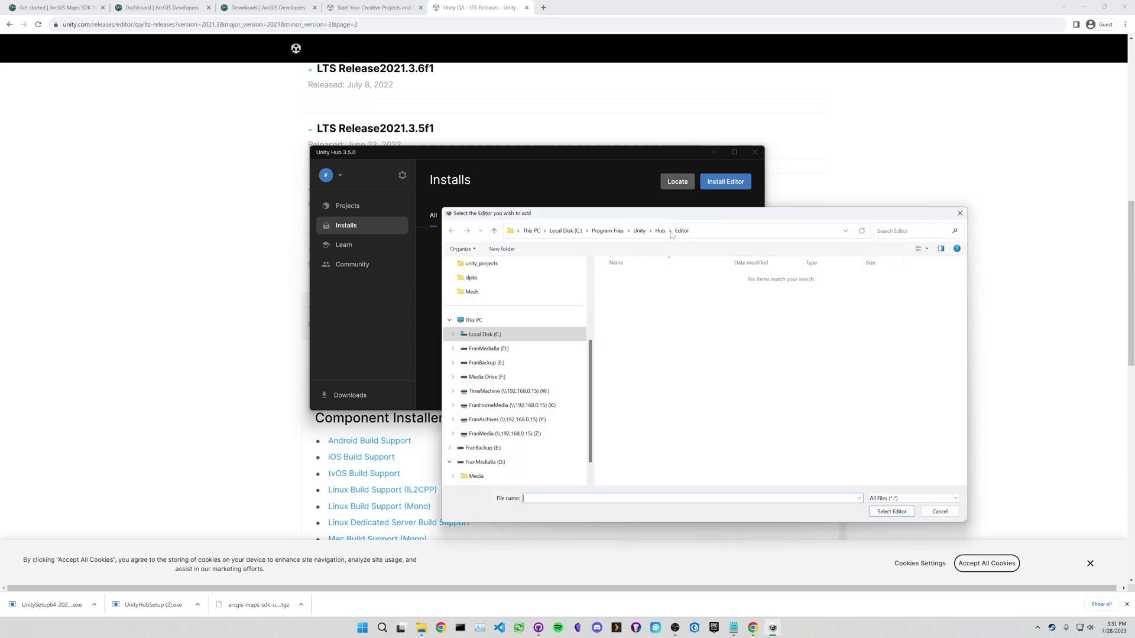
drag(667, 215, 599, 250)
click(609, 267)
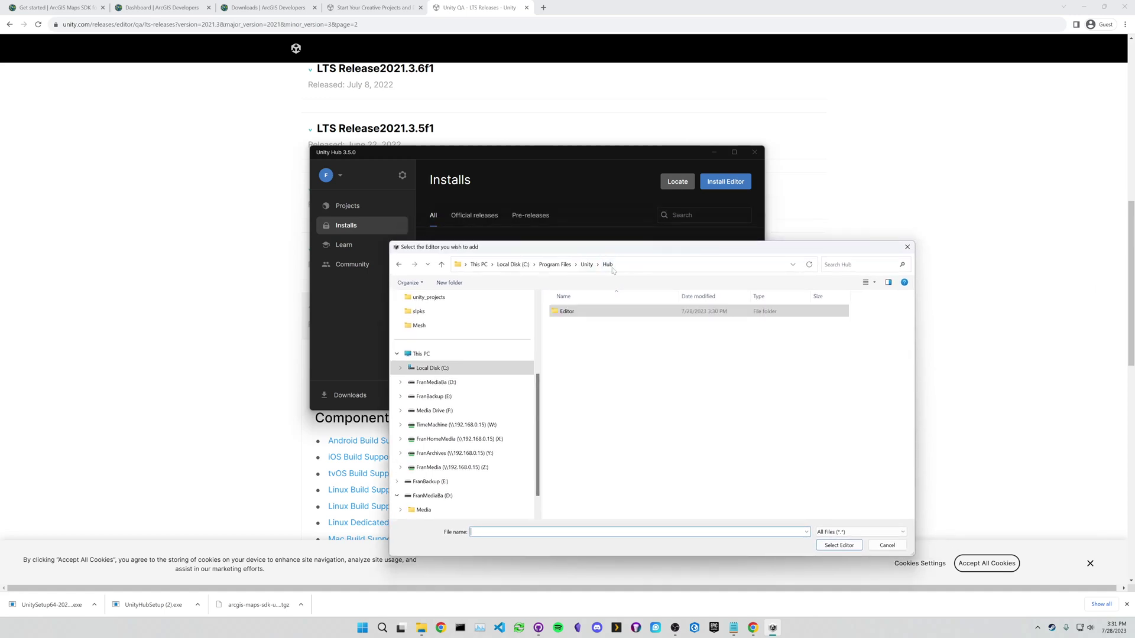
click(554, 264)
scroll(606, 428, down, 2)
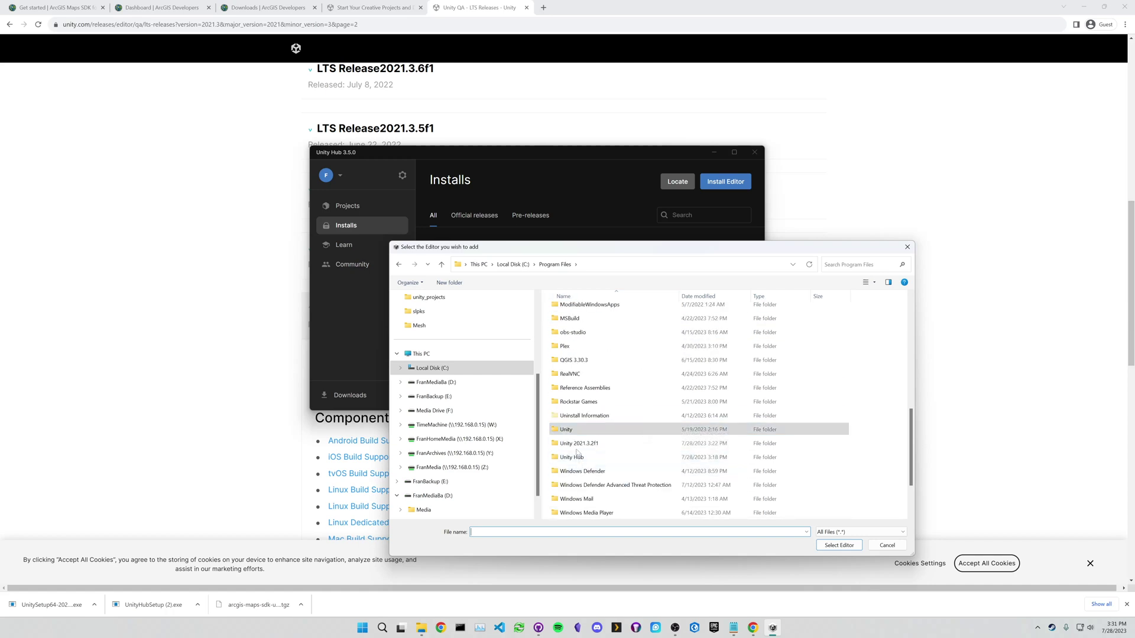
click(605, 444)
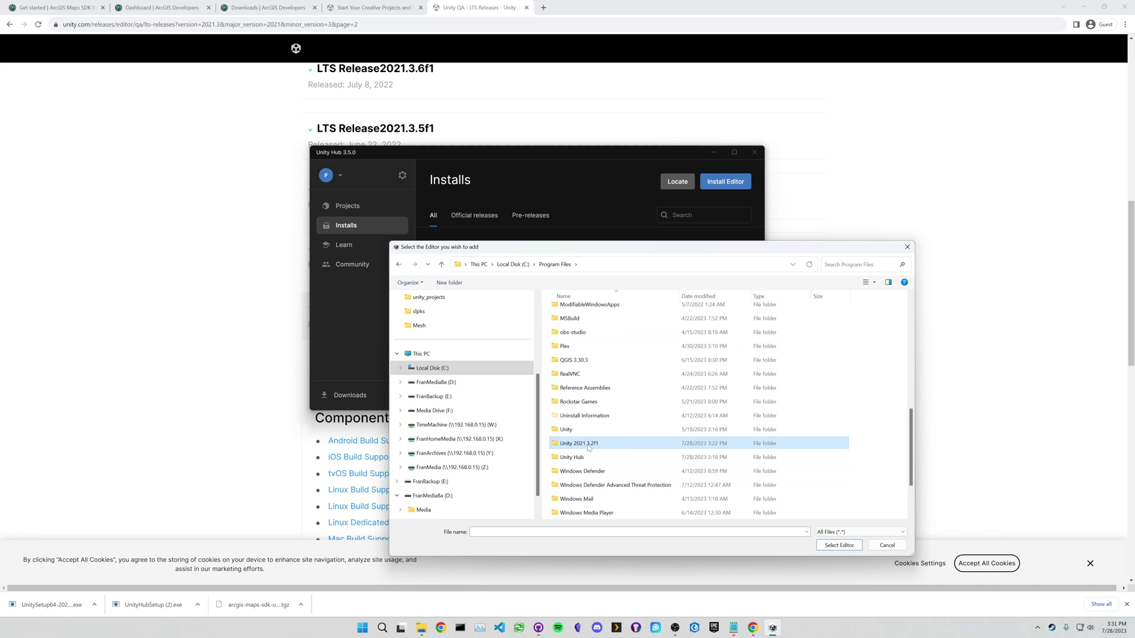
double_click(589, 448)
double_click(576, 312)
scroll(623, 378, down, 5)
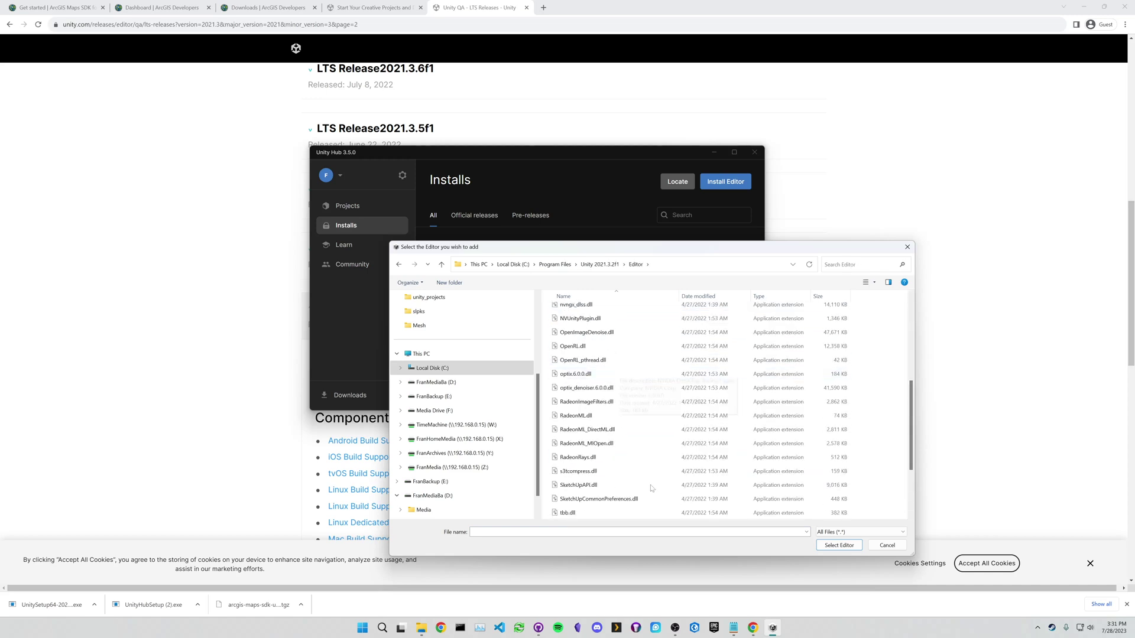
scroll(651, 487, down, 3)
click(728, 487)
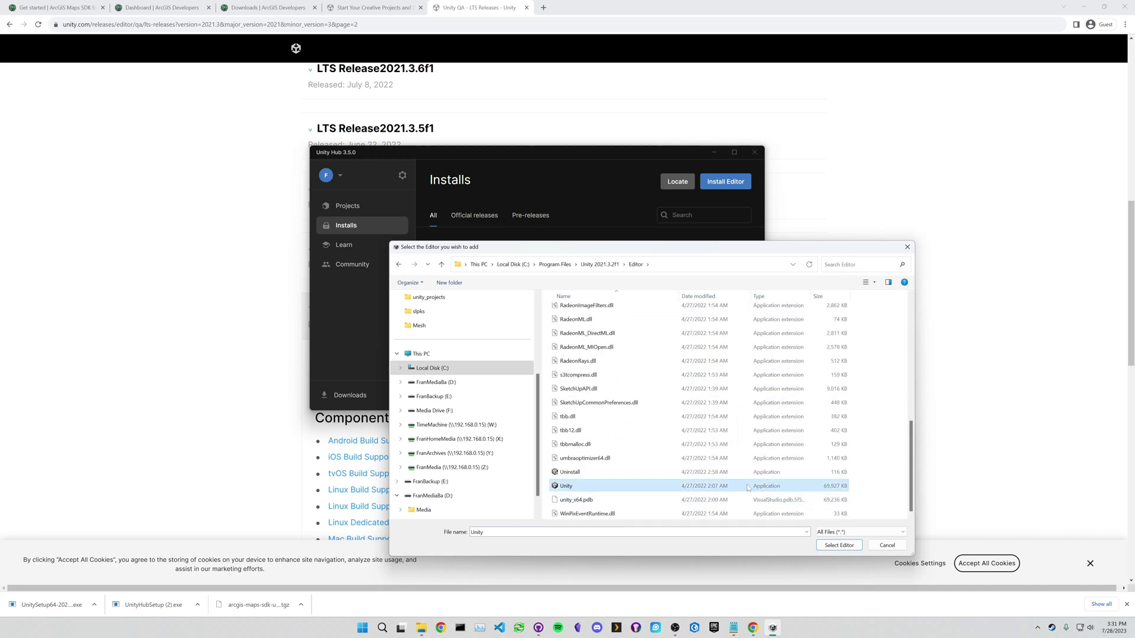
key(Return)
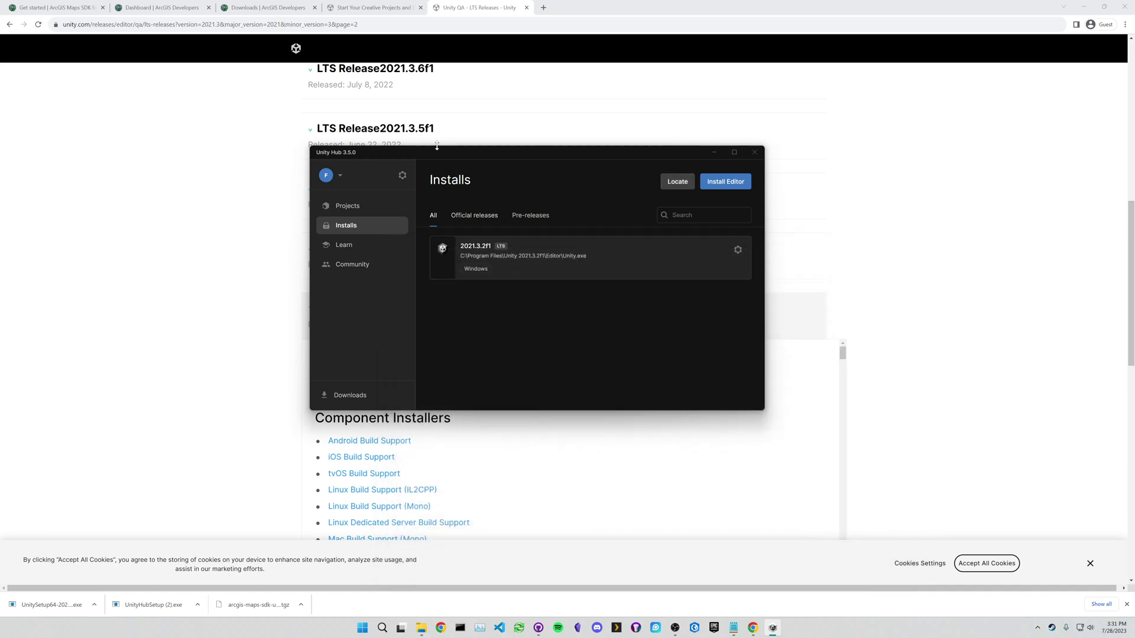
click(466, 219)
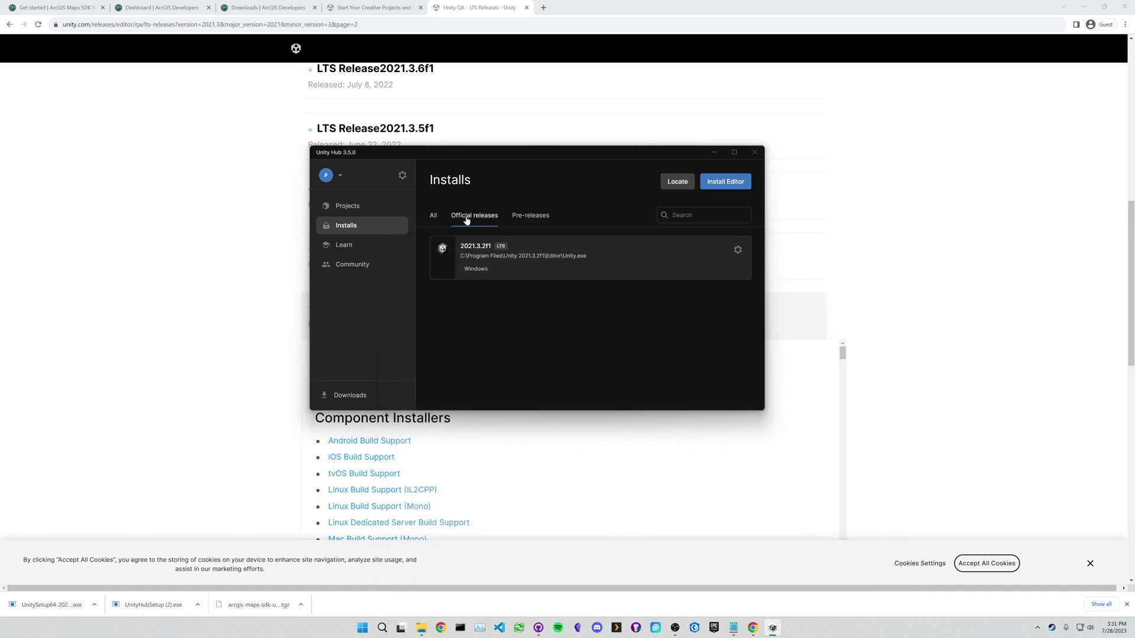
click(433, 216)
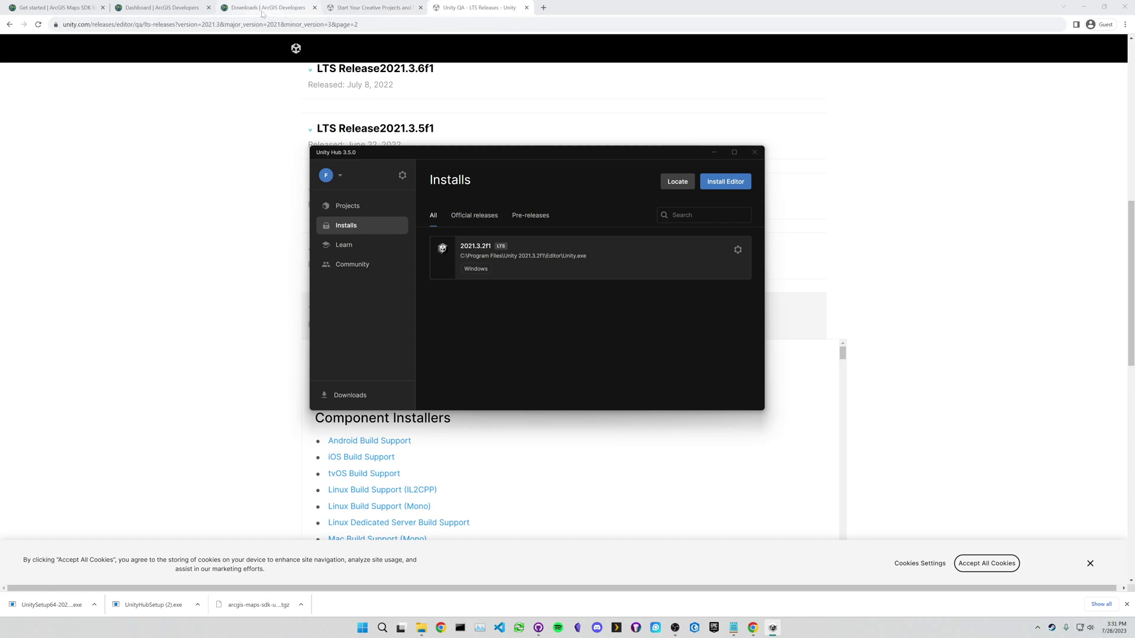
- Open the GitHub samples link from the Get started docs in a new tab and switch to it
click(160, 8)
click(79, 9)
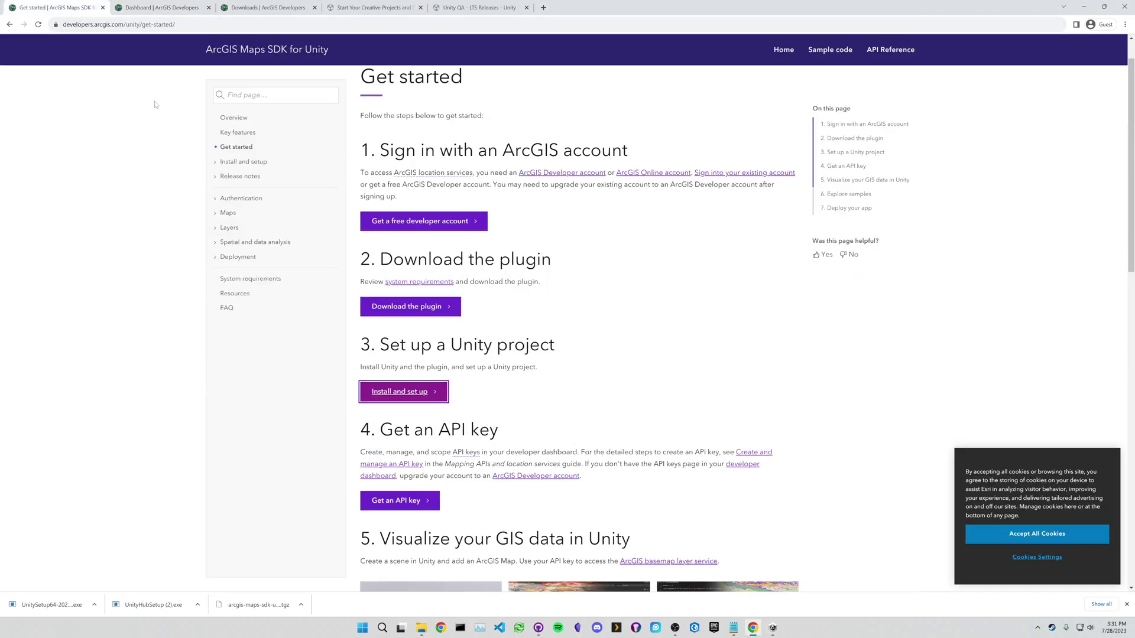
scroll(532, 337, down, 2)
scroll(532, 346, down, 3)
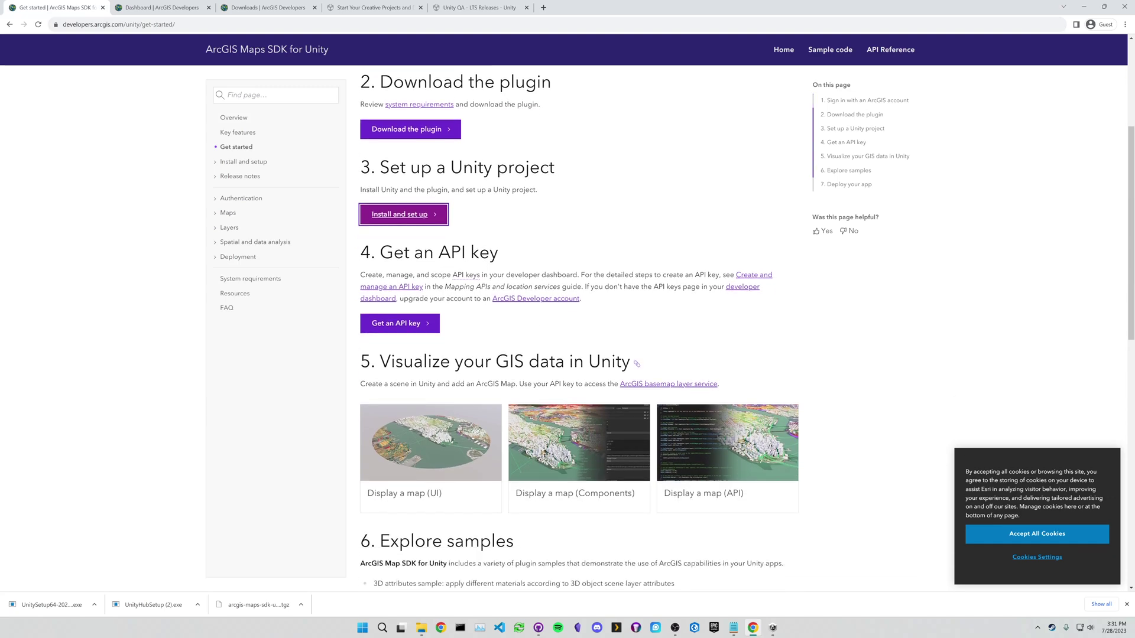
scroll(40, 102, up, 5)
scroll(143, 83, down, 6)
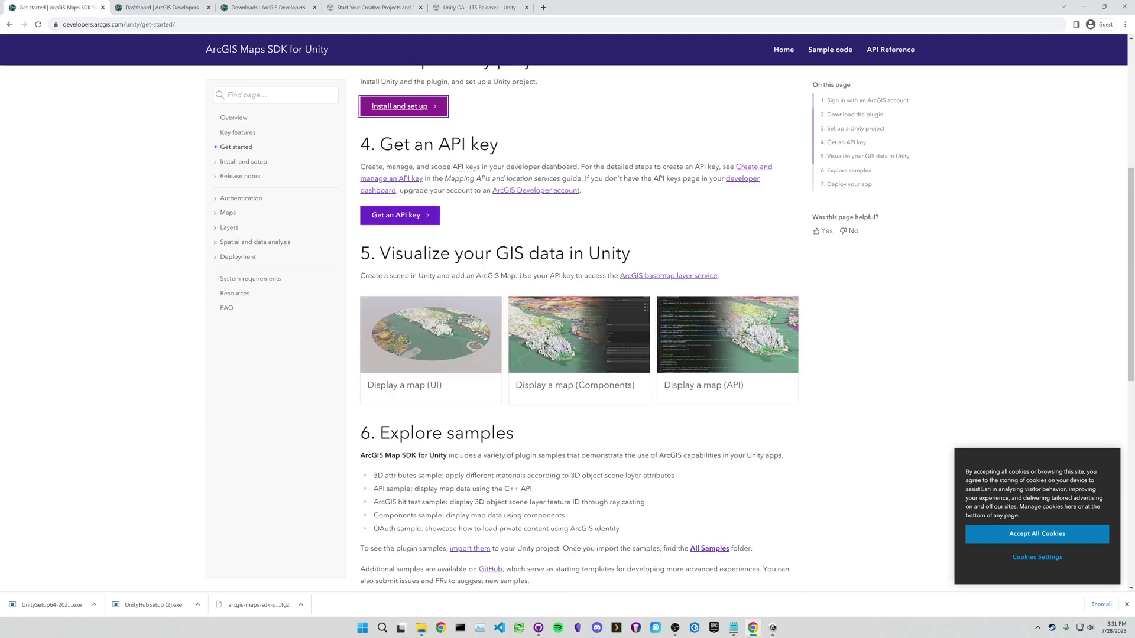
scroll(381, 404, down, 1)
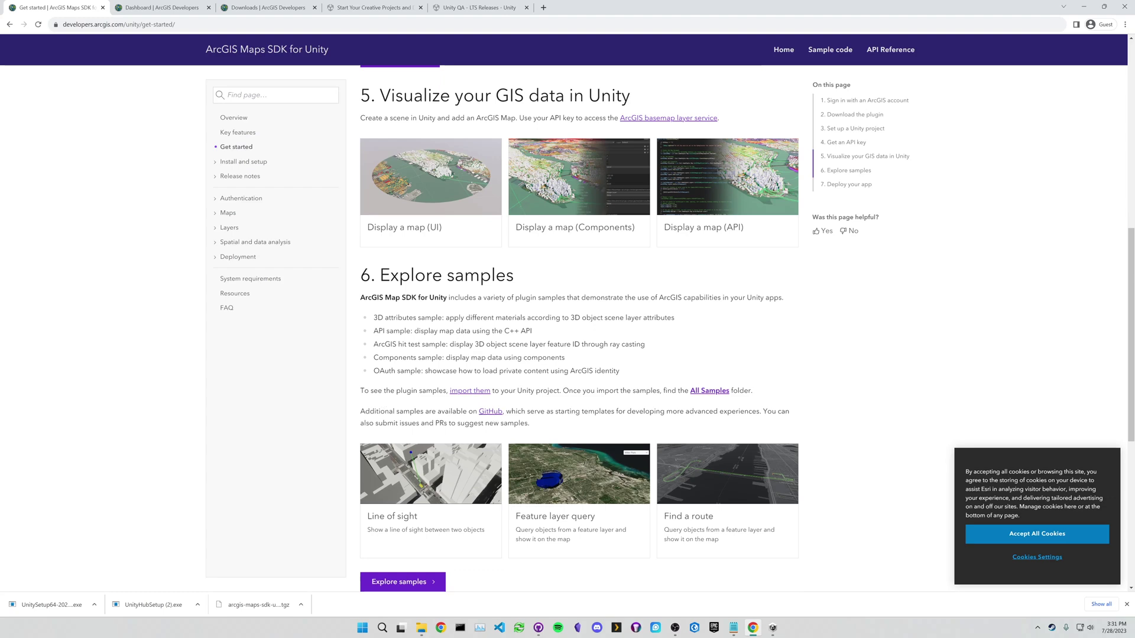
middle_click(490, 413)
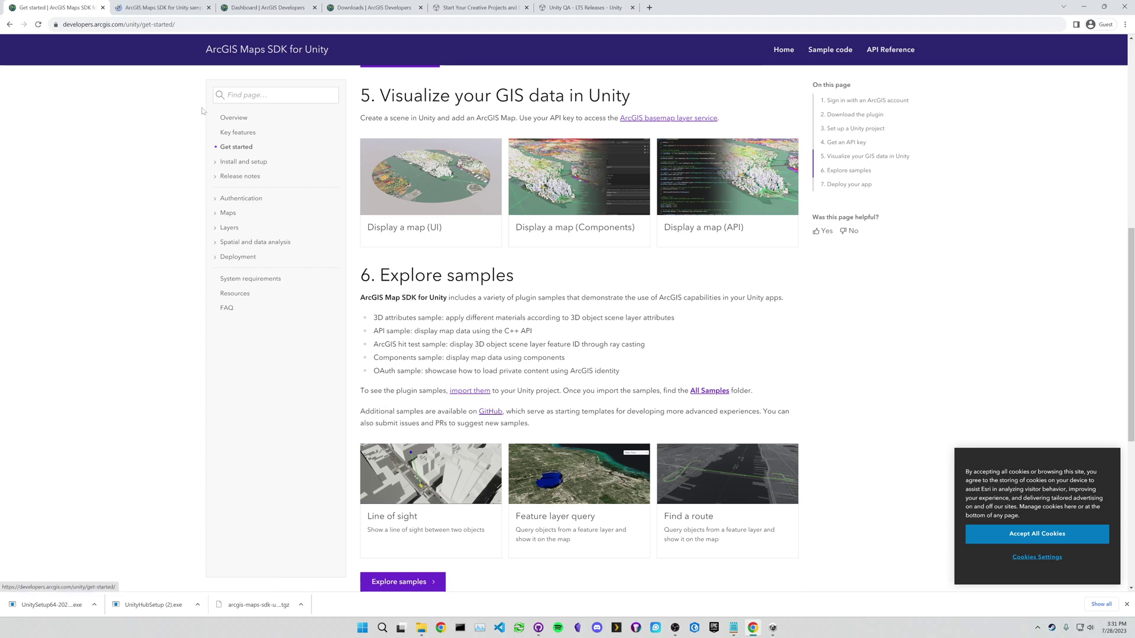
click(152, 13)
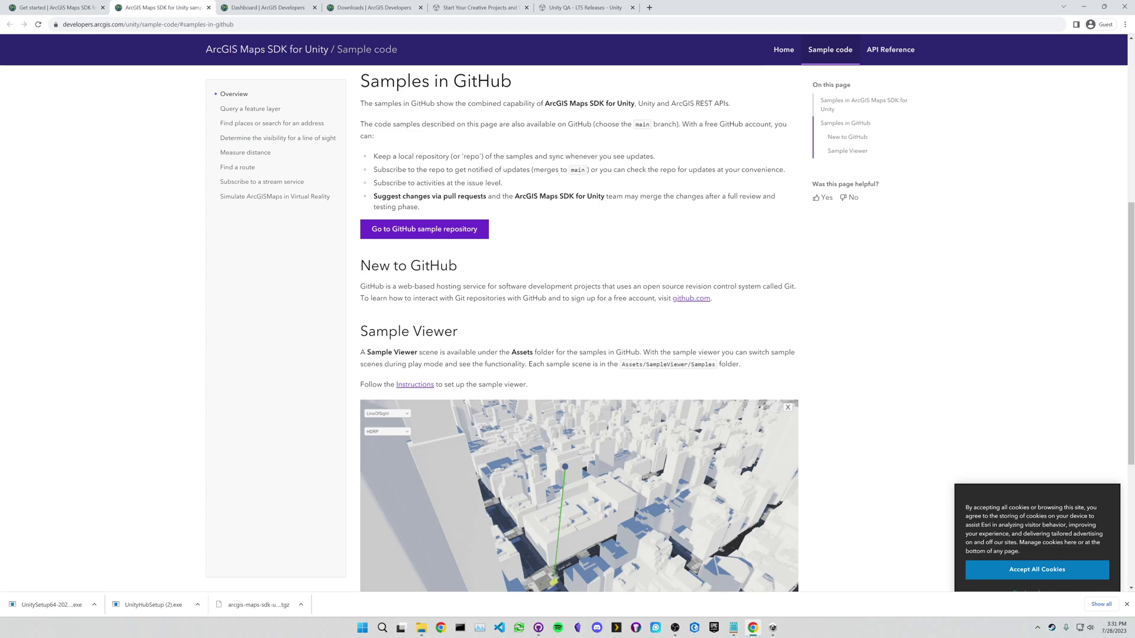
- Open the samples repository and browse samples_project/Assets/SampleViewer/Samples to the ThirdPerson folder
click(412, 227)
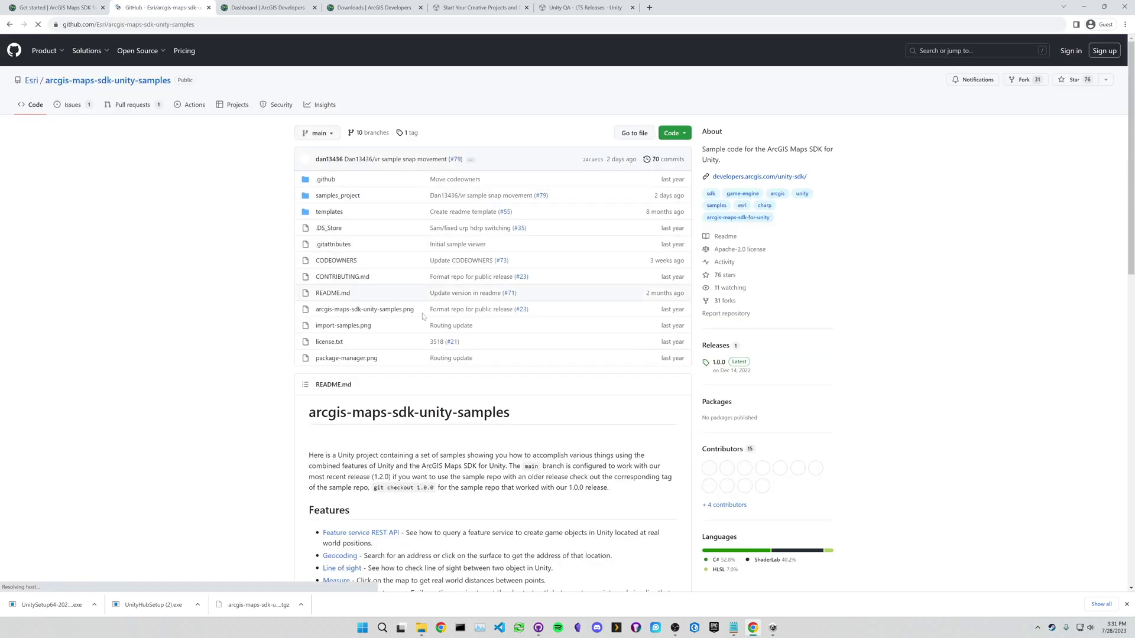
scroll(270, 353, down, 2)
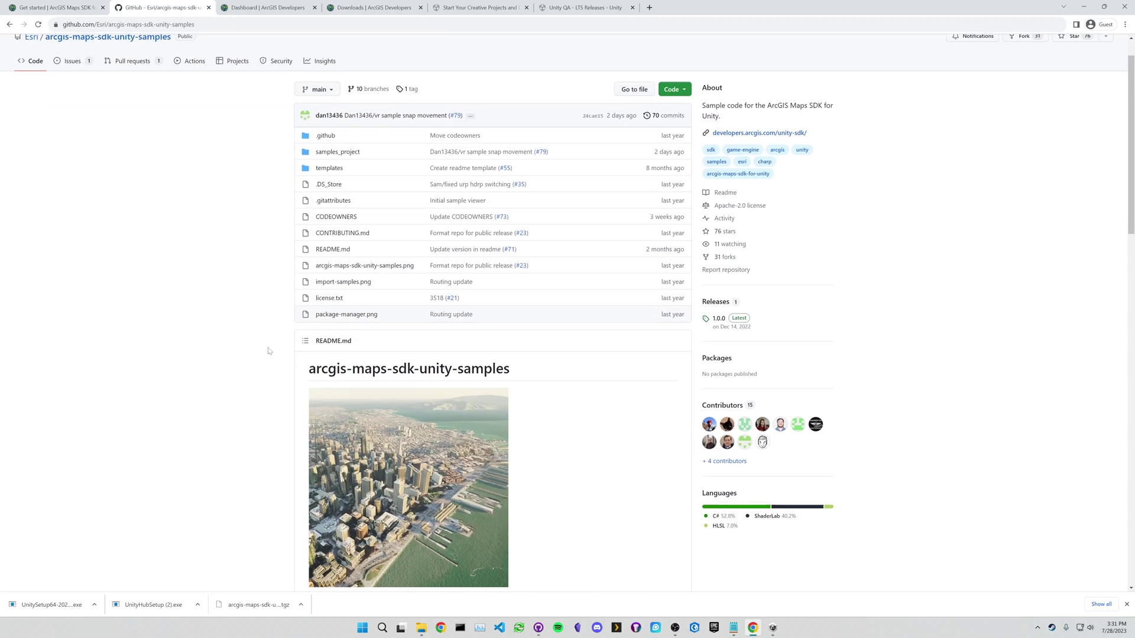
scroll(269, 353, down, 5)
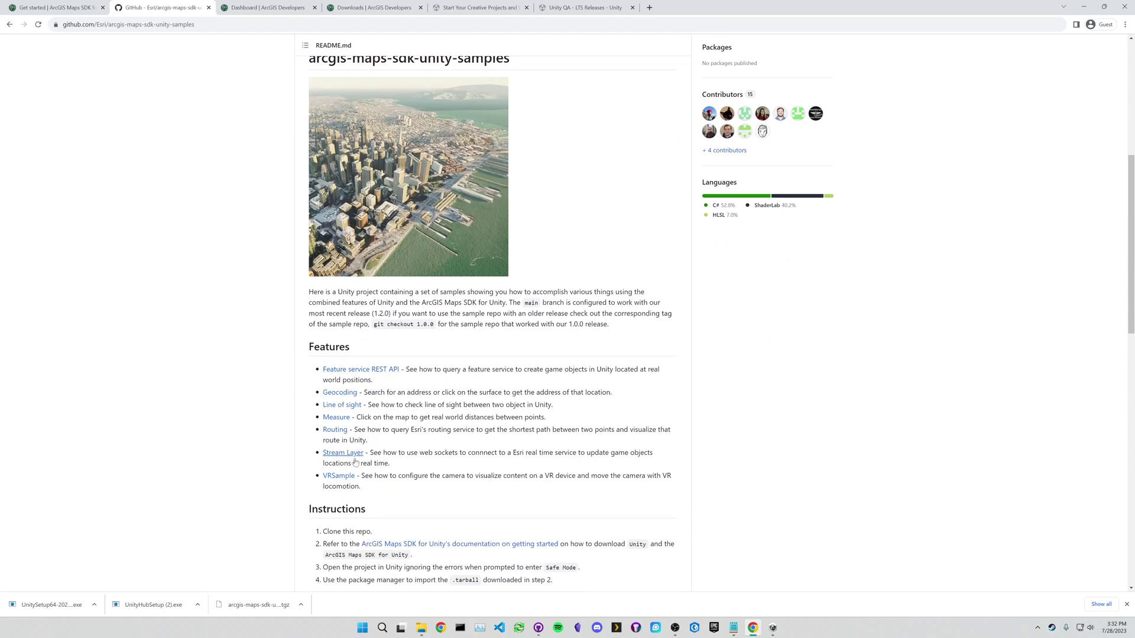
scroll(370, 493, up, 5)
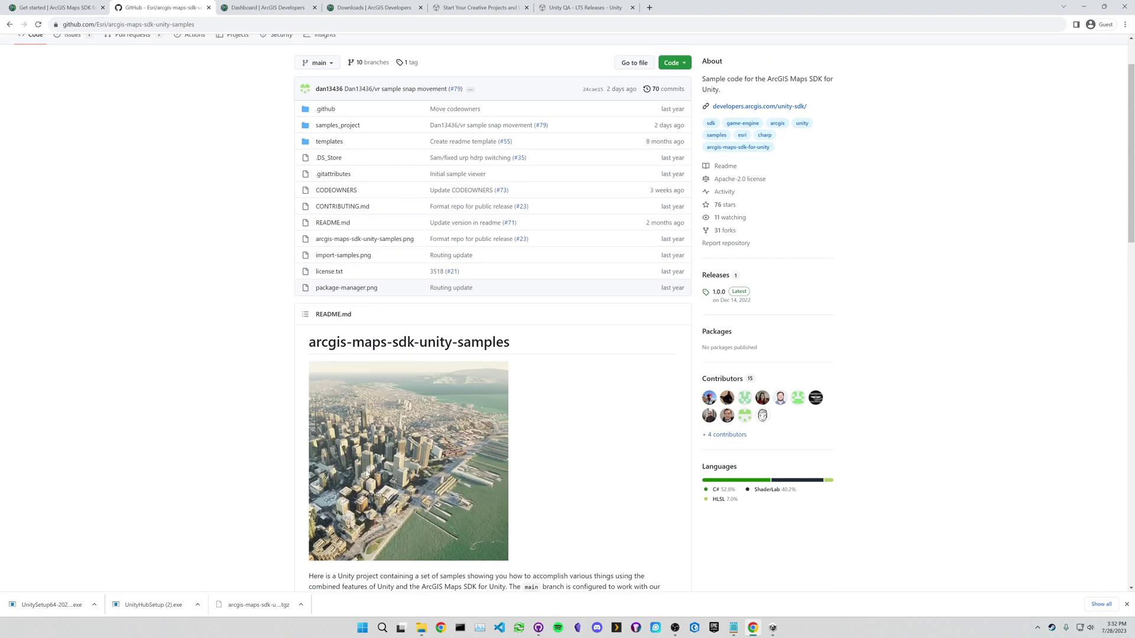
click(342, 152)
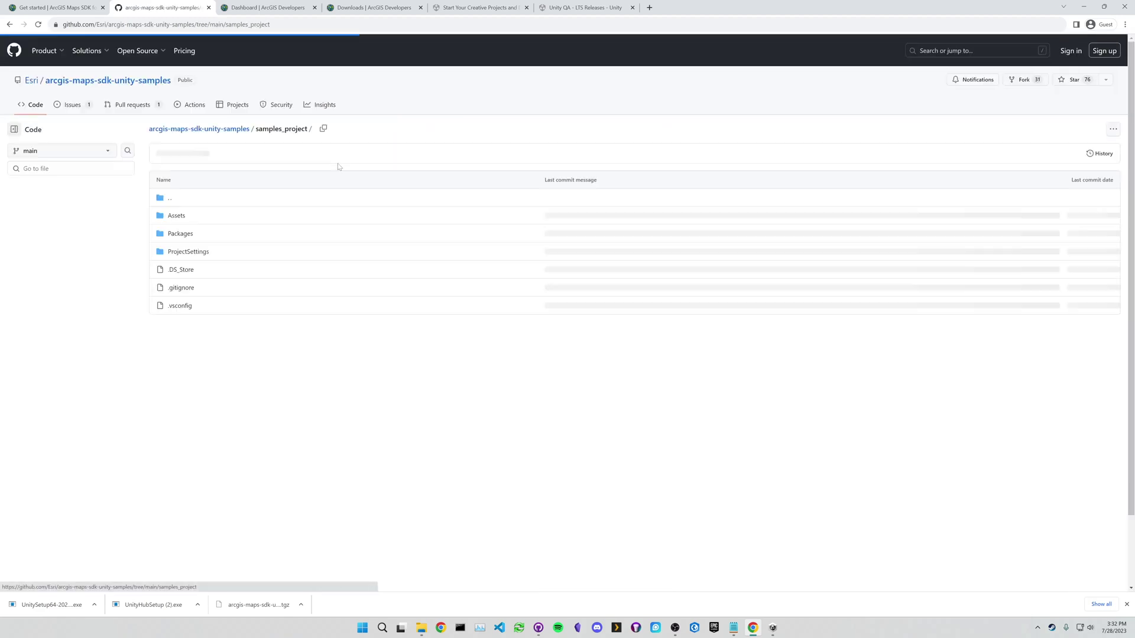
click(180, 216)
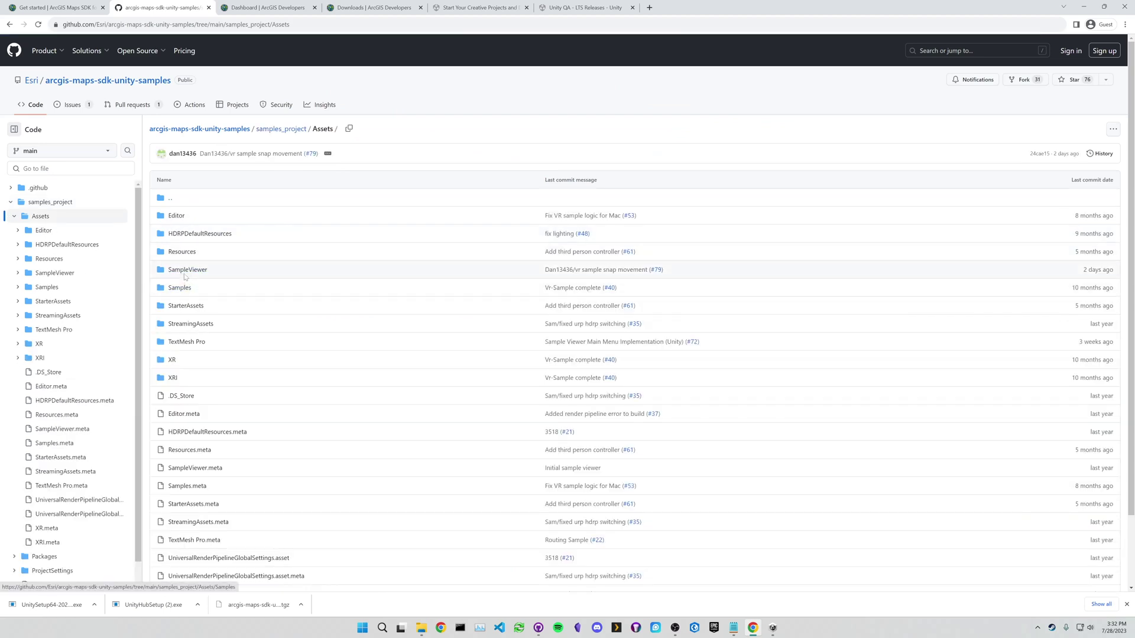
click(179, 288)
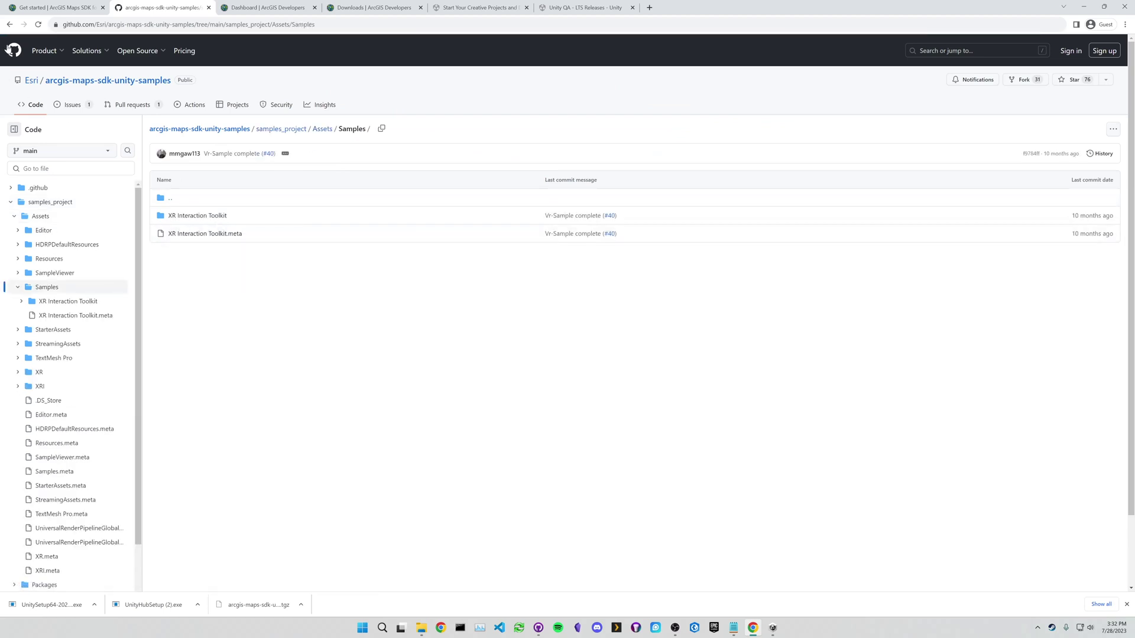
click(322, 129)
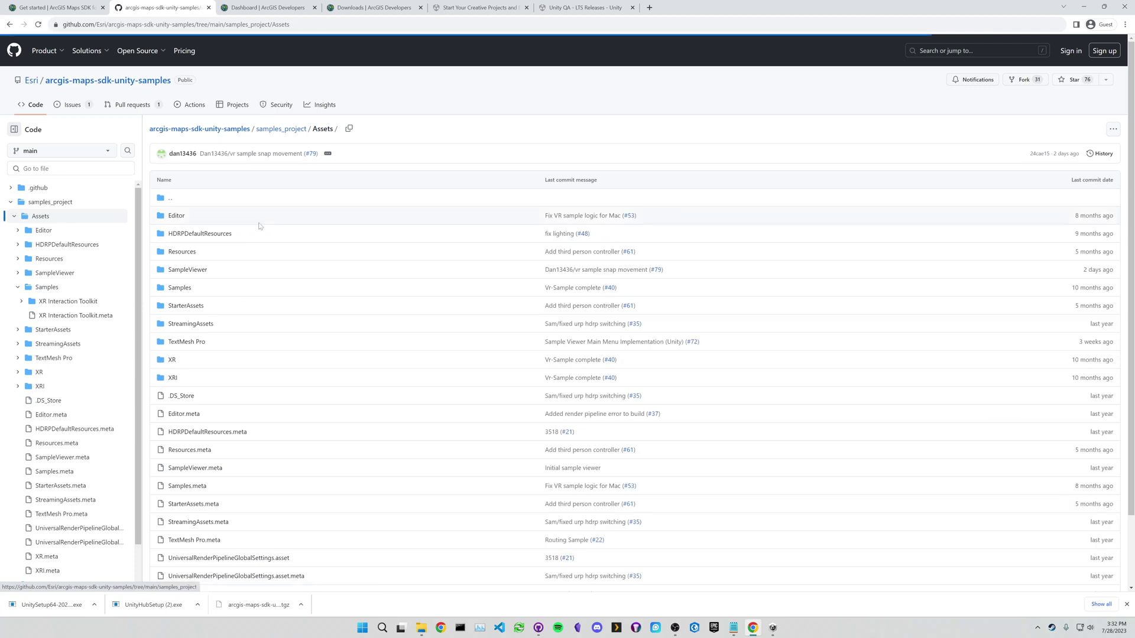
click(187, 269)
click(179, 233)
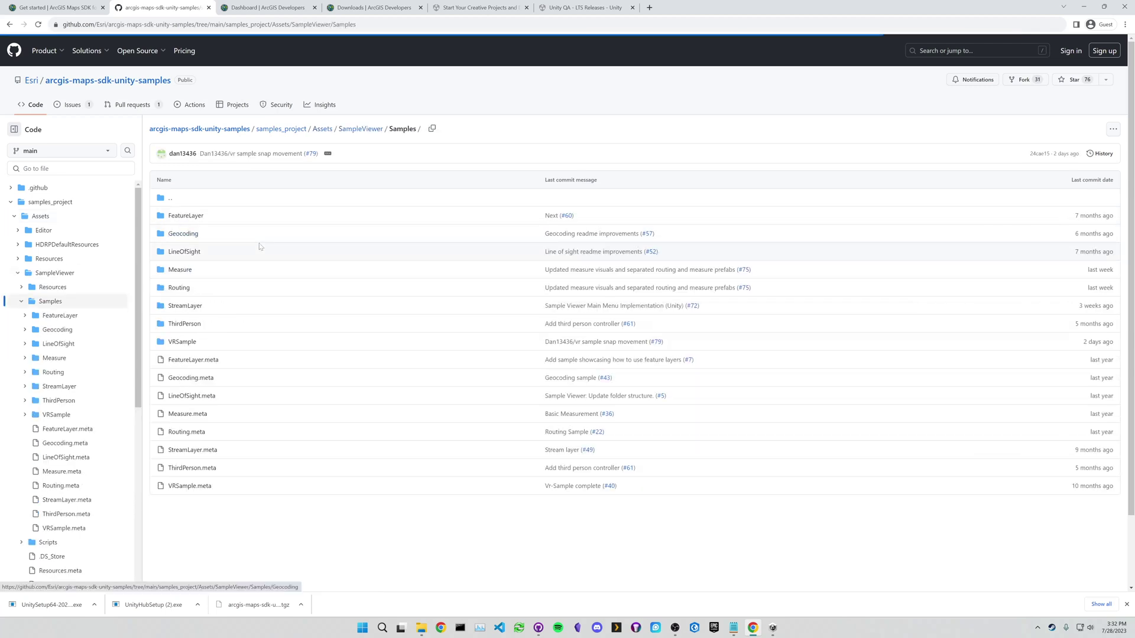
click(184, 324)
scroll(363, 360, down, 3)
scroll(608, 349, down, 6)
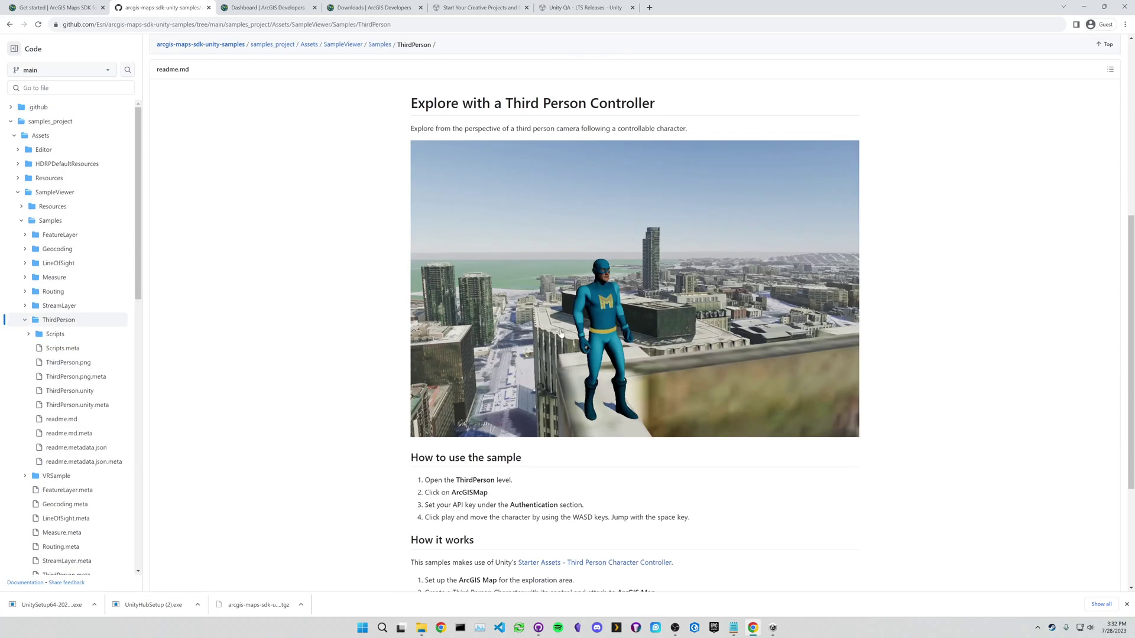
scroll(605, 355, up, 3)
scroll(605, 355, up, 5)
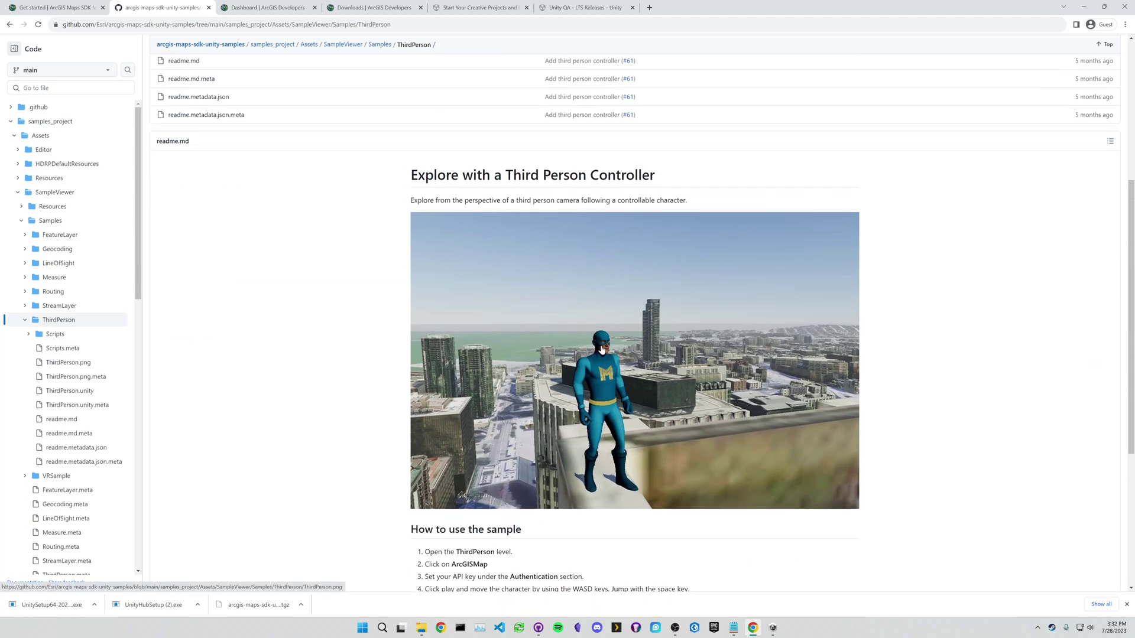
- Copy the repository's HTTPS clone URL from the root Code menu
click(227, 68)
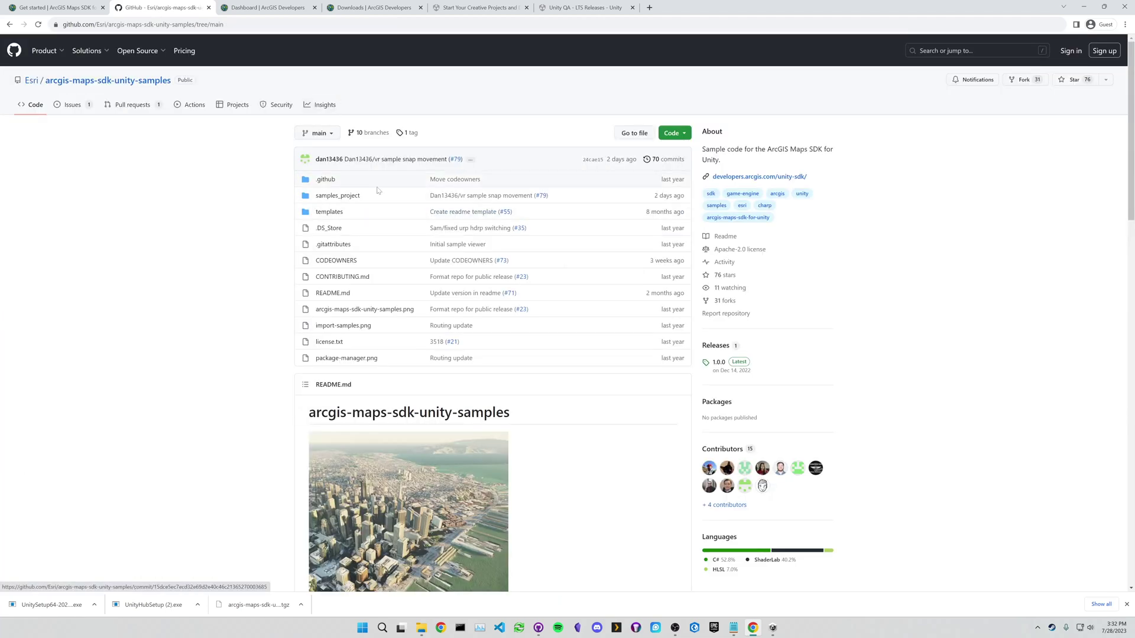
click(686, 132)
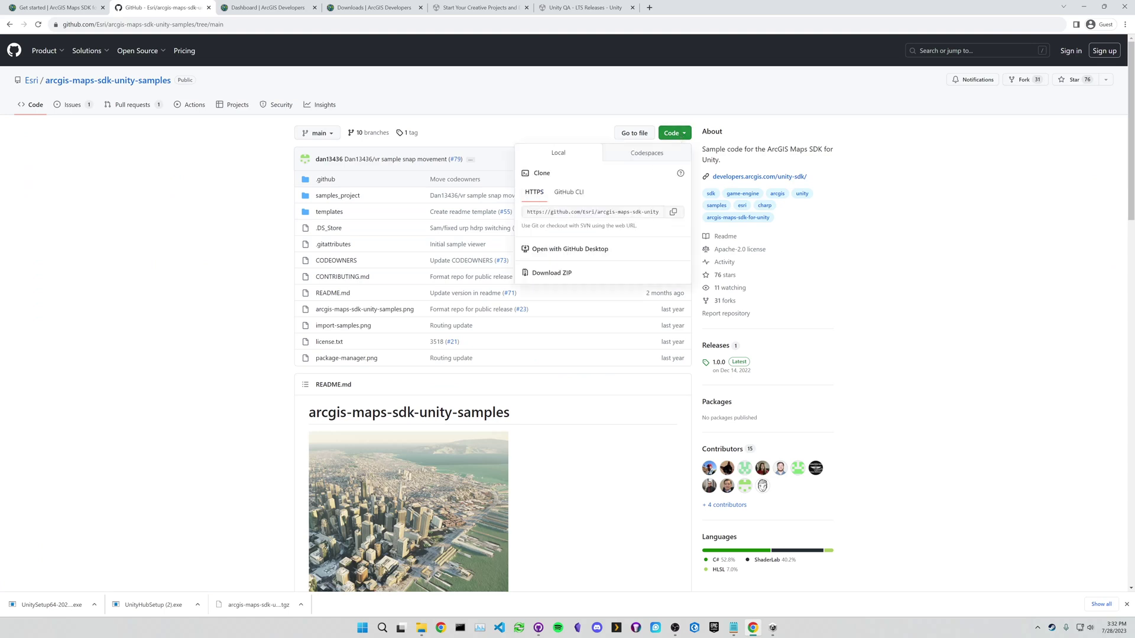
click(672, 212)
click(247, 287)
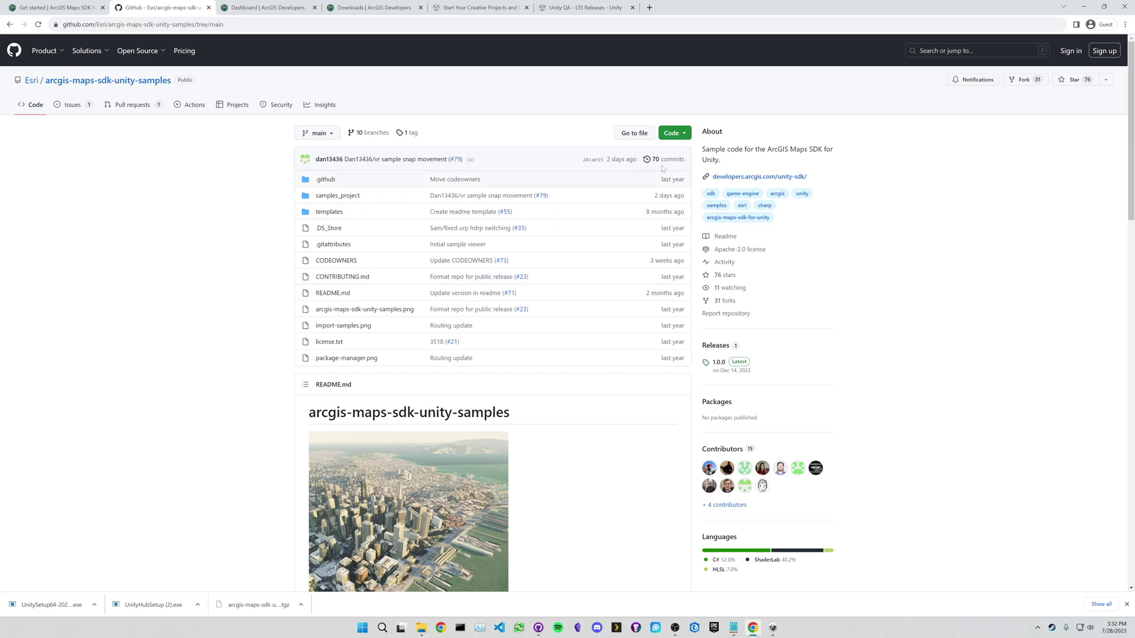
- Search 'git bash' and open the git-scm.com Git for Windows download page
click(651, 9)
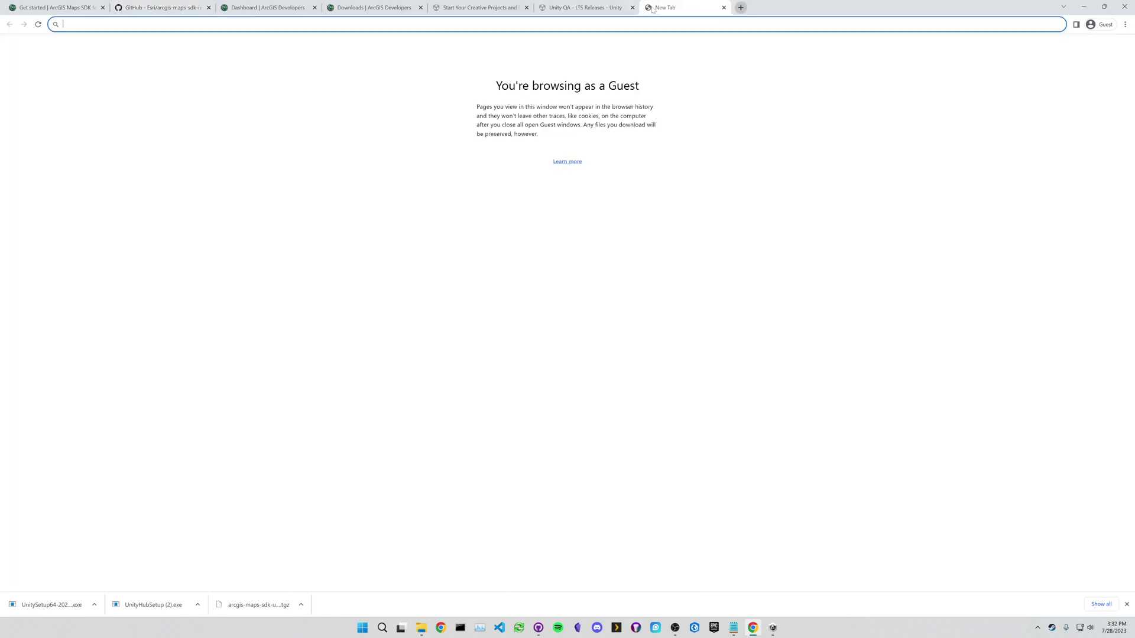
text(git bash)
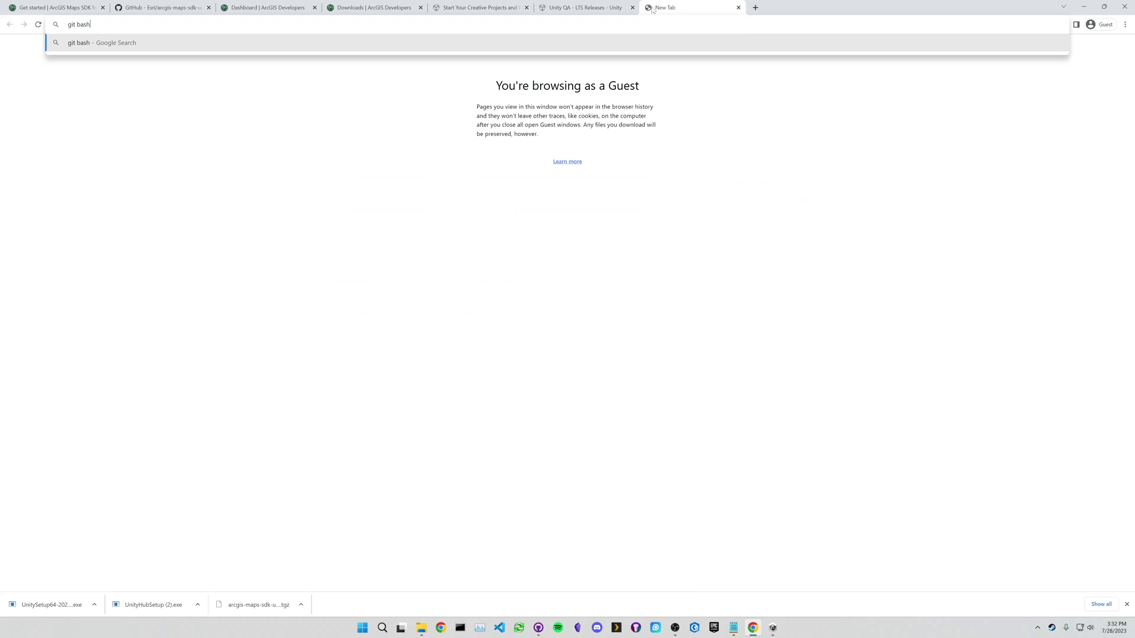
key(Return)
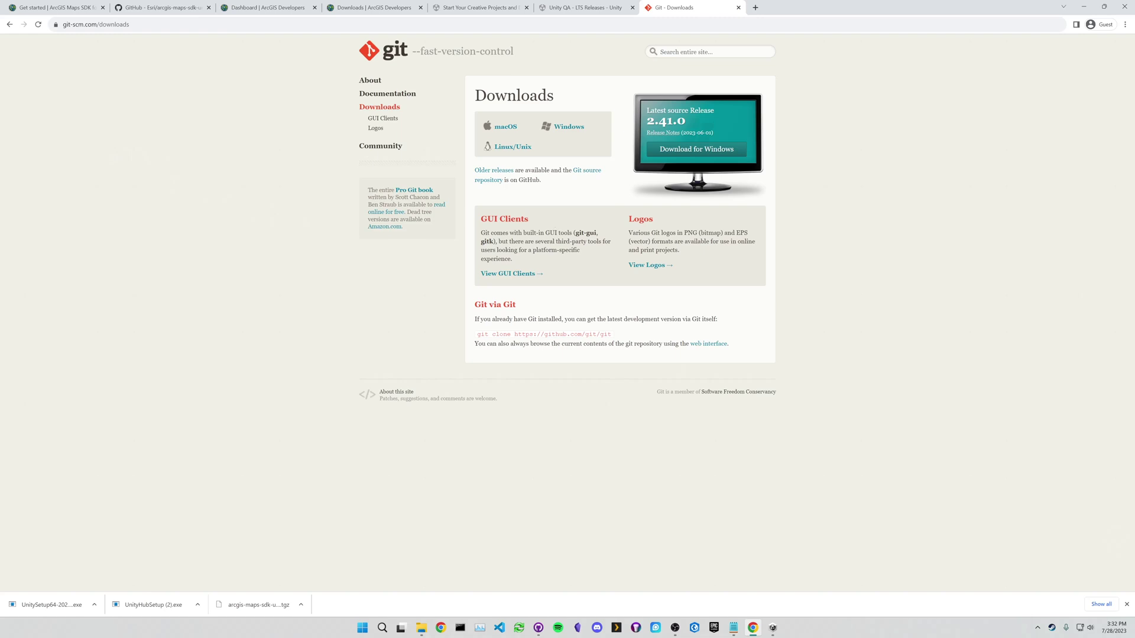
click(563, 128)
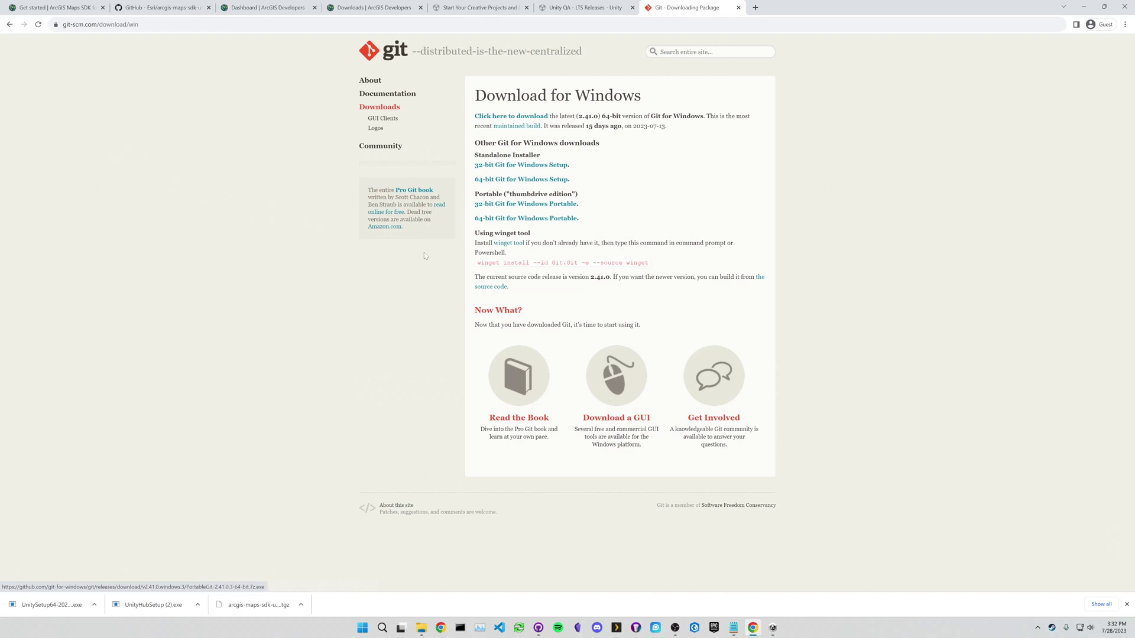
- Run 'git' in Command Prompt to confirm Git is installed, then close it
click(459, 627)
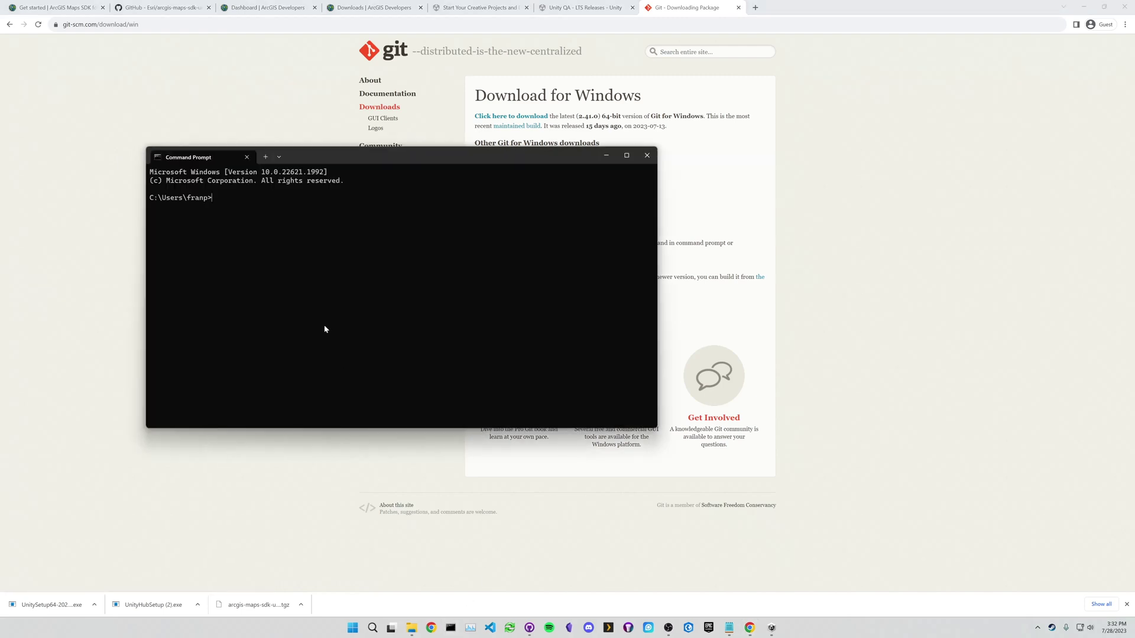
text(git)
key(Return)
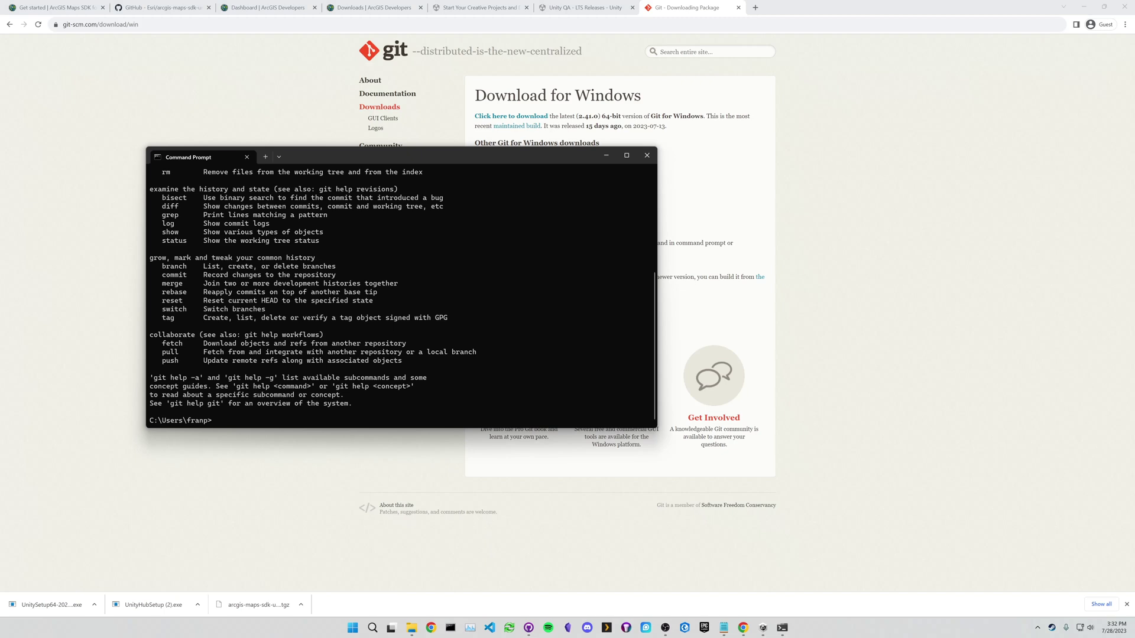
click(647, 156)
- Close the Git tab and copy the repository's HTTPS clone URL again
middle_click(668, 6)
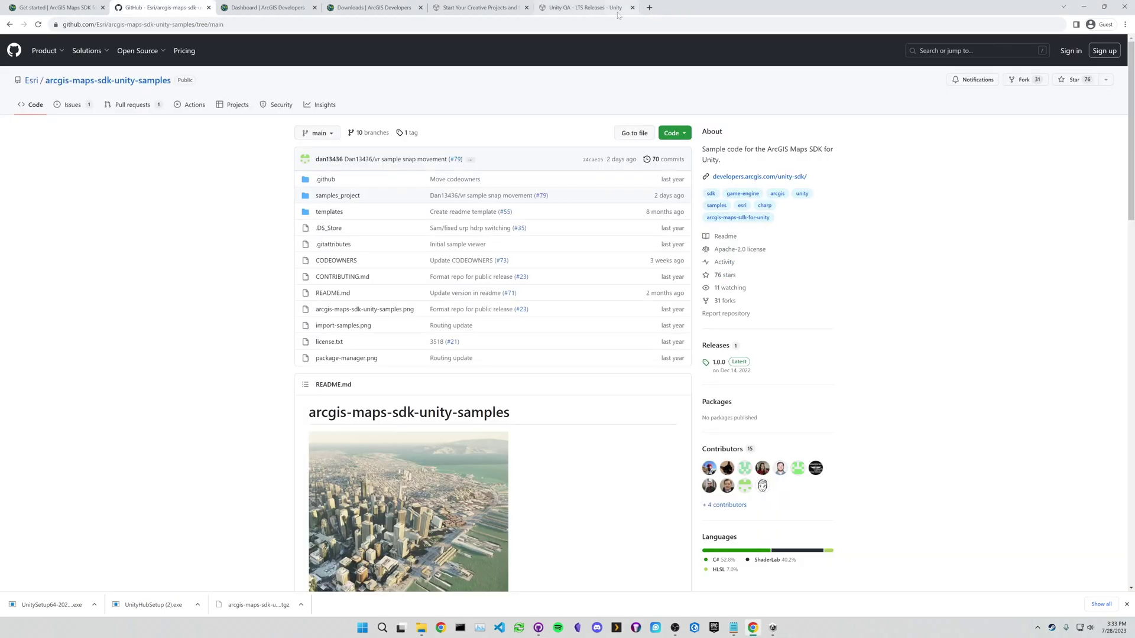
click(683, 134)
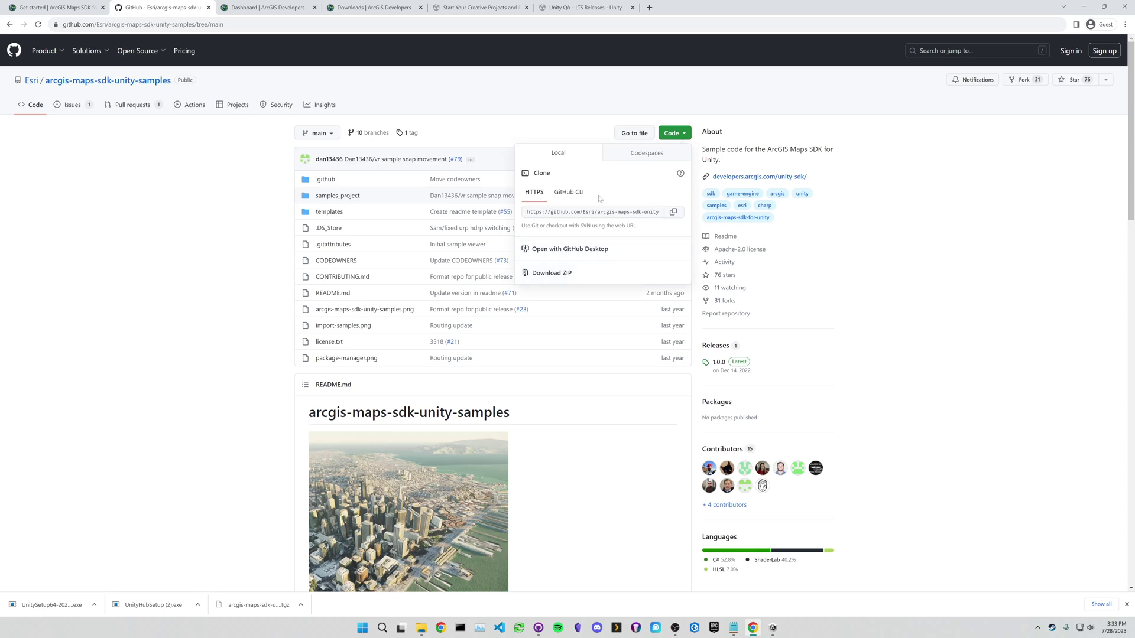
click(727, 100)
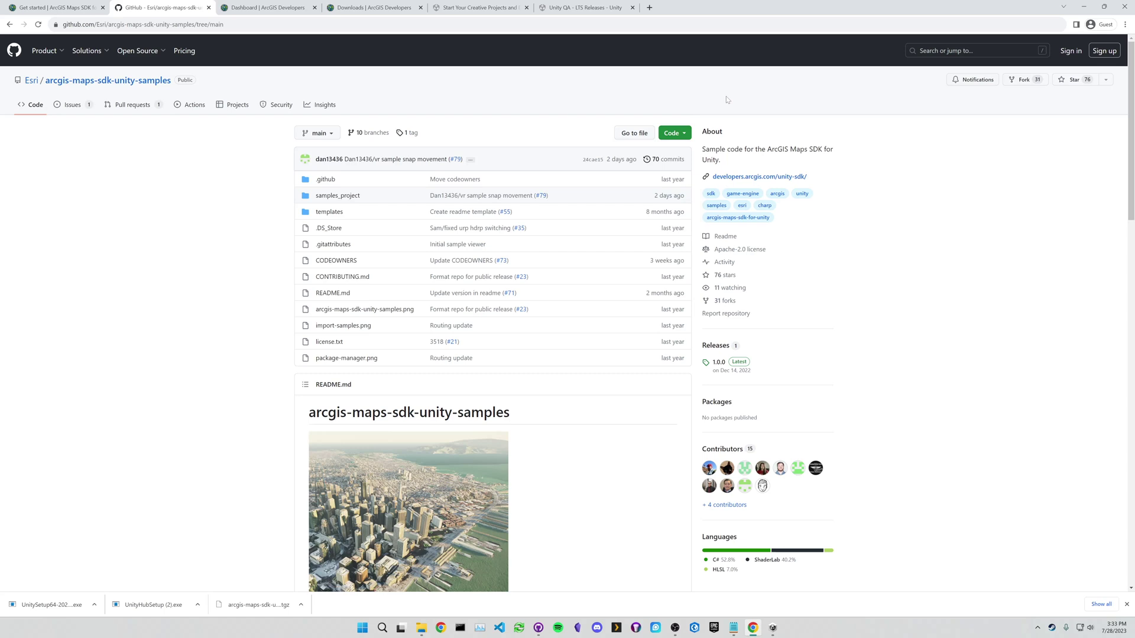
click(674, 133)
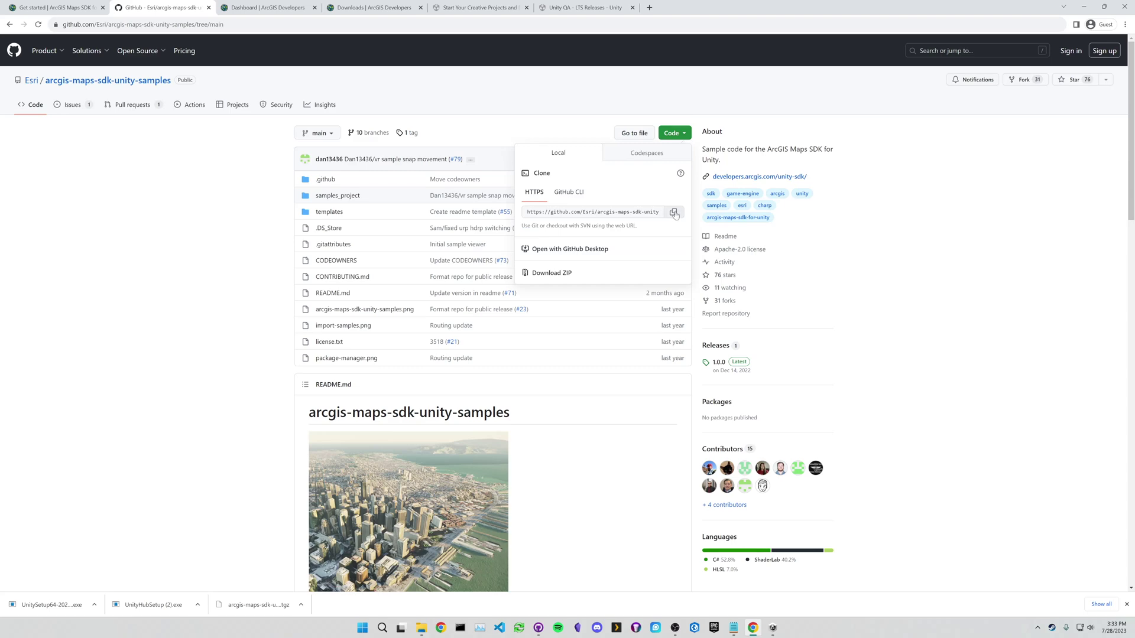
click(673, 211)
click(245, 338)
- Check the README's clone instruction and open a centred Command Prompt window
scroll(245, 338, down, 3)
scroll(234, 347, down, 5)
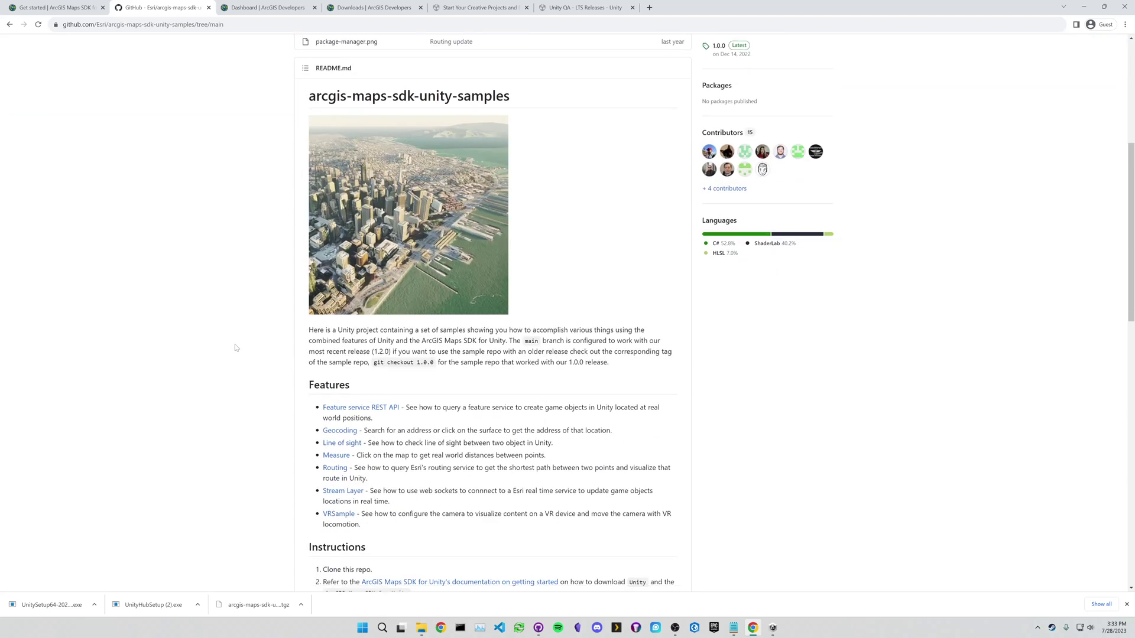
drag(341, 398, 376, 400)
click(387, 401)
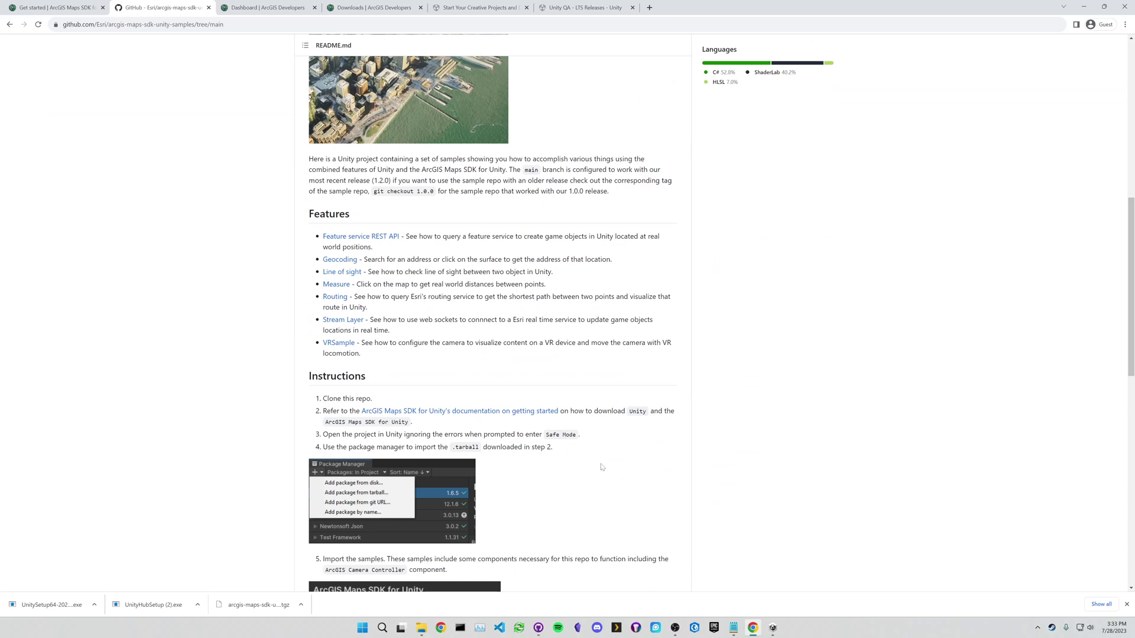
click(459, 628)
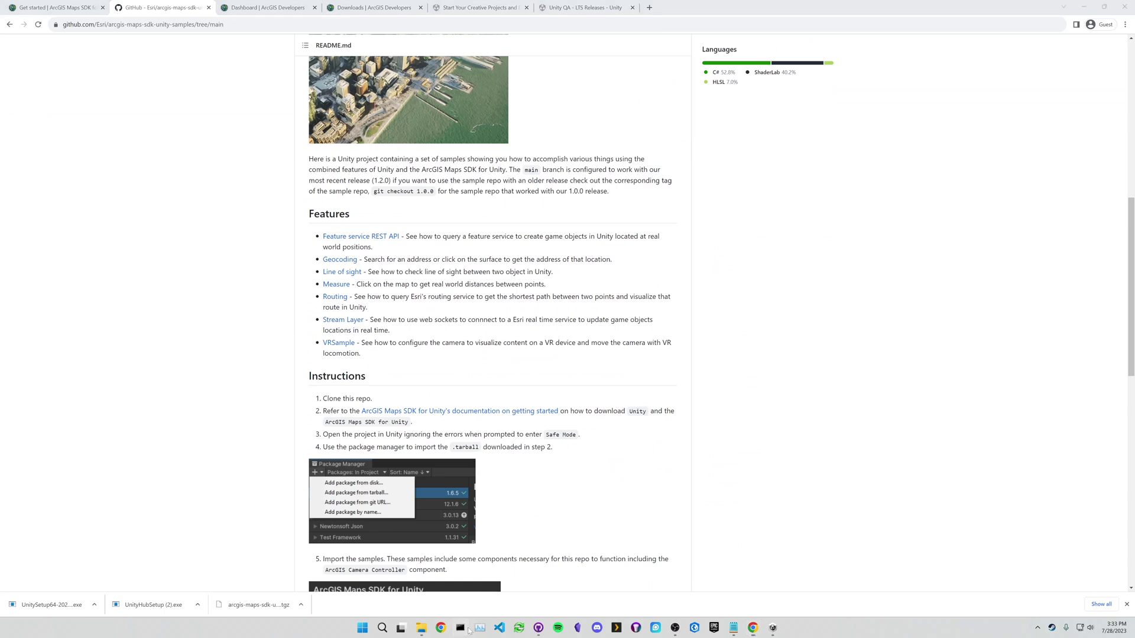
drag(211, 30, 521, 158)
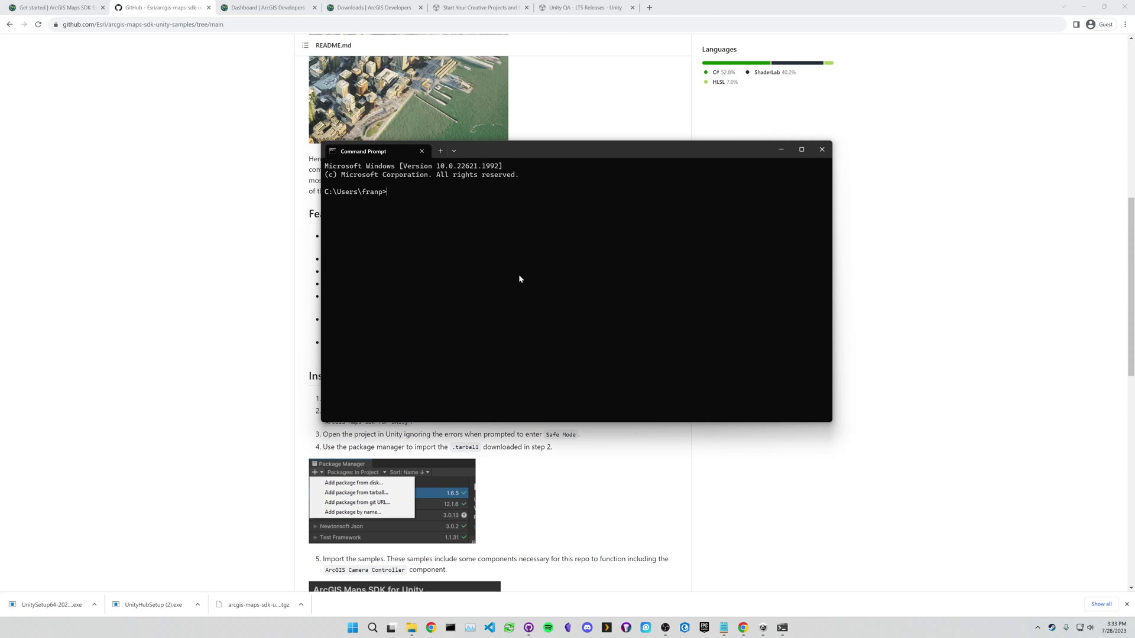
- Create a unity_demo folder in Documents and move into it
text(cd Documents)
key(Return)
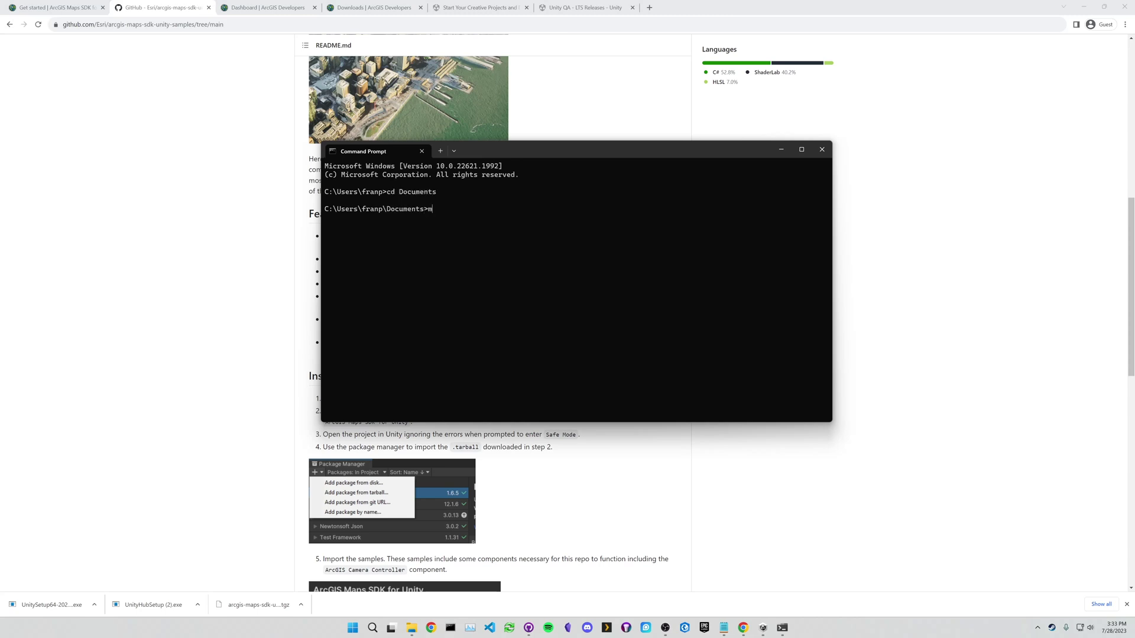
text(mkdir unity_demo)
key(Return)
text(cd)
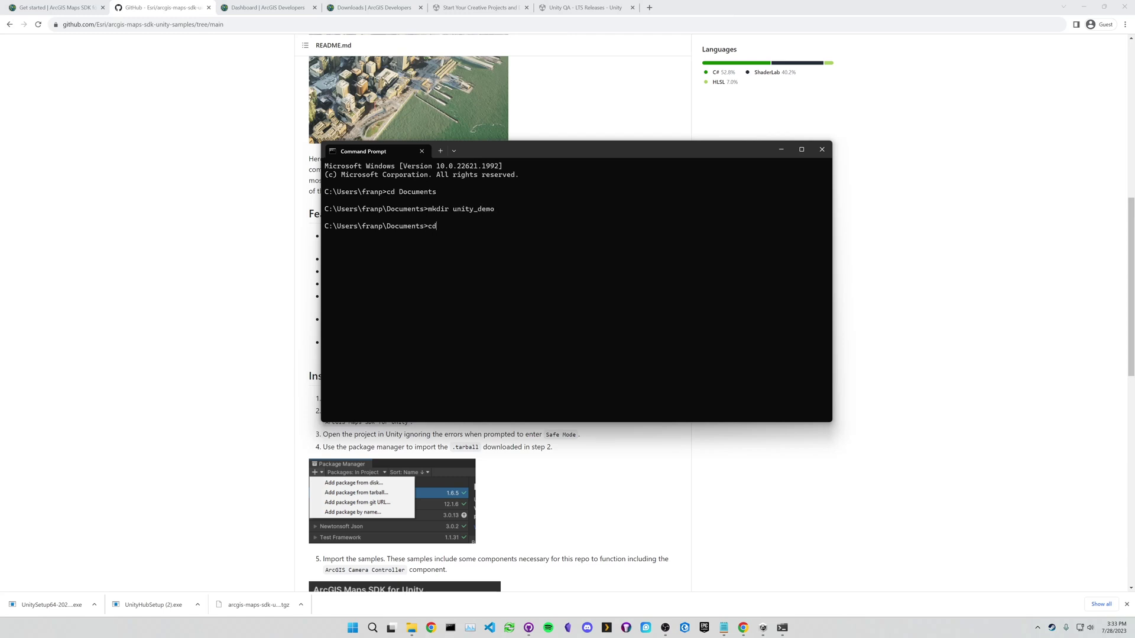
text( unity_demo)
key(Return)
- Run git clone with the pasted samples repository URL
text(gi)
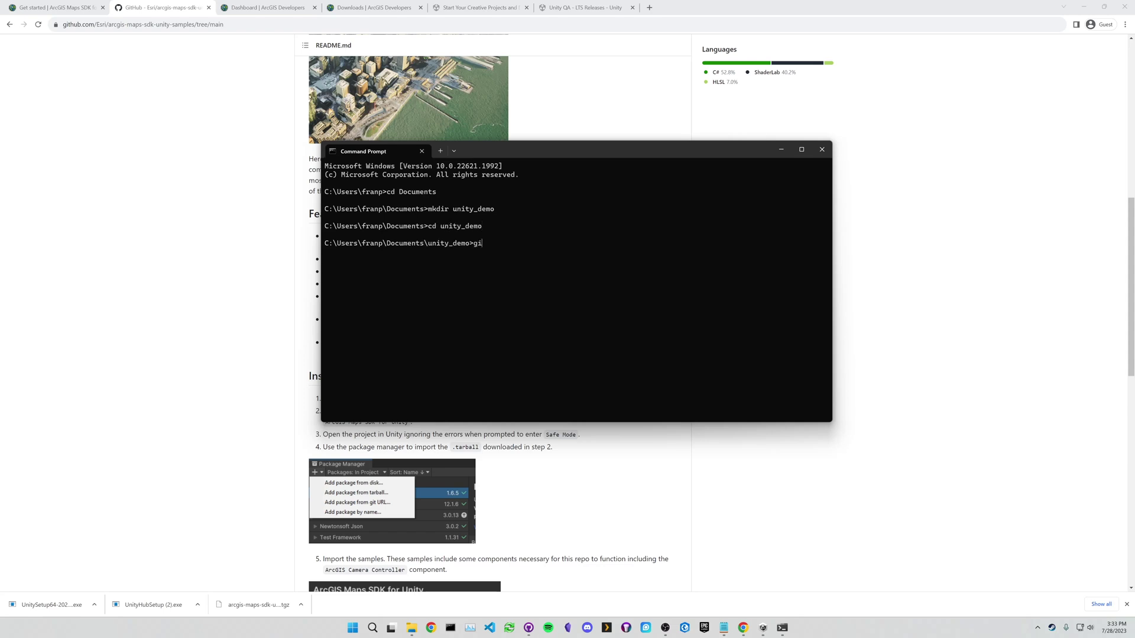
text(t clone)
key(ctrl+v)
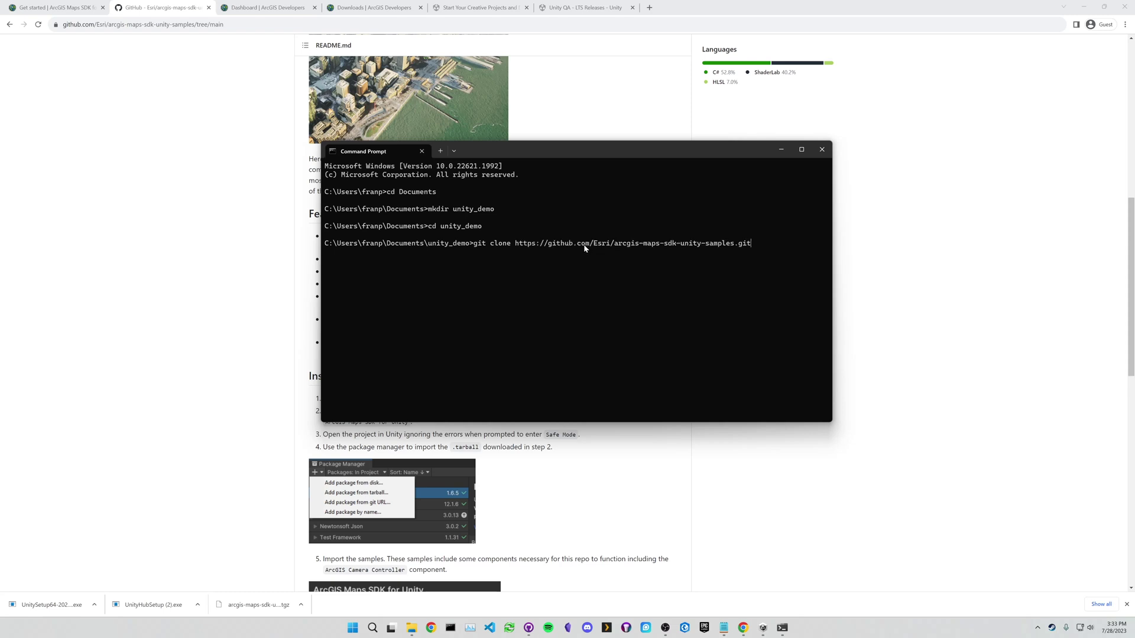
key(Return)
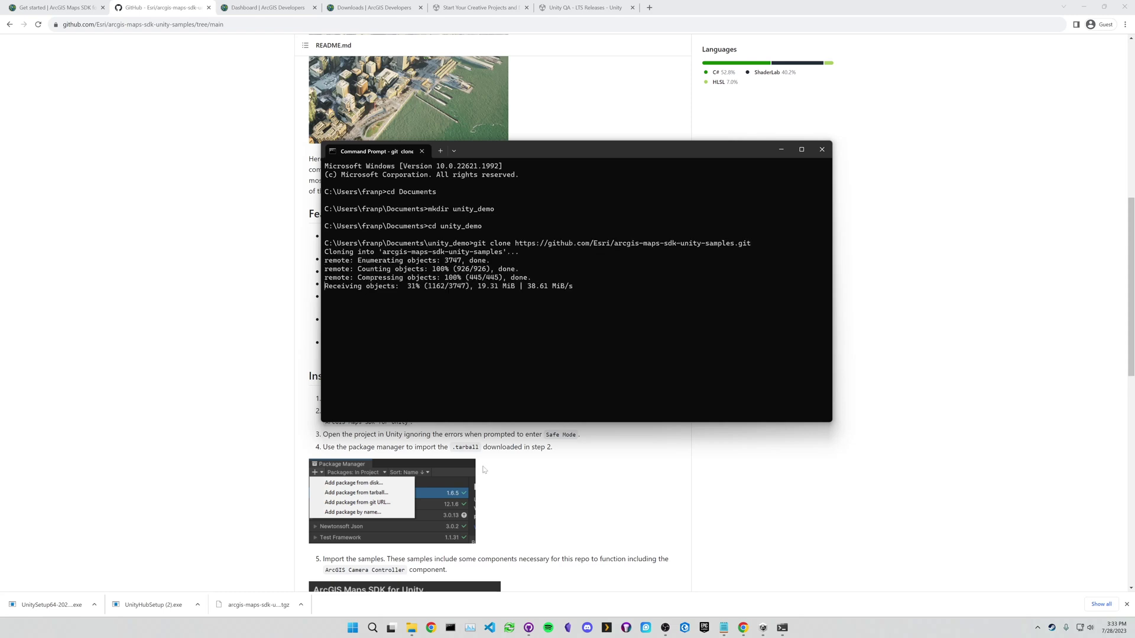
- Open Documents\unity_demo in File Explorer, check the clone progress, and return to Chrome
mouse_move(412, 631)
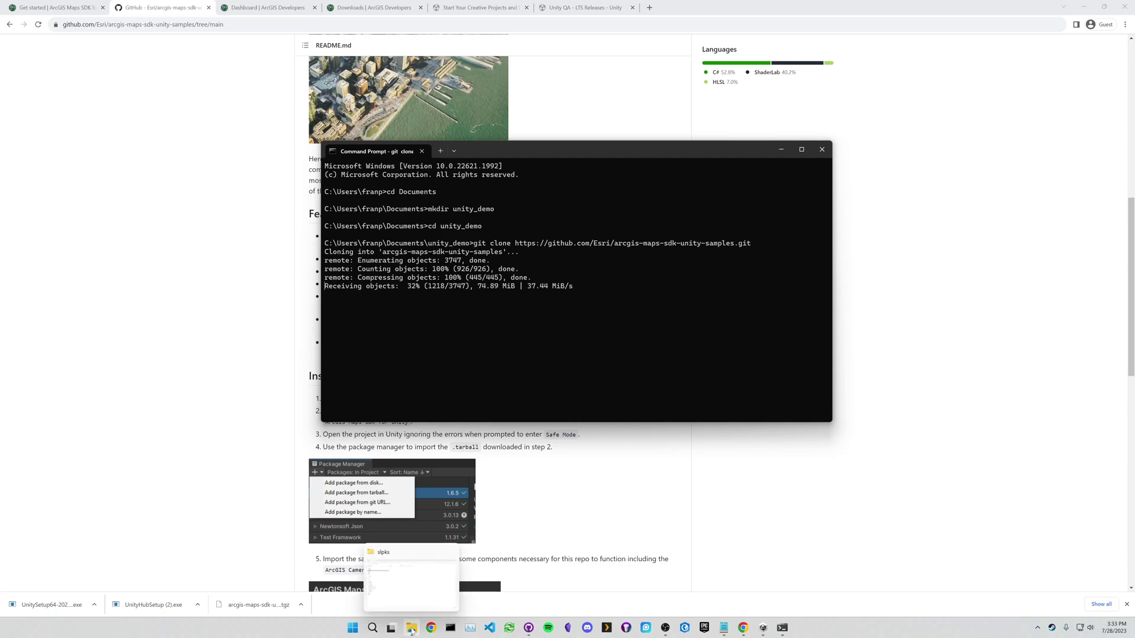
click(412, 631)
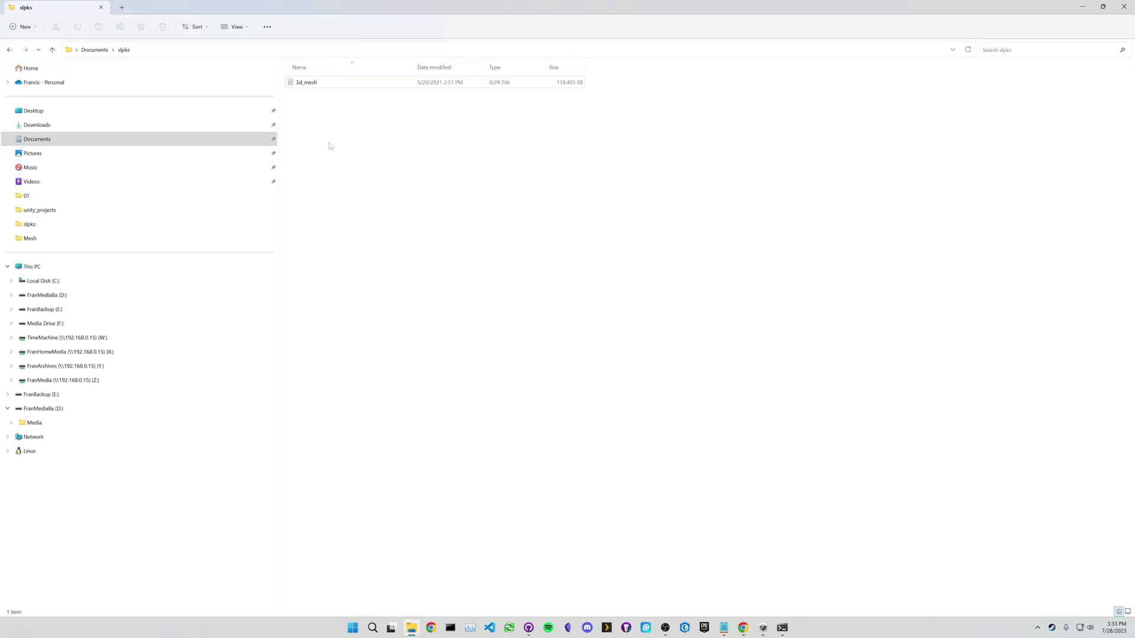
click(48, 141)
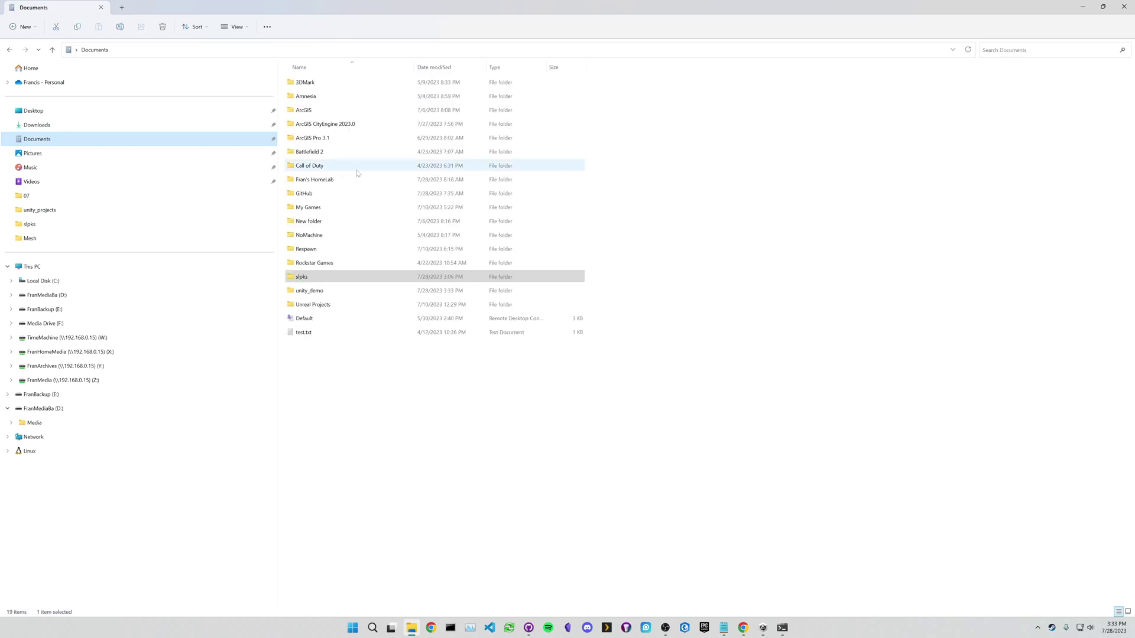
click(314, 294)
double_click(313, 294)
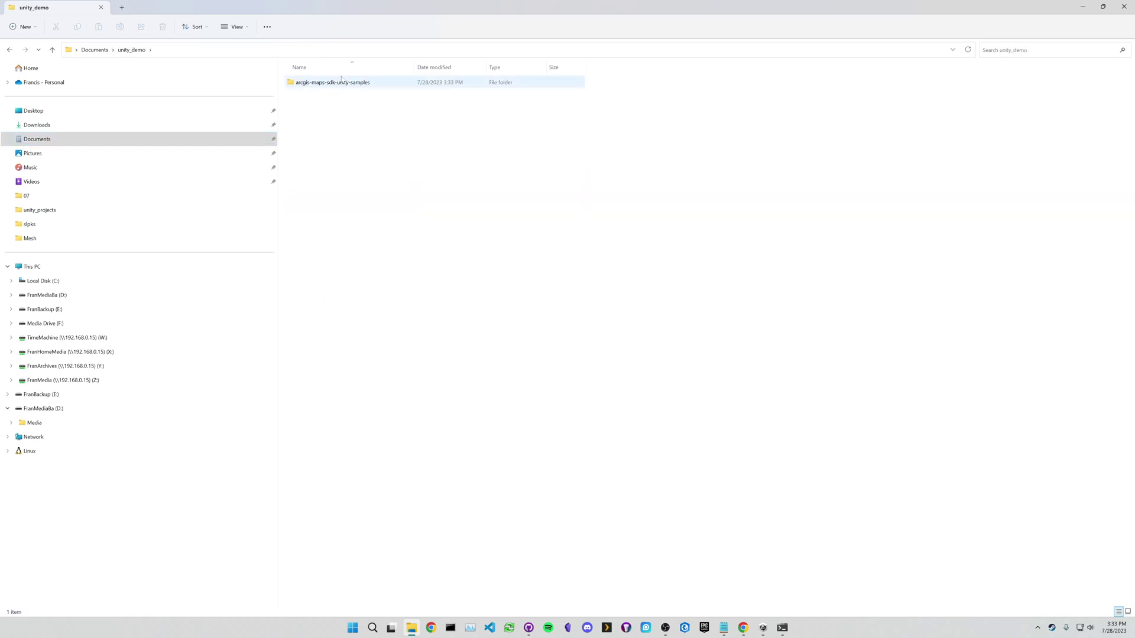
click(782, 627)
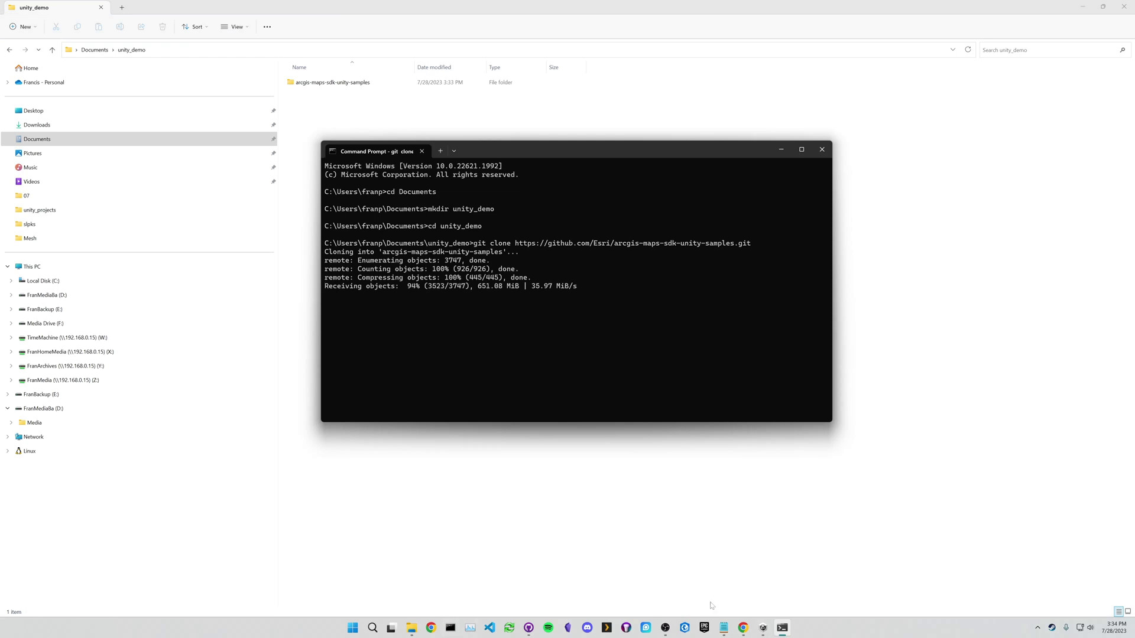
click(743, 628)
- Read the README's clone, Unity download and project-opening steps, then minimize Chrome
scroll(382, 399, down, 1)
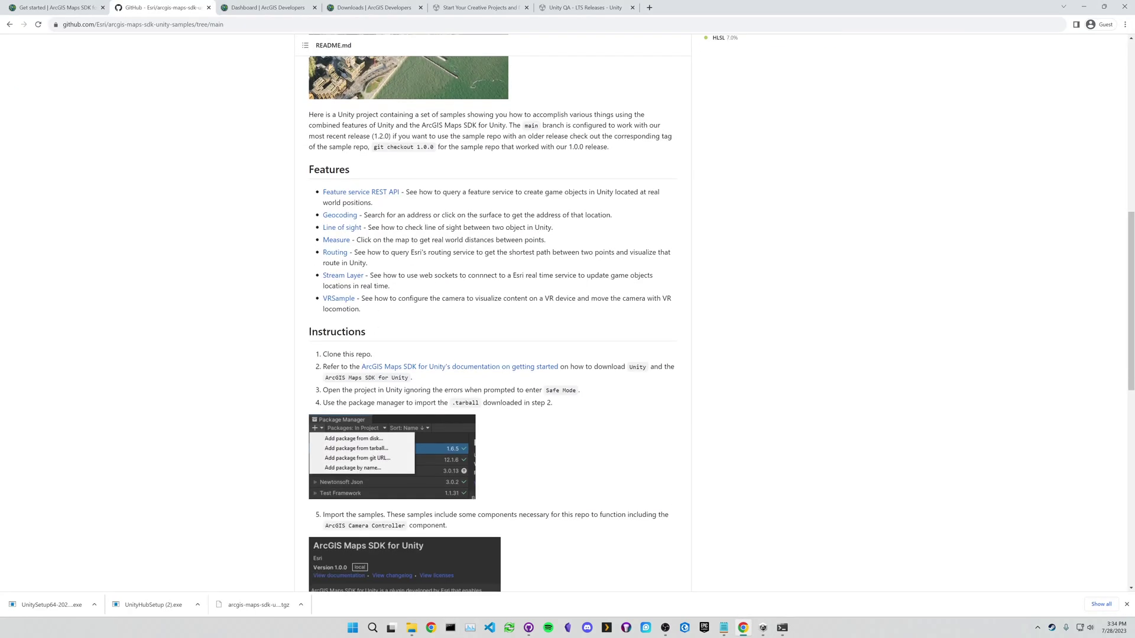
drag(323, 355, 371, 354)
drag(571, 367, 646, 368)
drag(332, 377, 388, 378)
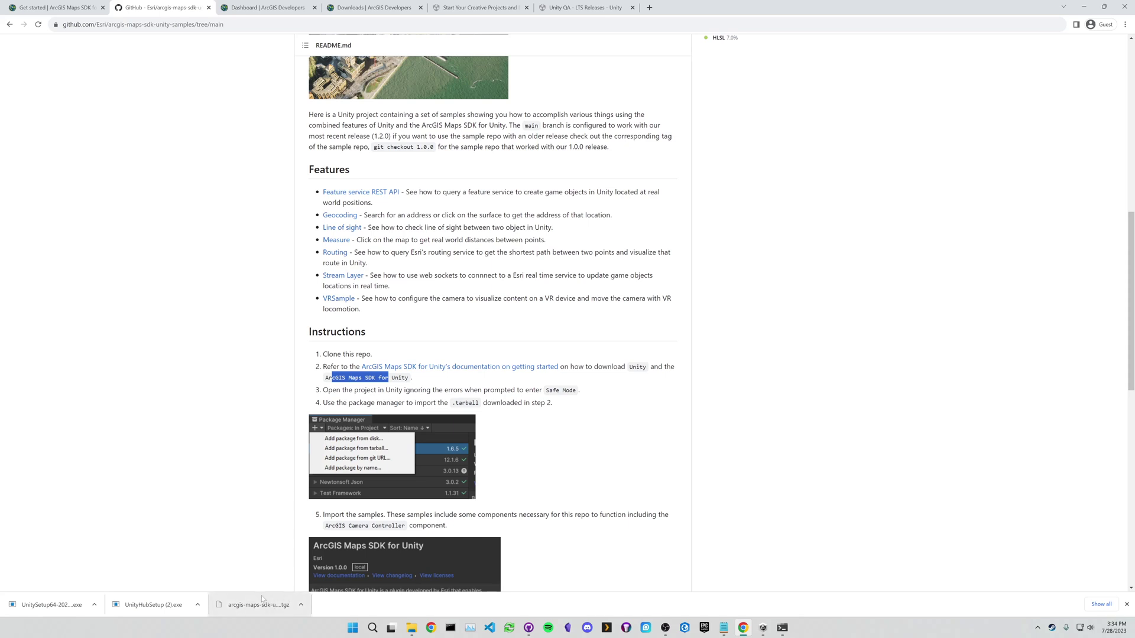
drag(323, 390, 576, 390)
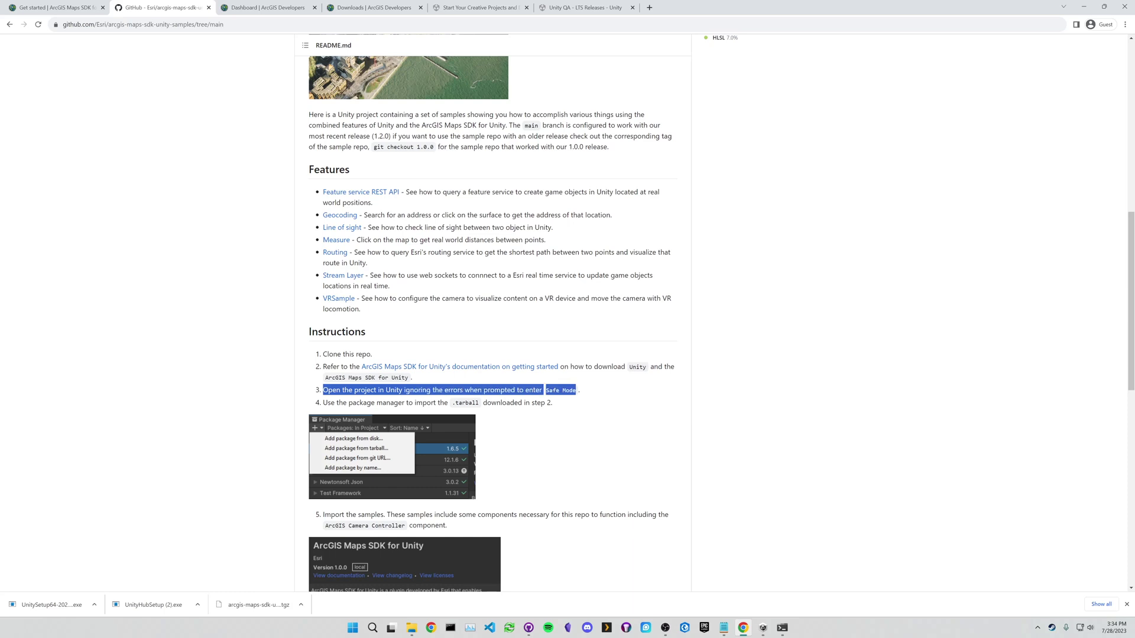
click(576, 390)
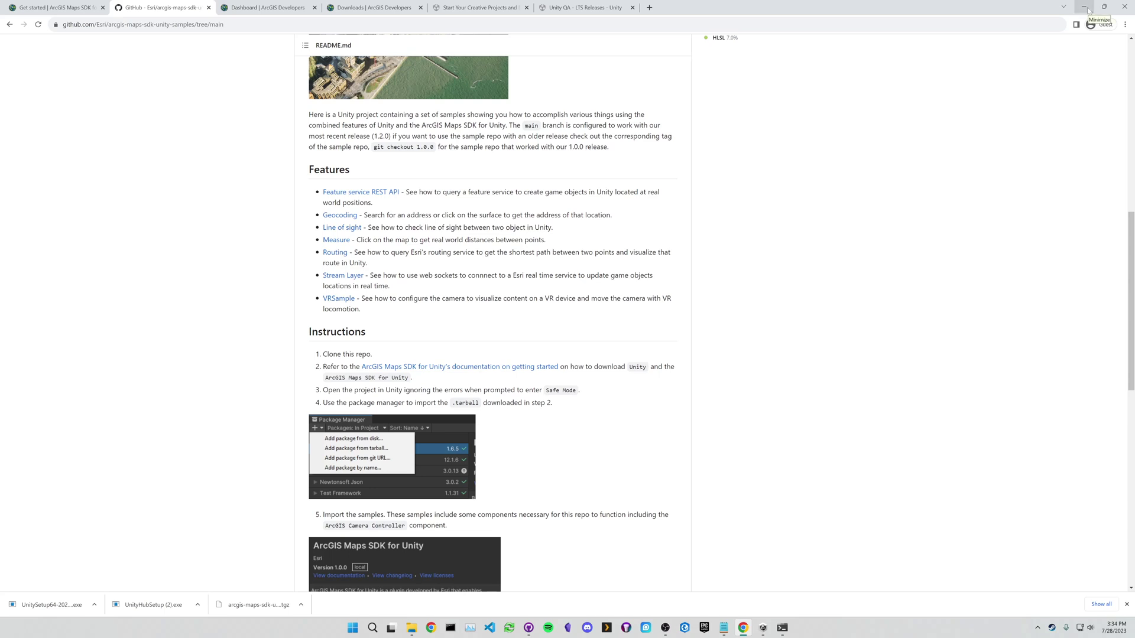
click(1083, 7)
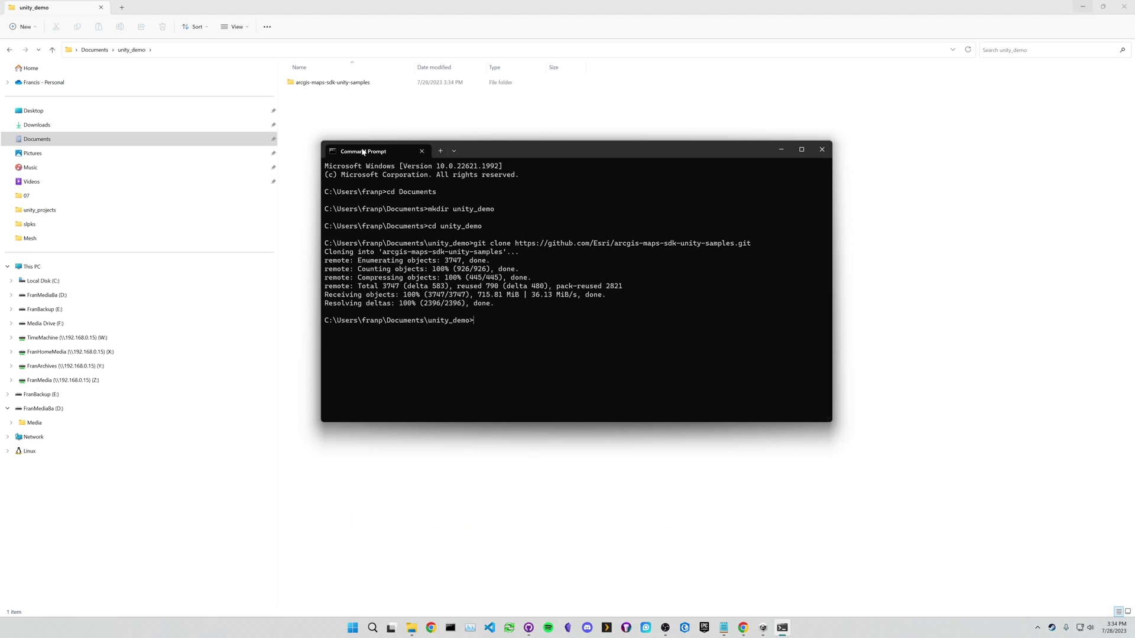
- Browse into arcgis-maps-sdk-unity-samples\samples_project to view Assets, Packages and ProjectSettings
click(334, 109)
click(334, 84)
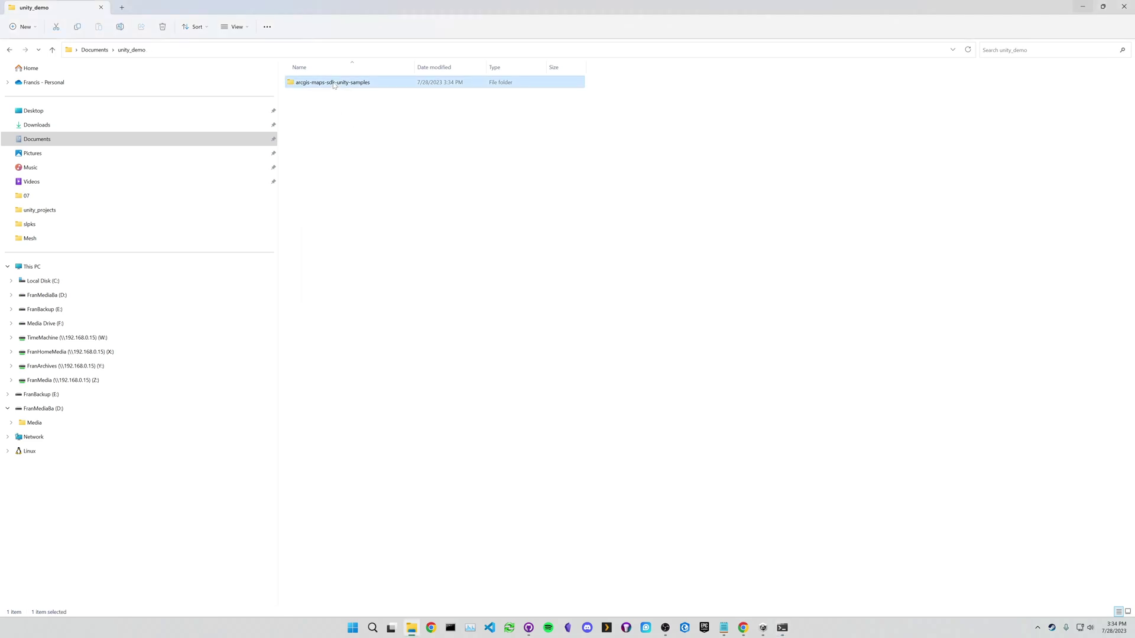
double_click(341, 84)
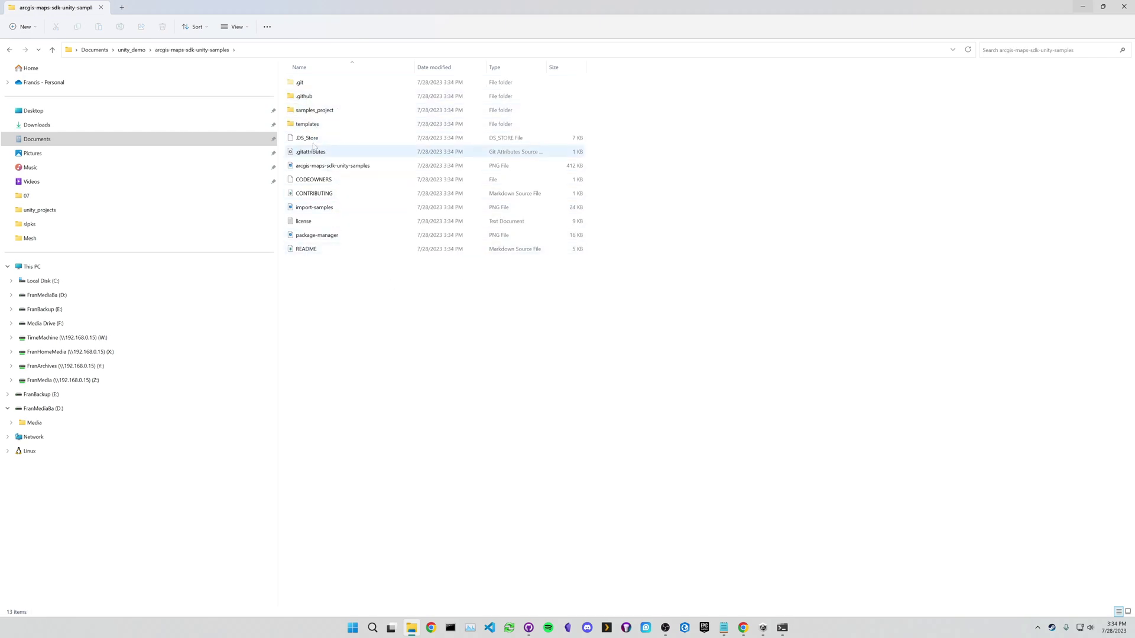
click(318, 114)
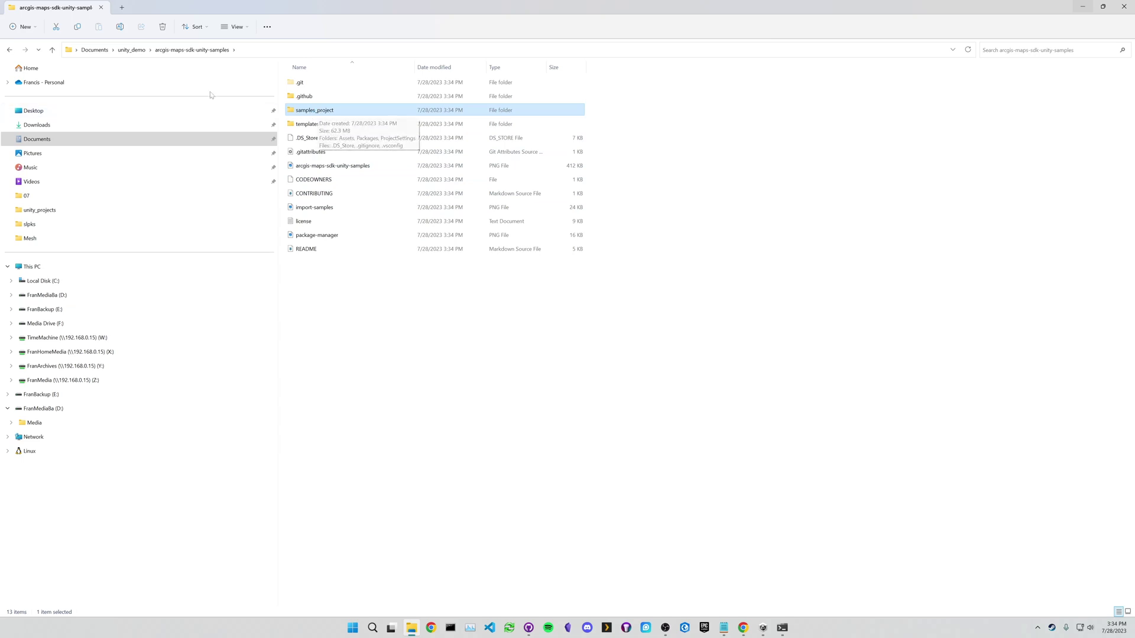
click(131, 49)
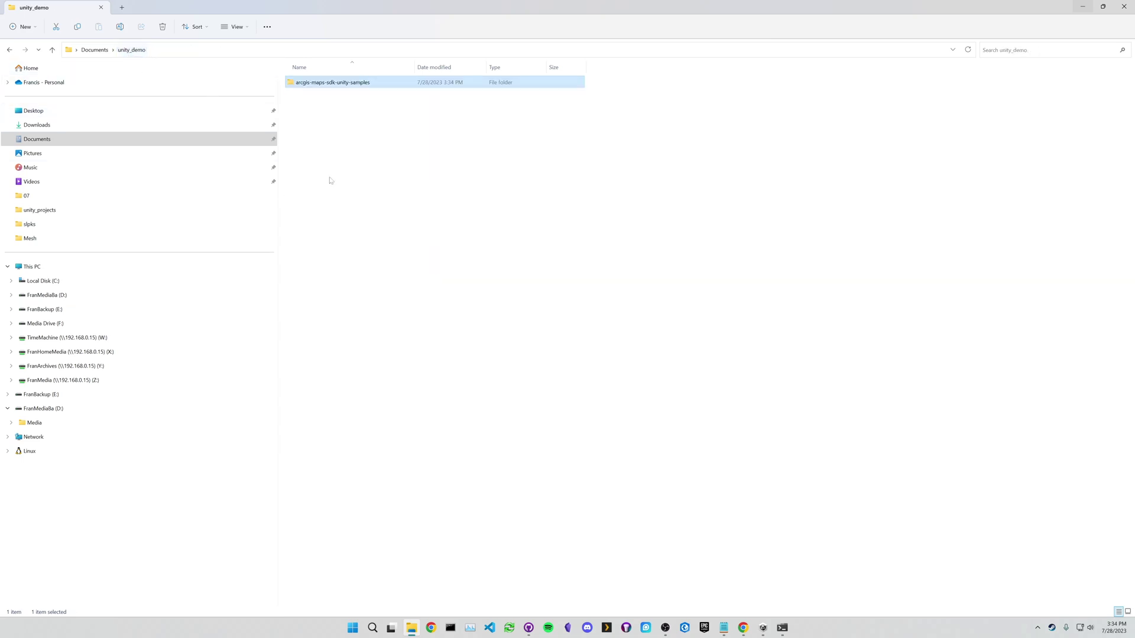
double_click(344, 85)
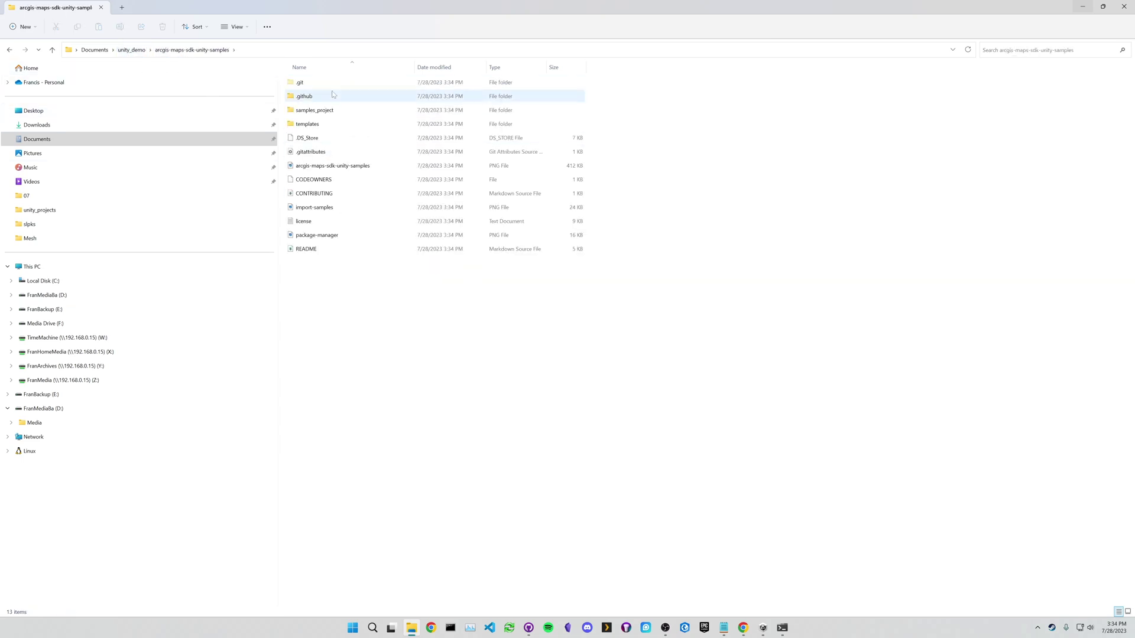
double_click(322, 111)
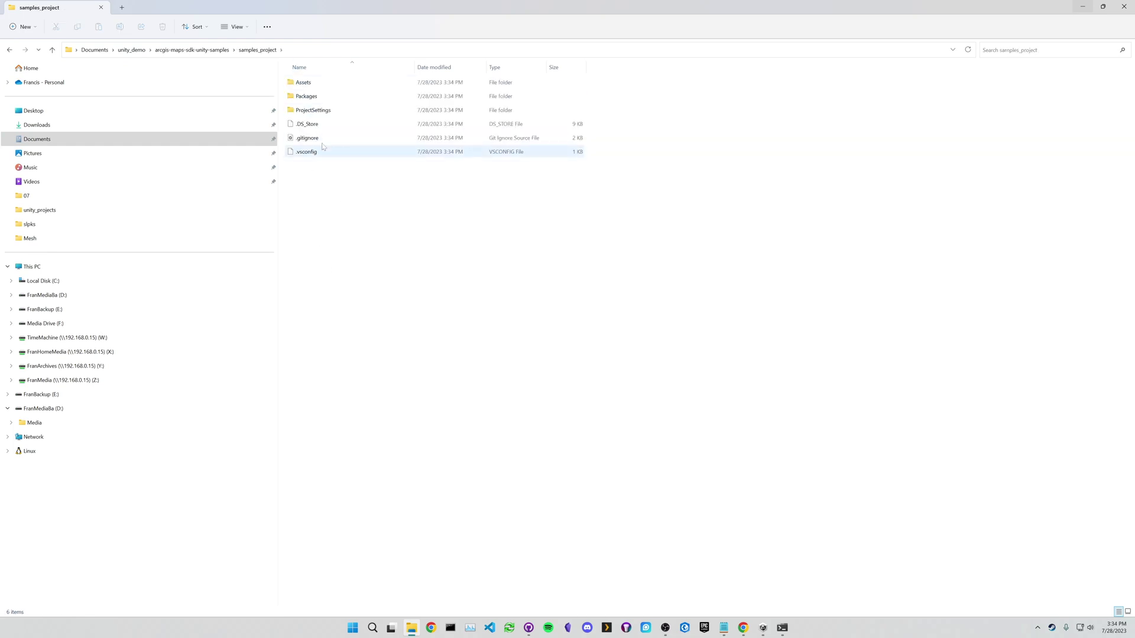
drag(322, 175, 302, 73)
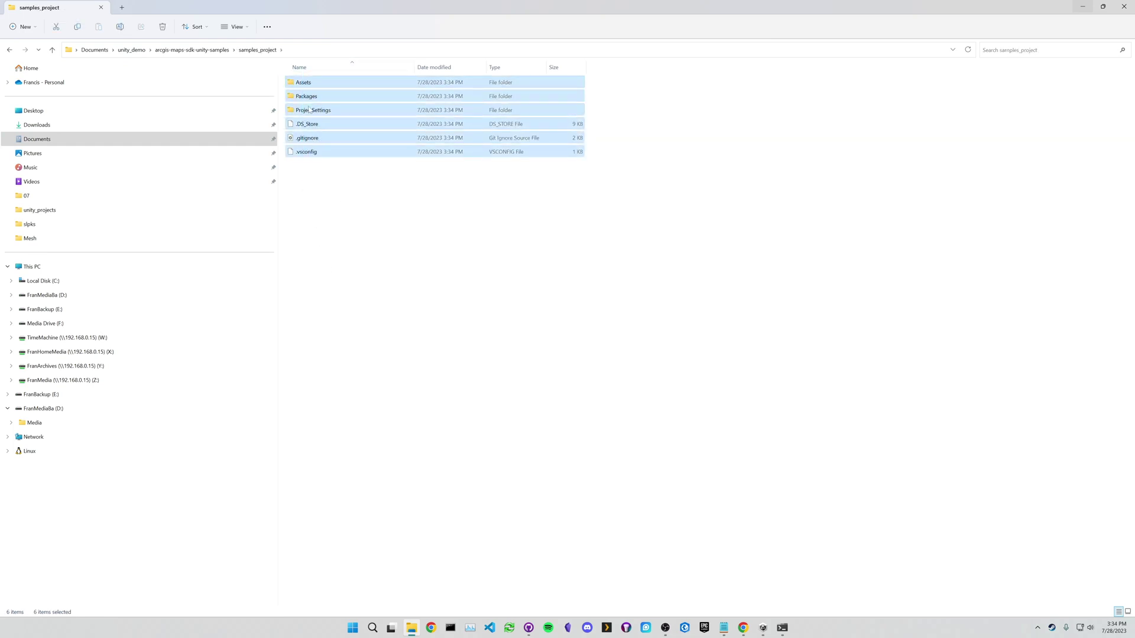
click(339, 214)
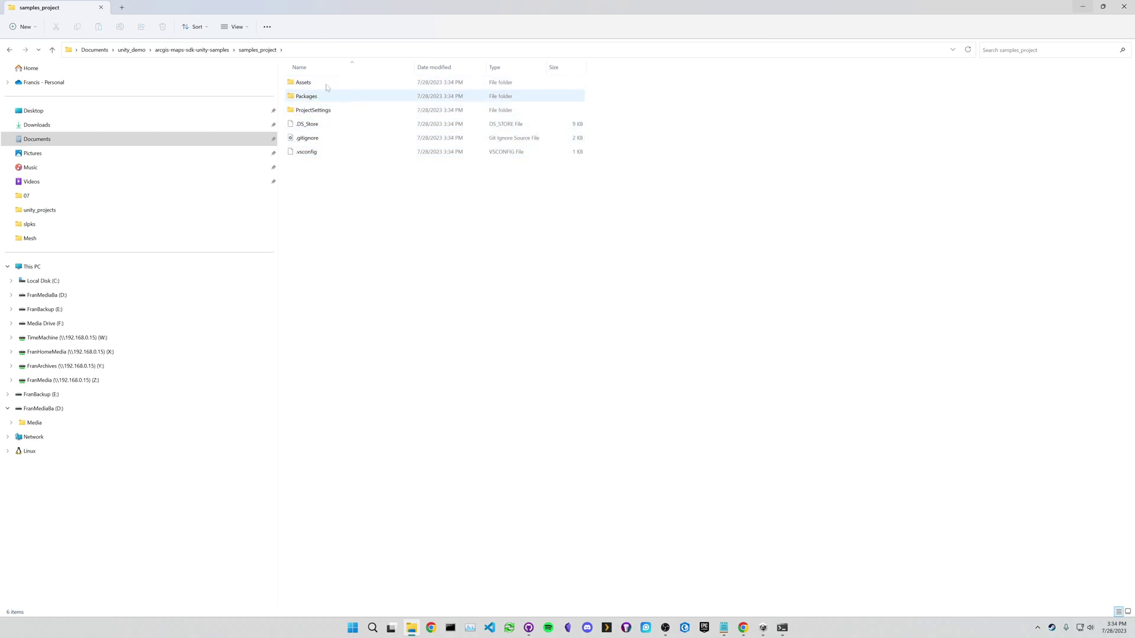
click(762, 629)
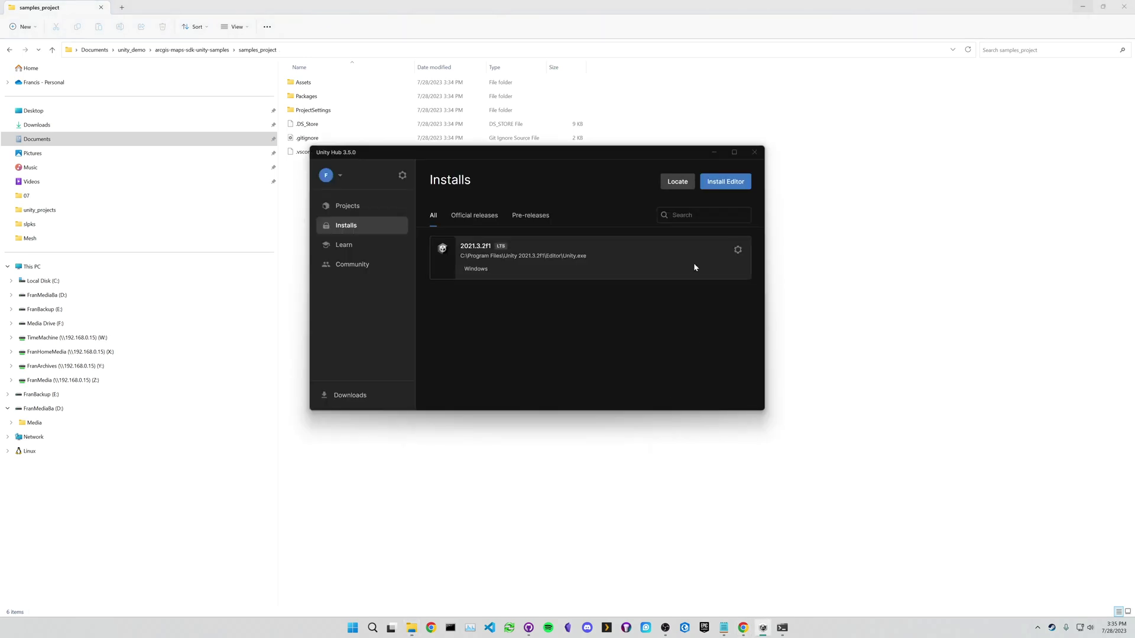
- Add samples_project from Documents/unity_demo/arcgis-maps-sdk-unity-samples to Unity Hub's Projects list
click(355, 208)
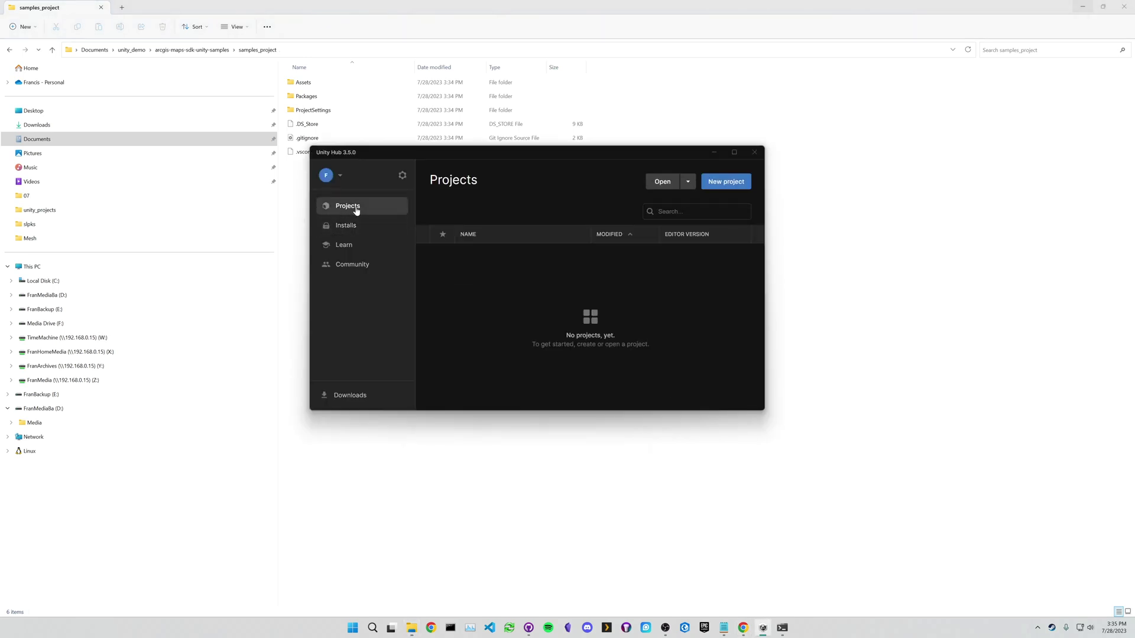
click(687, 182)
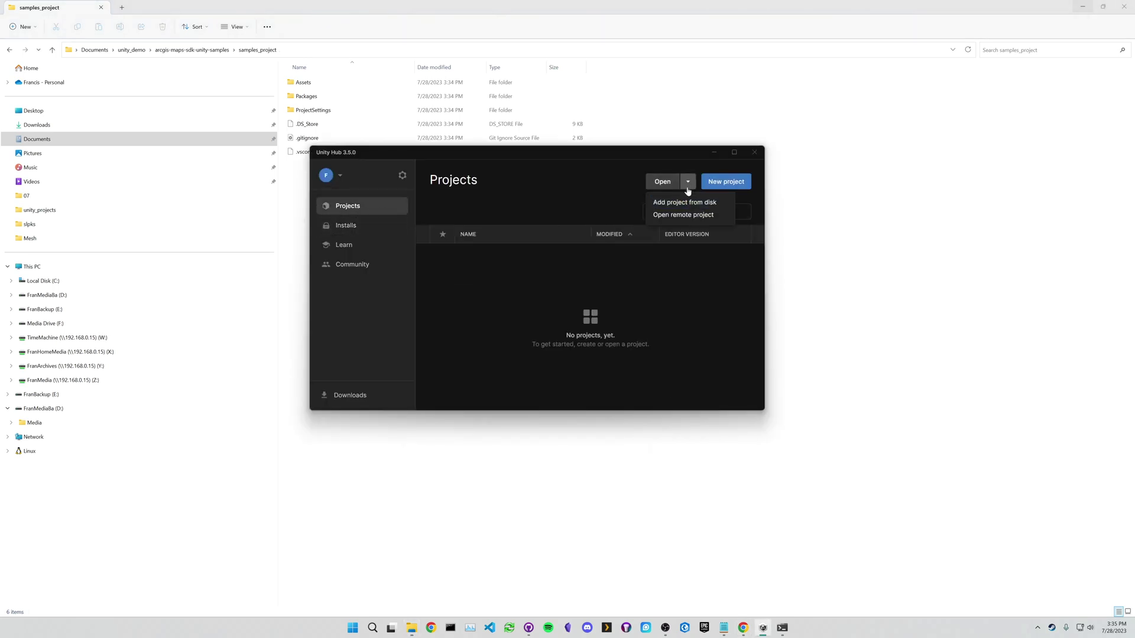
click(709, 203)
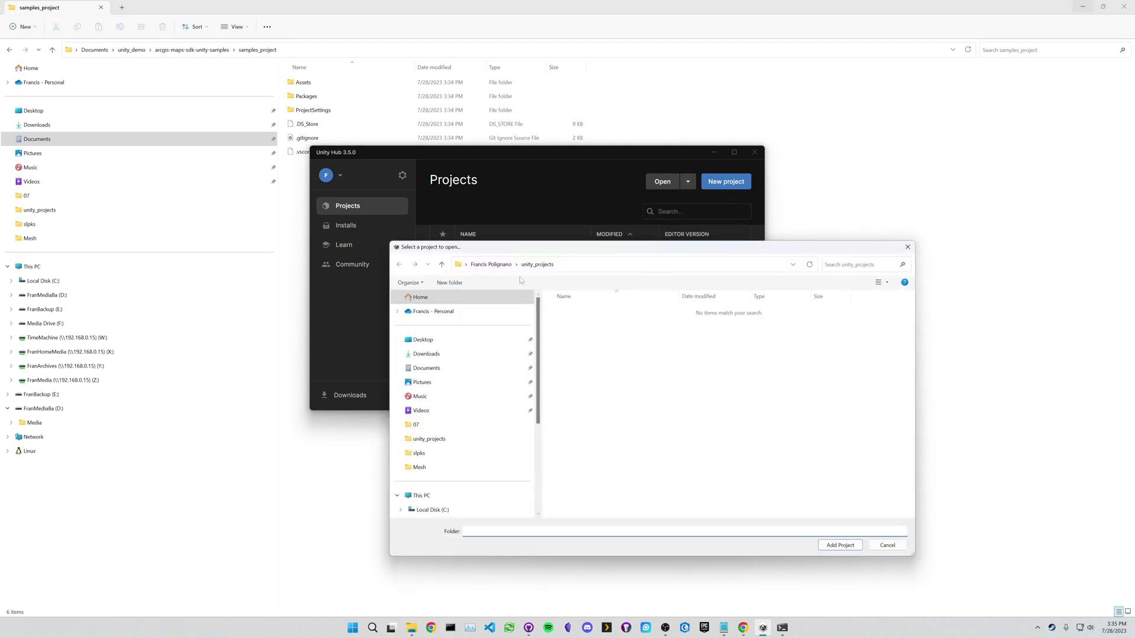
click(426, 368)
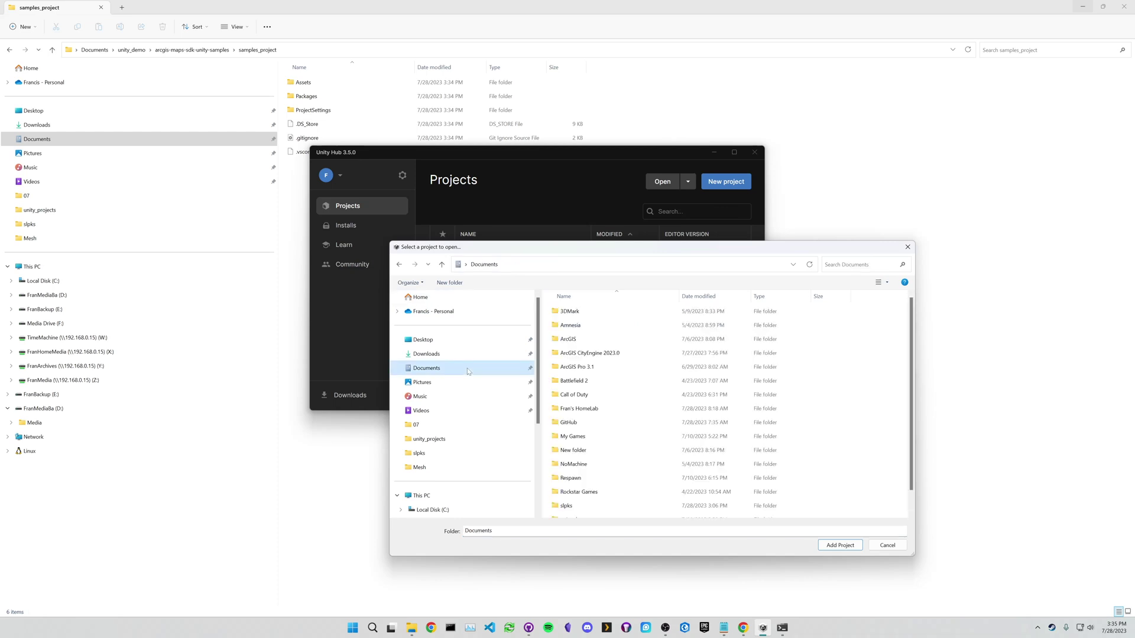
scroll(615, 401, down, 1)
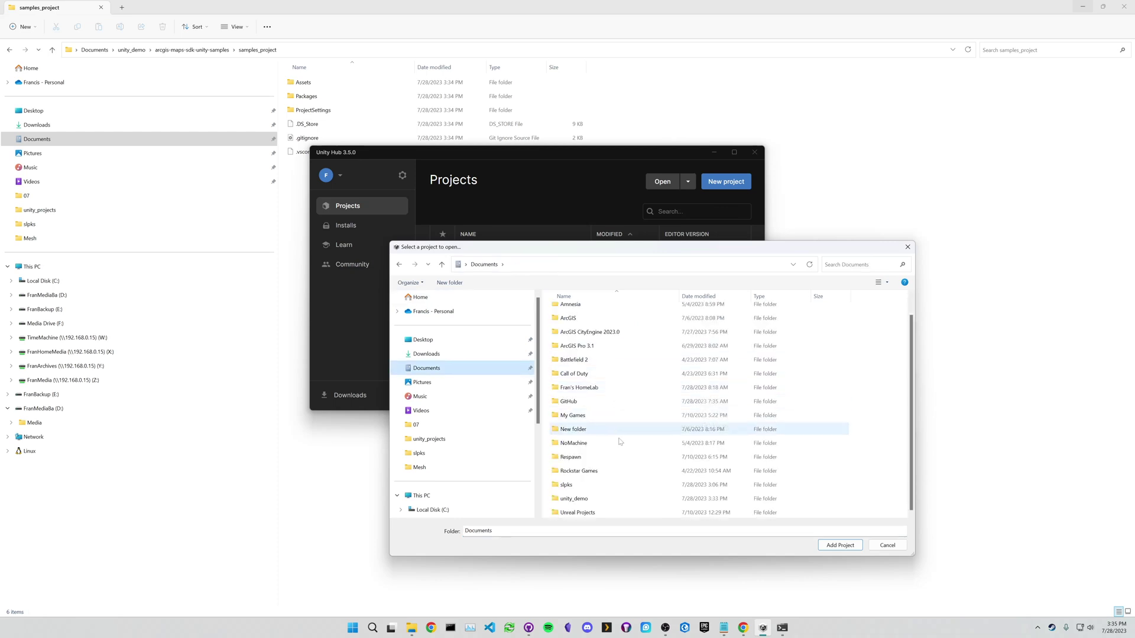
double_click(603, 500)
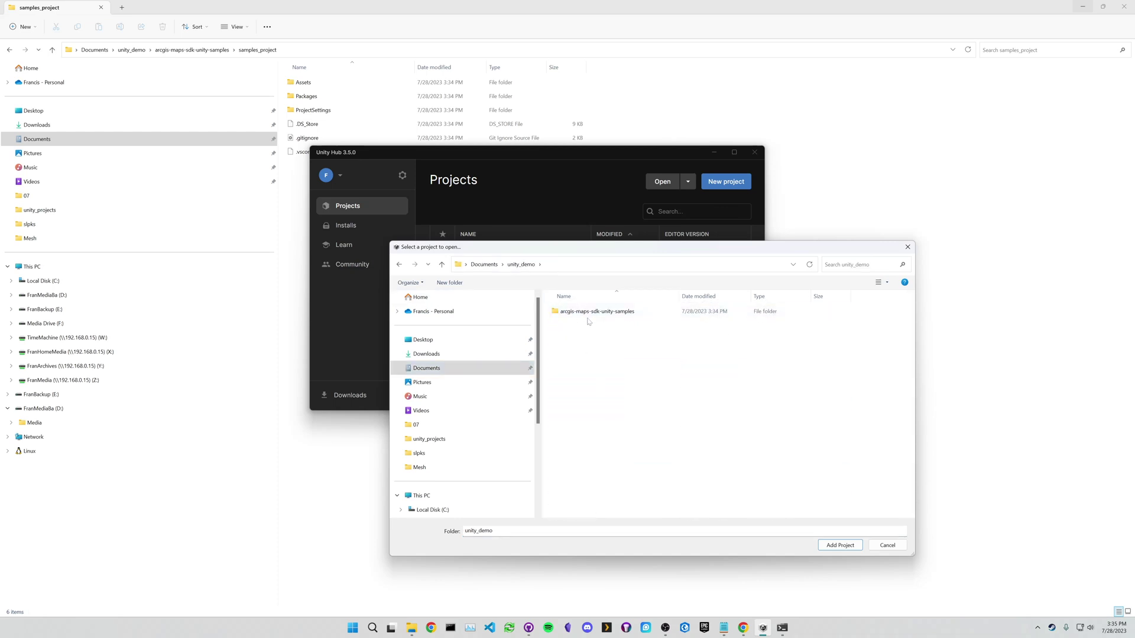
click(625, 317)
double_click(597, 313)
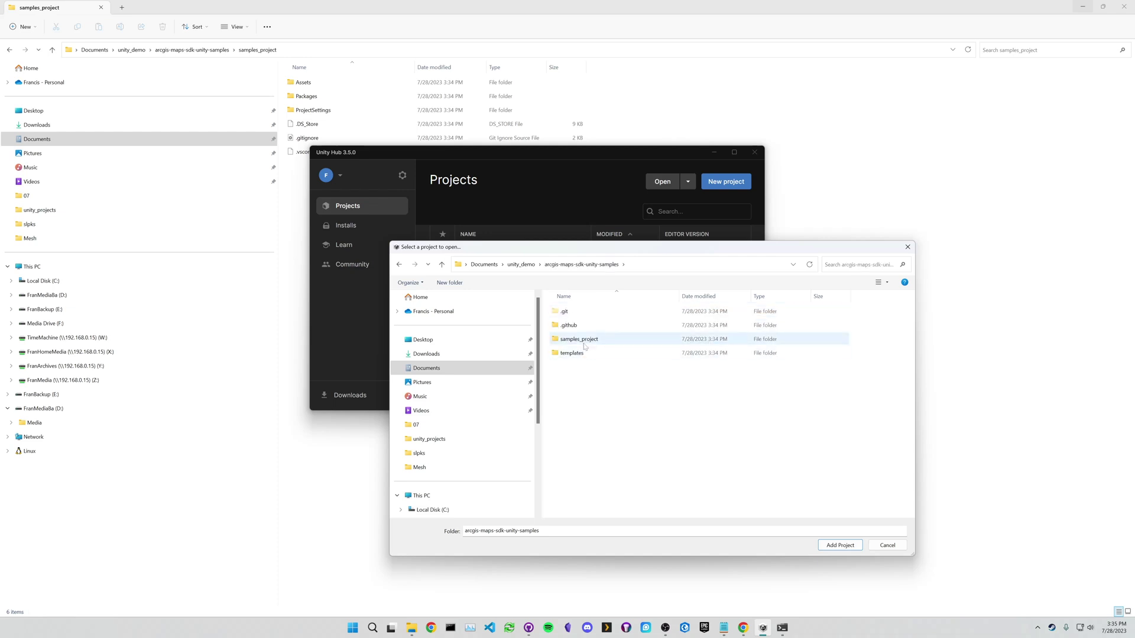
click(585, 342)
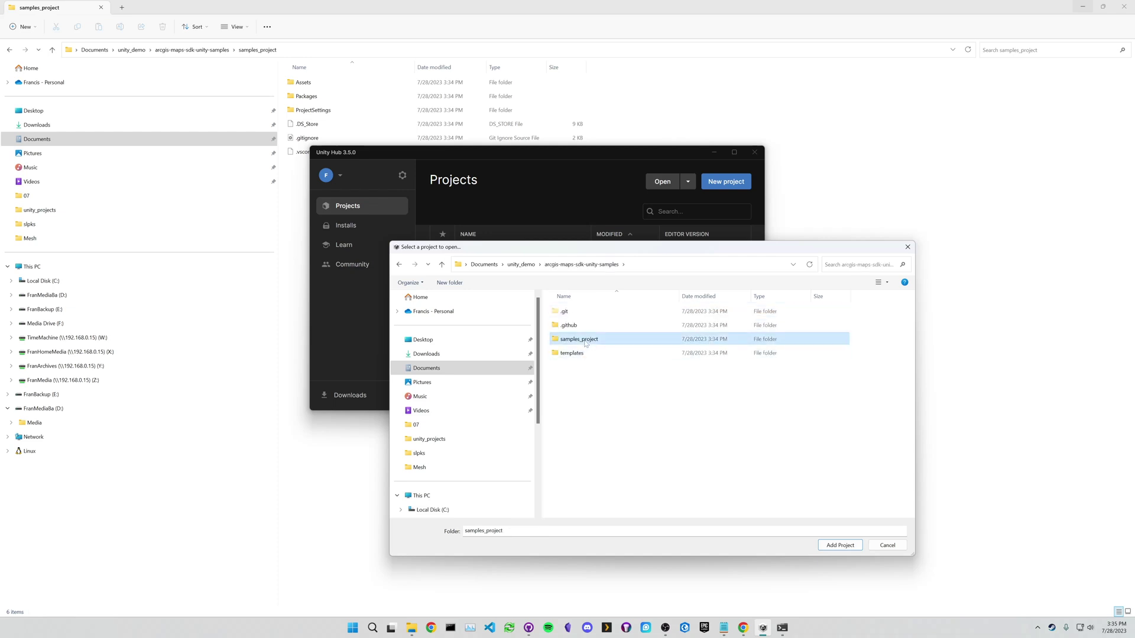
click(834, 546)
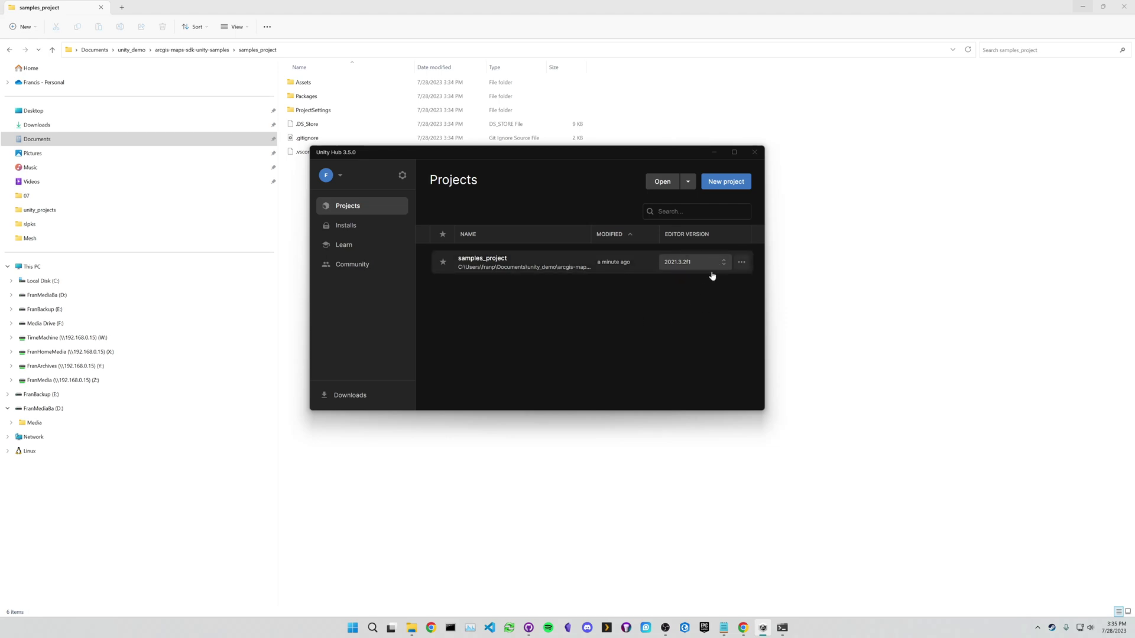
click(558, 268)
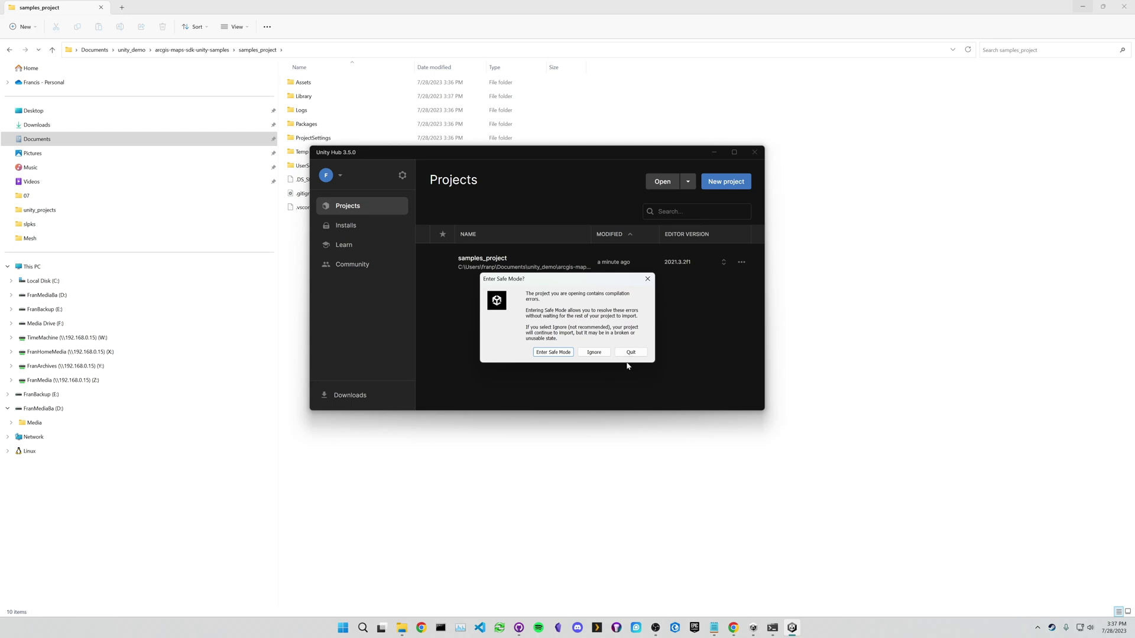
- Ignore safe mode so samples_project opens in Unity 2021.3.2f1, then maximize the editor
click(598, 354)
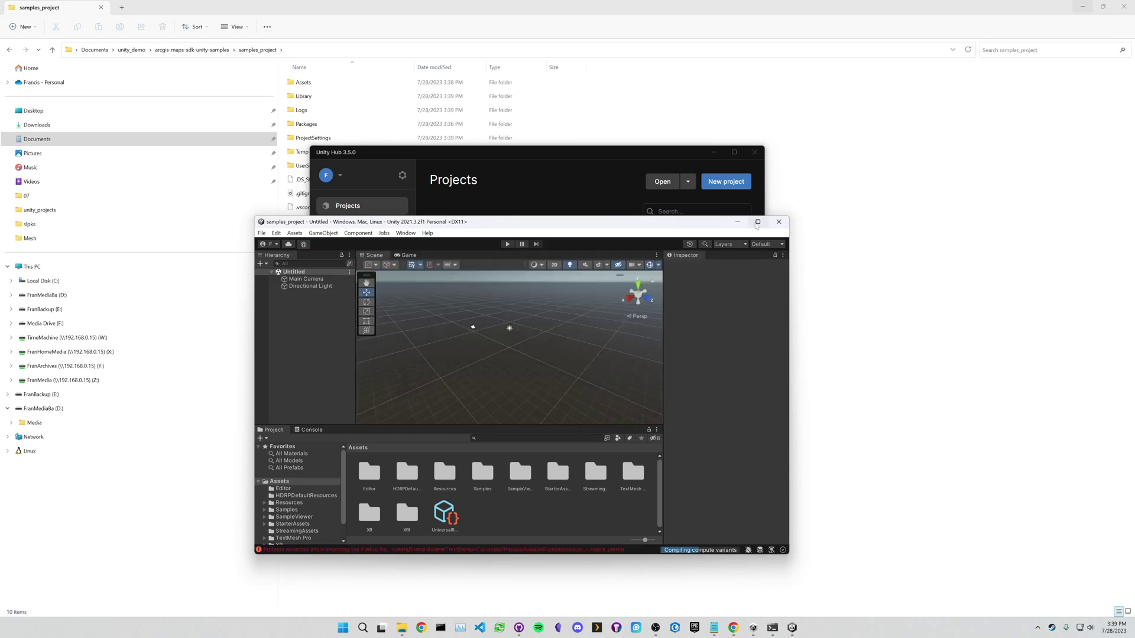
click(757, 223)
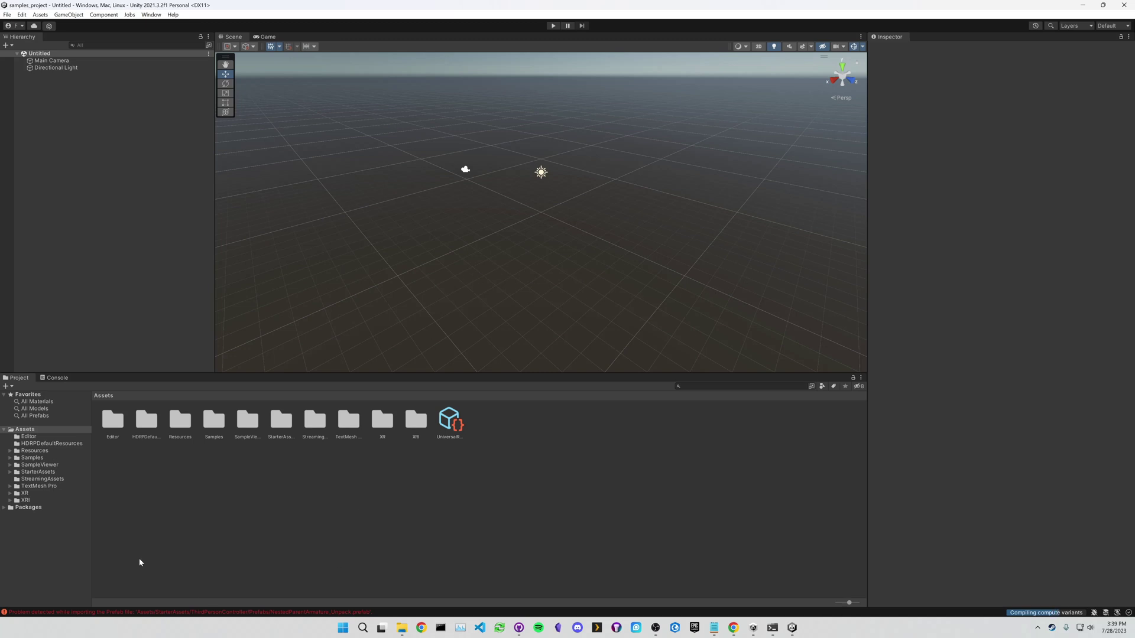
- Review the missing ArcGIS type errors in the Console and open the Package Manager
click(45, 379)
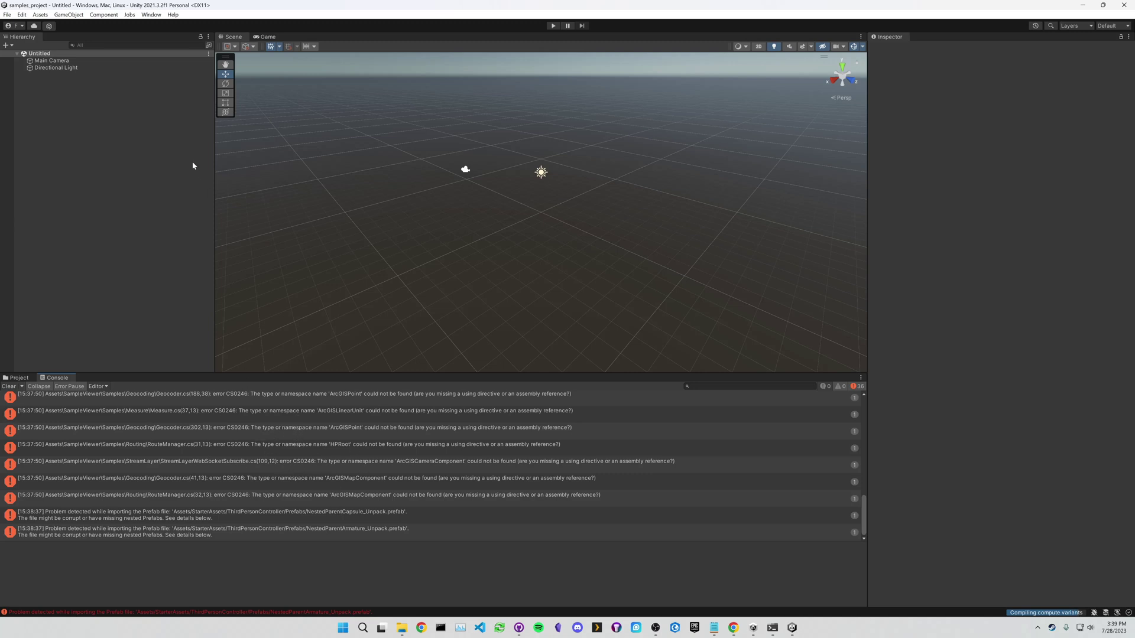
click(146, 15)
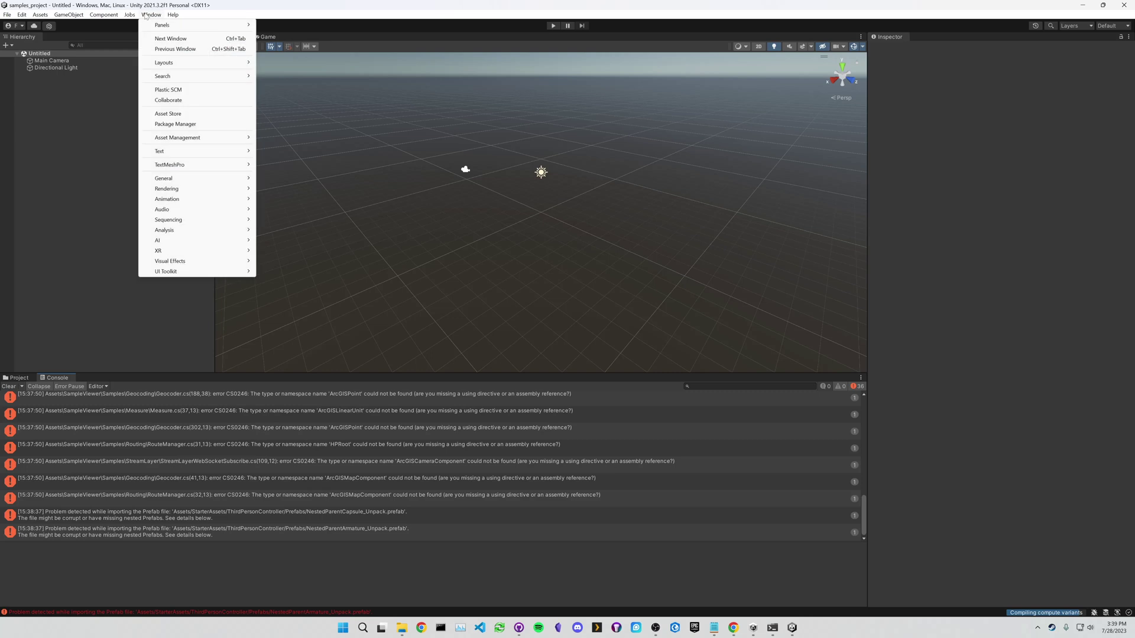
click(178, 124)
- Install ArcGIS Maps SDK for Unity 1.2.0 from the Downloads tarball and expand its samples
click(201, 134)
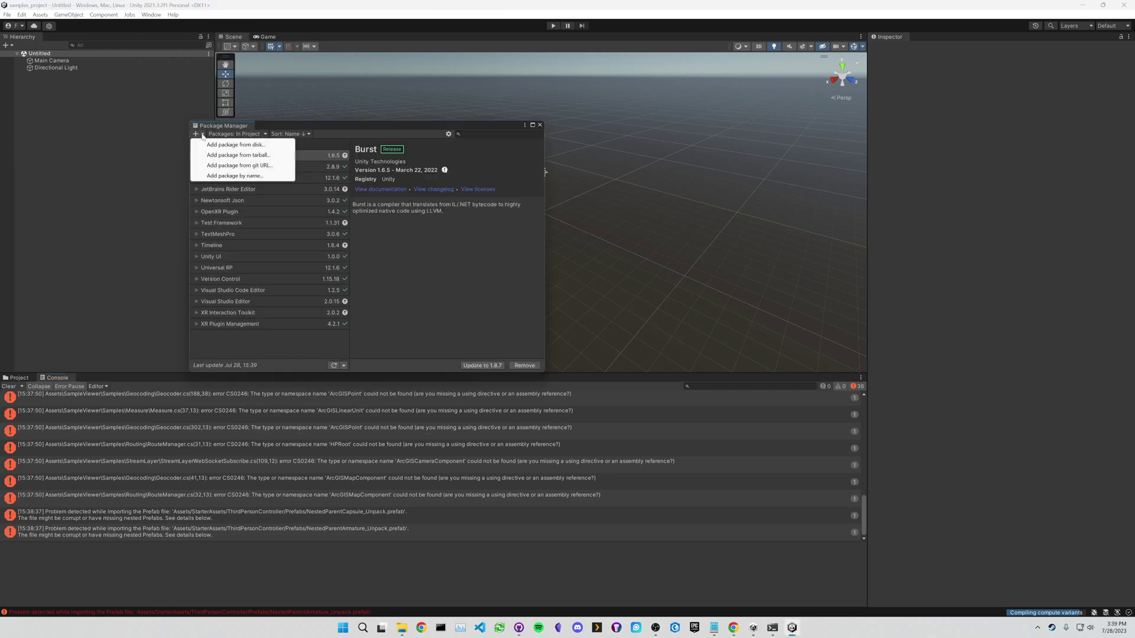
click(224, 156)
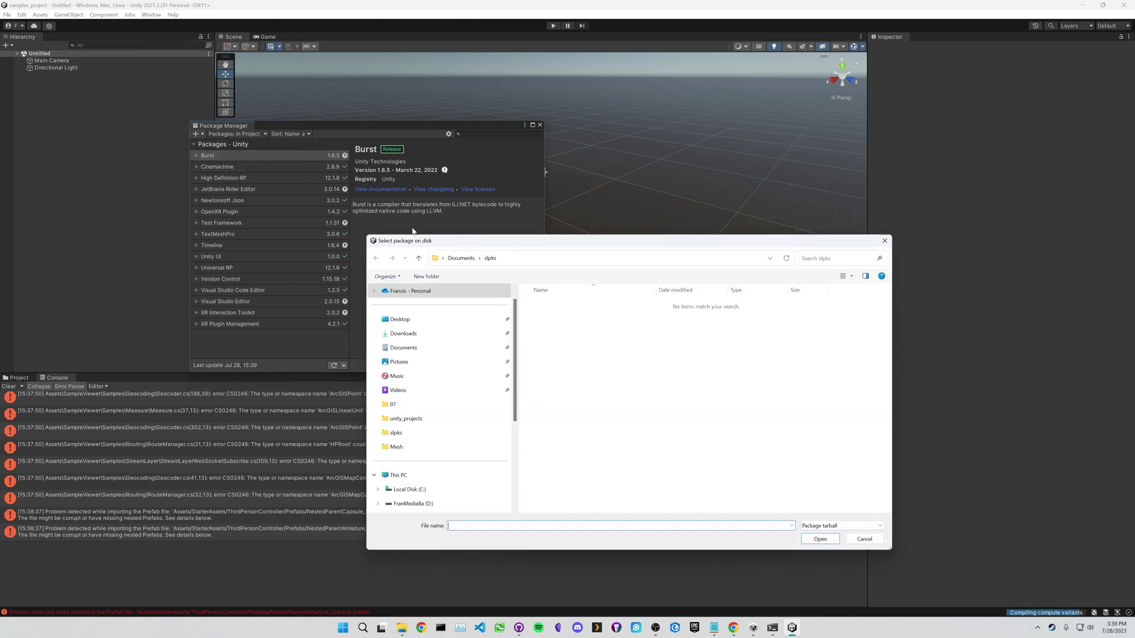
click(420, 334)
click(598, 316)
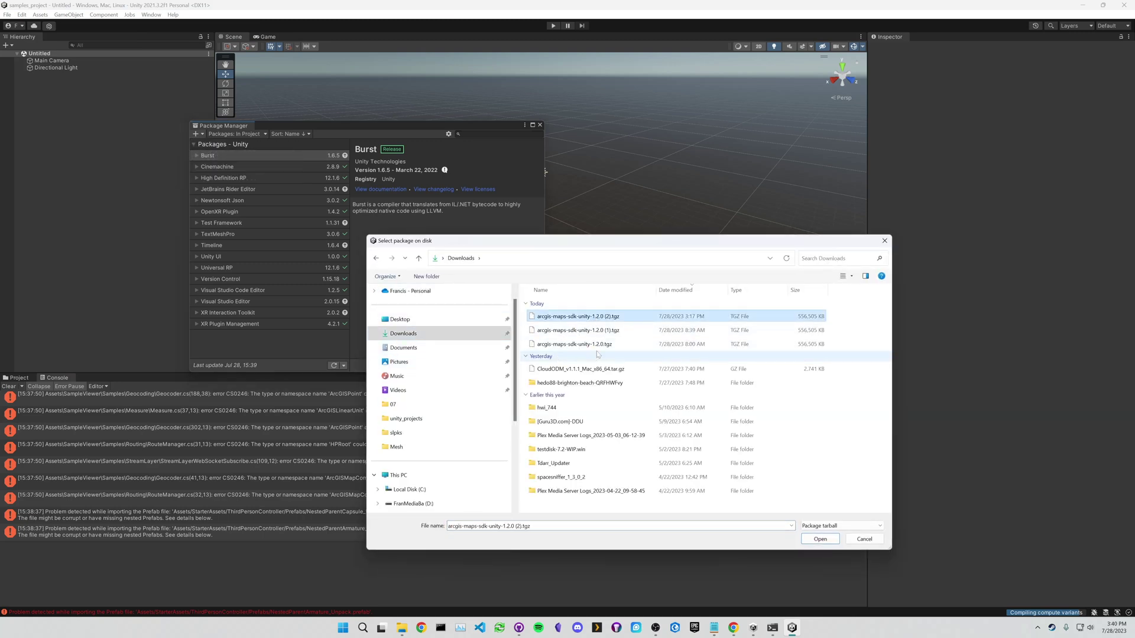
click(819, 539)
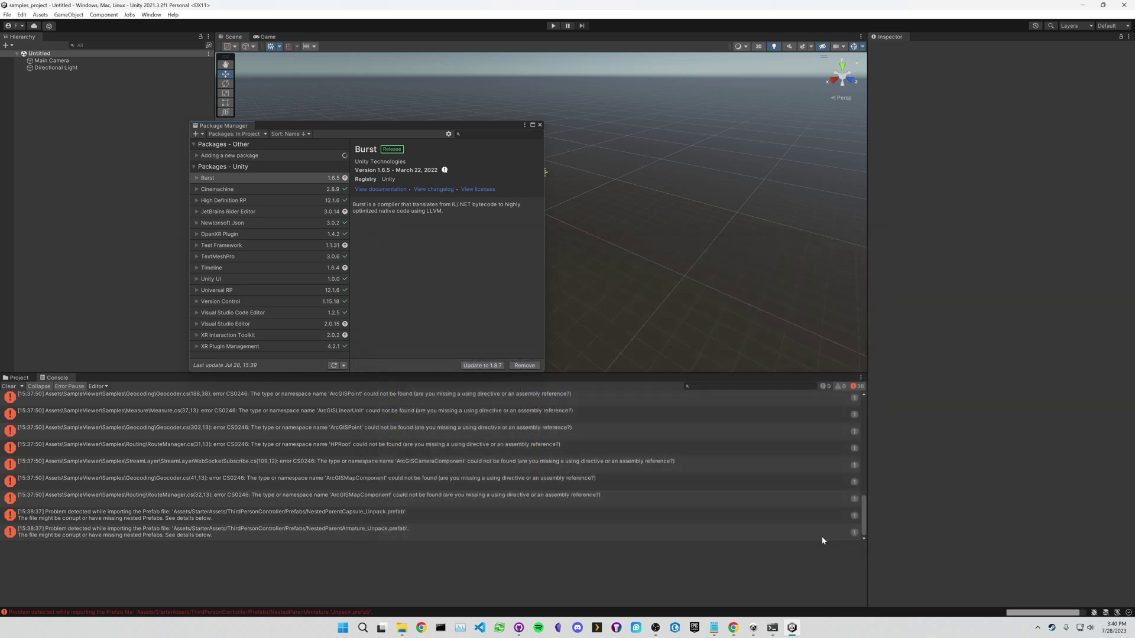
click(197, 156)
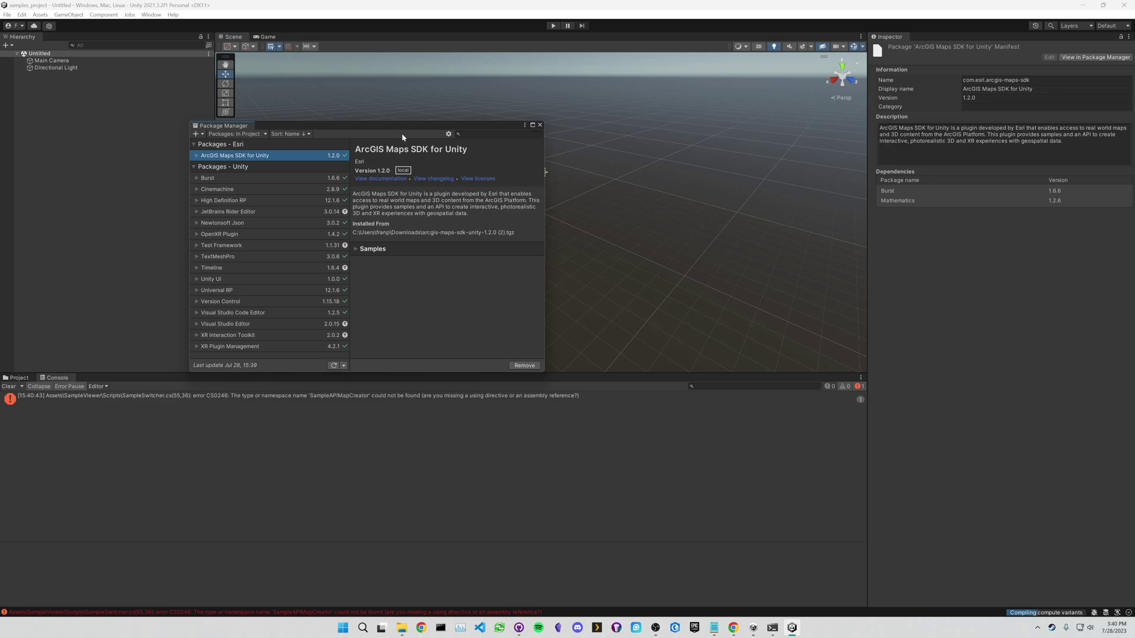
click(360, 251)
- Import All Samples, dismiss the Burst update notice, close Package Manager and quit Unity
click(409, 264)
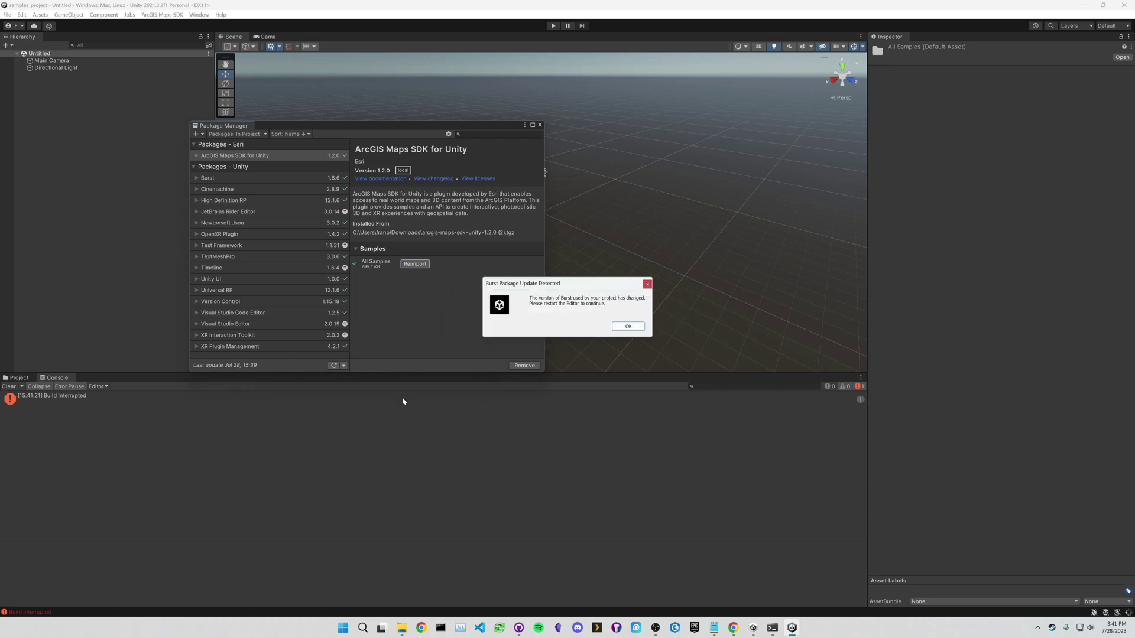
click(627, 325)
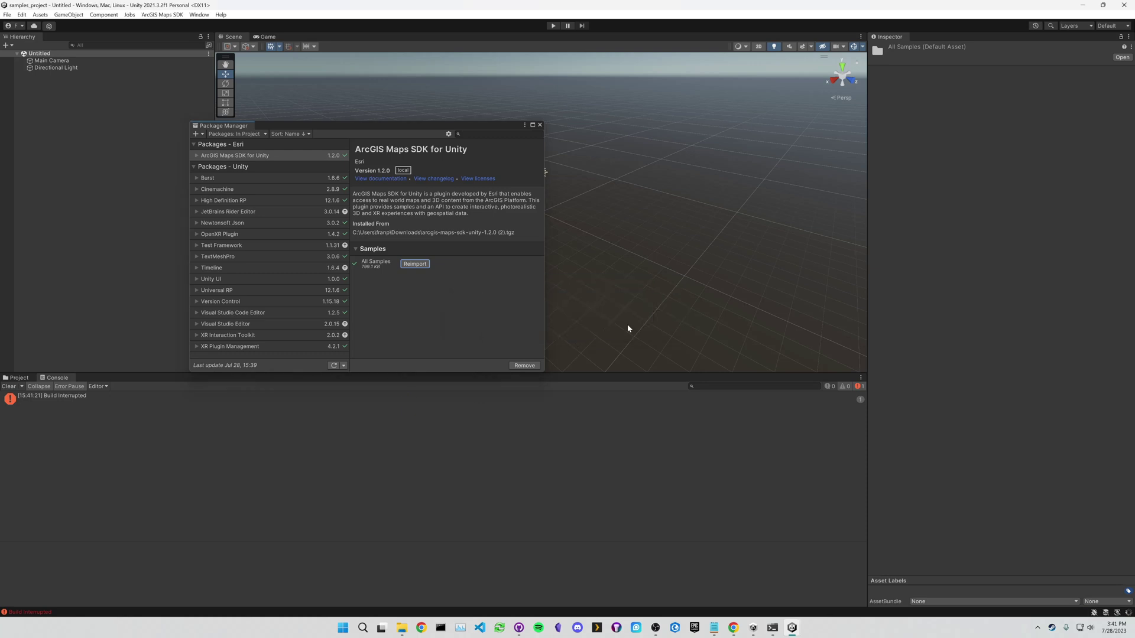
click(540, 126)
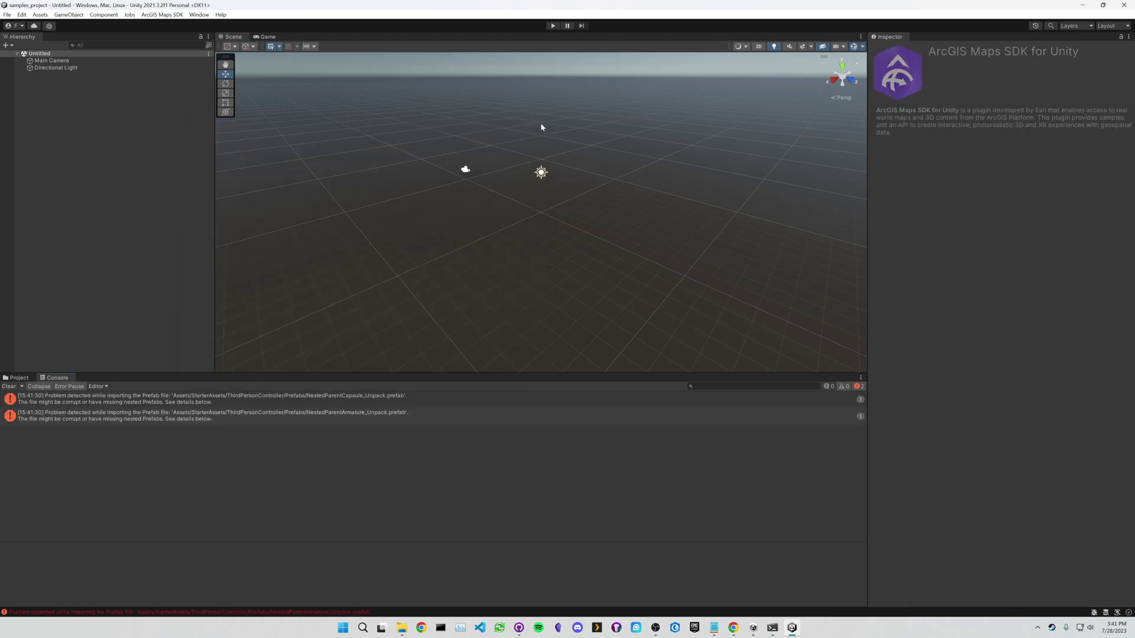
click(1124, 5)
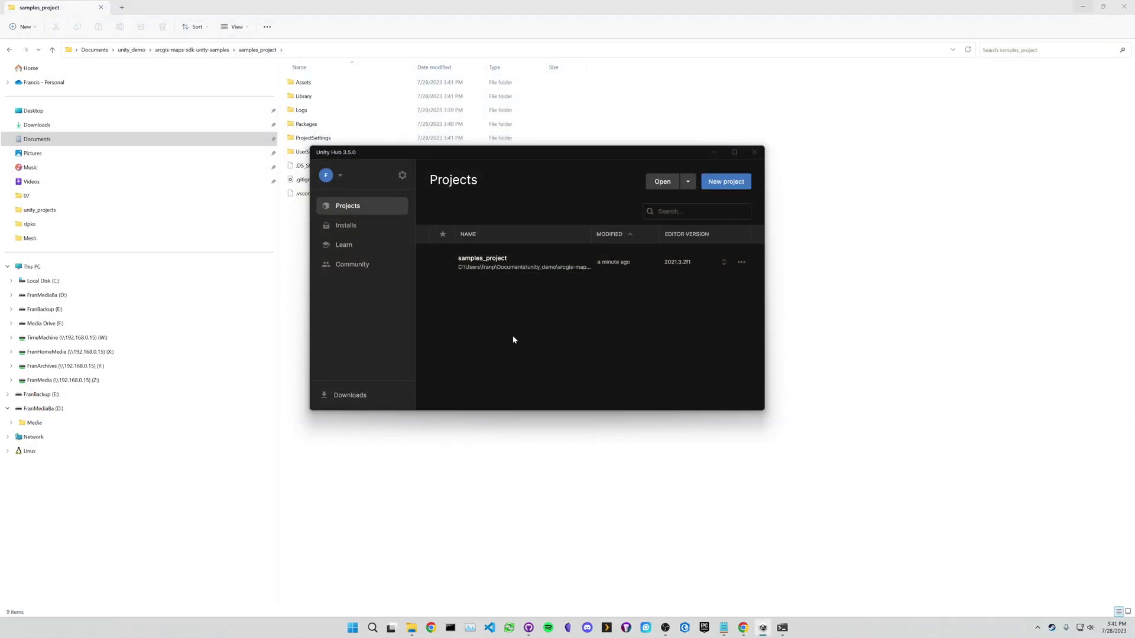
- Reopen samples_project, check the ArcGIS Maps SDK menu, and widen the Project folder tree
click(498, 267)
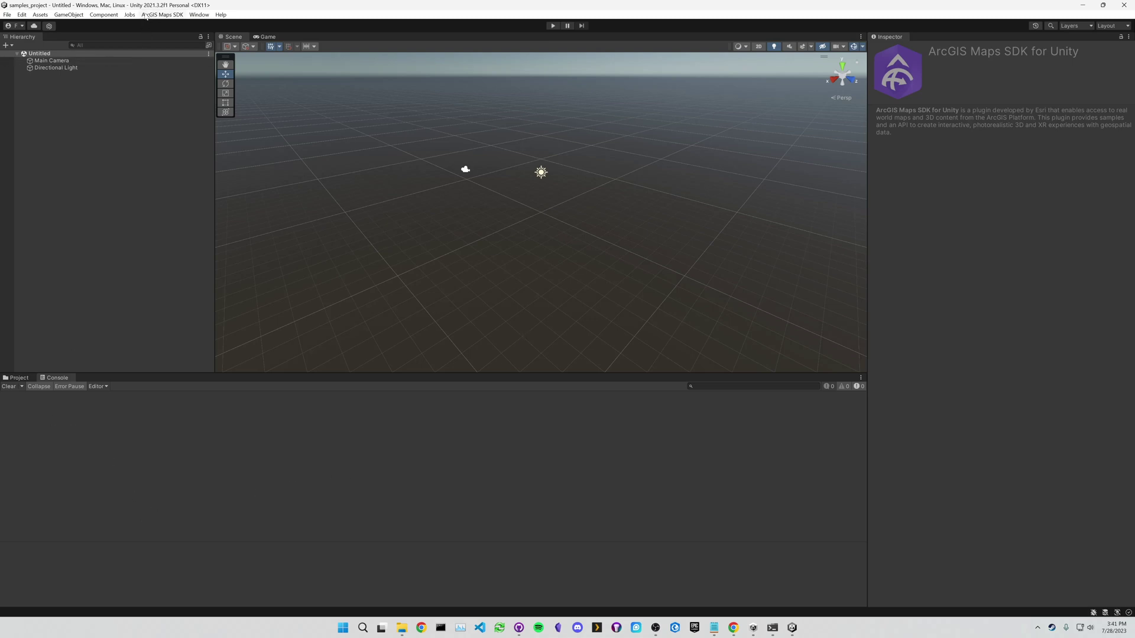
click(162, 14)
click(162, 14)
click(163, 14)
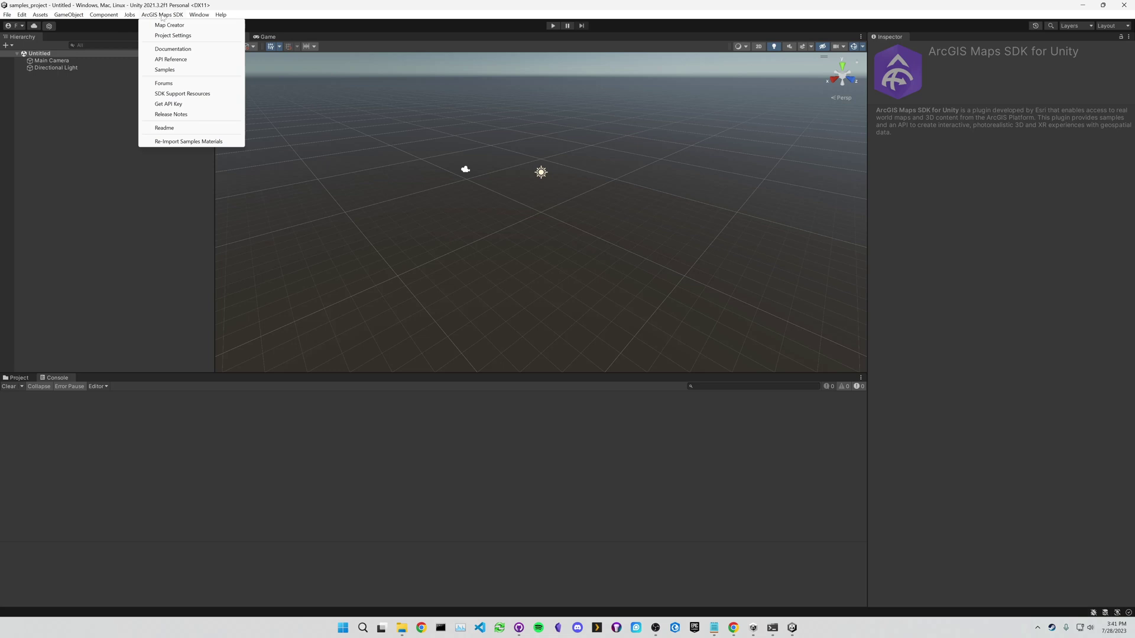
click(176, 16)
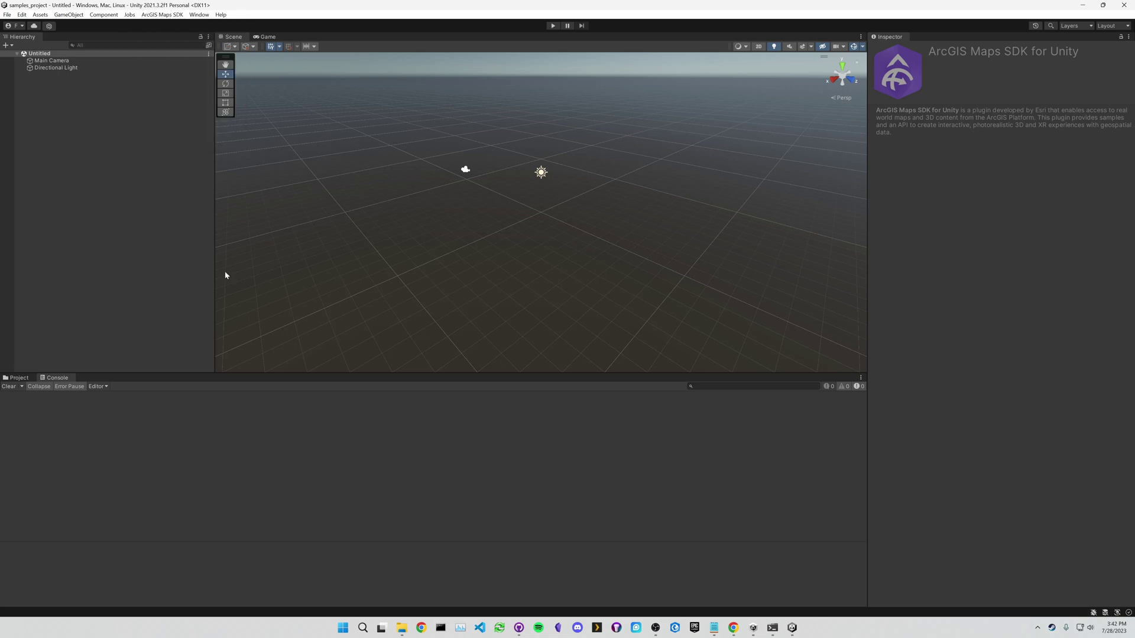
click(22, 378)
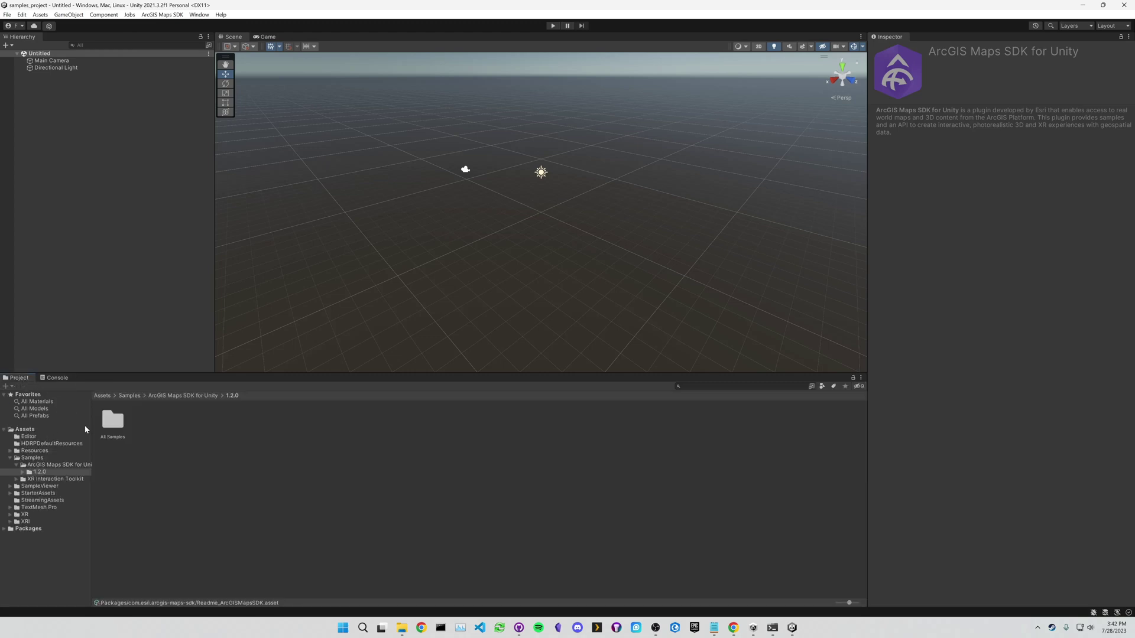
drag(92, 424, 133, 423)
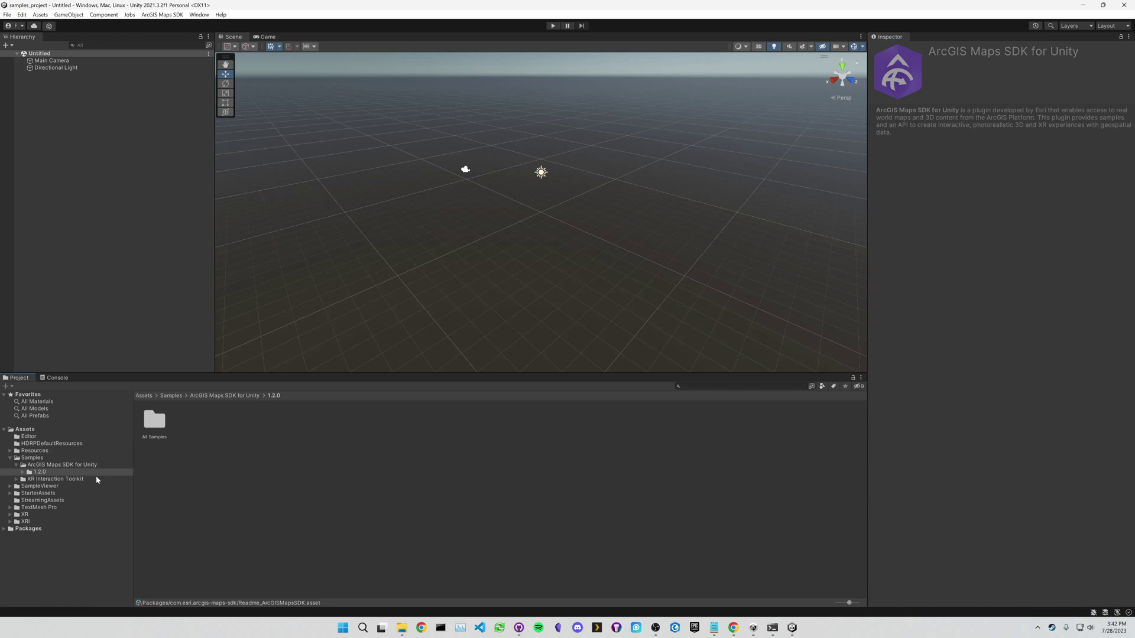
- Read README step 6 about SampleViewer opening by default, then return to Unity
click(732, 627)
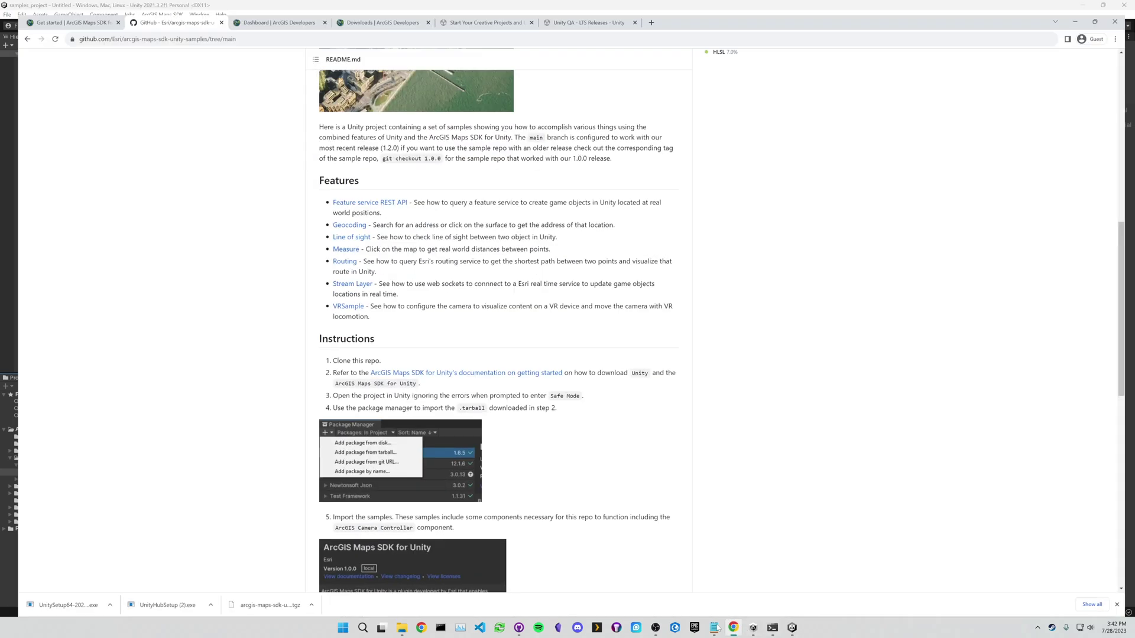
scroll(393, 457, down, 2)
scroll(393, 456, down, 4)
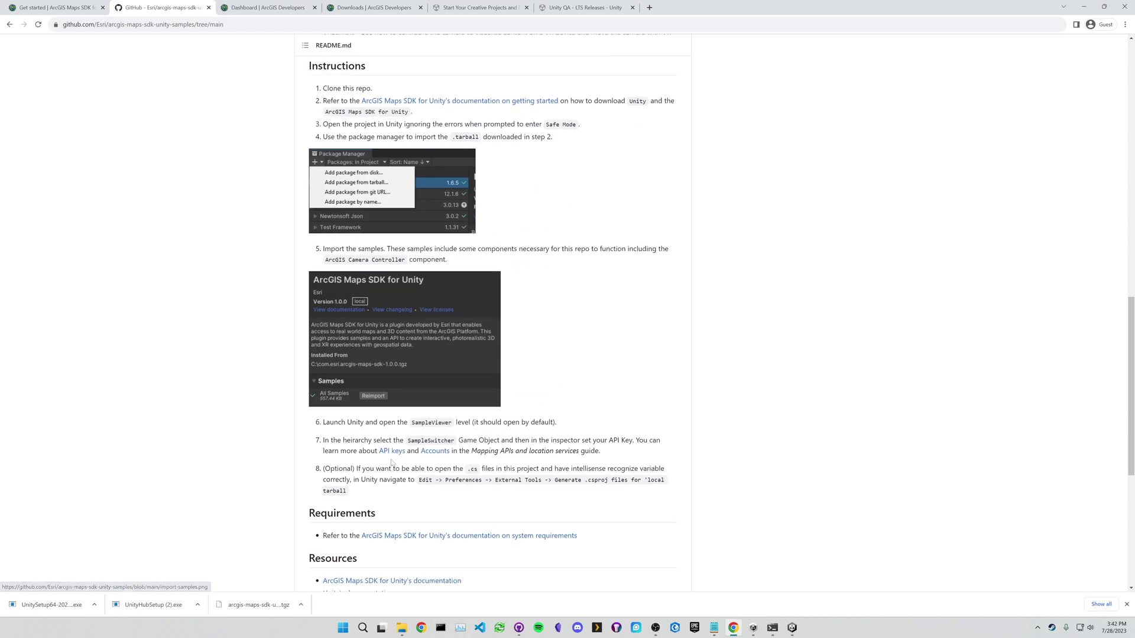
drag(457, 422, 390, 422)
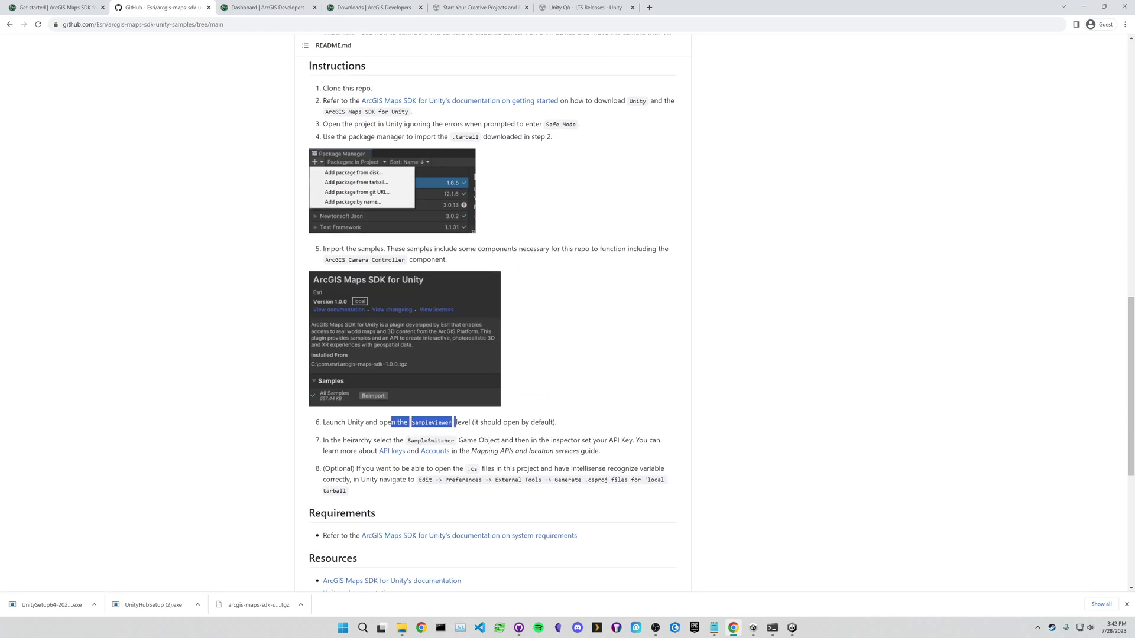
drag(512, 422, 475, 421)
click(476, 422)
drag(562, 422, 468, 422)
click(560, 426)
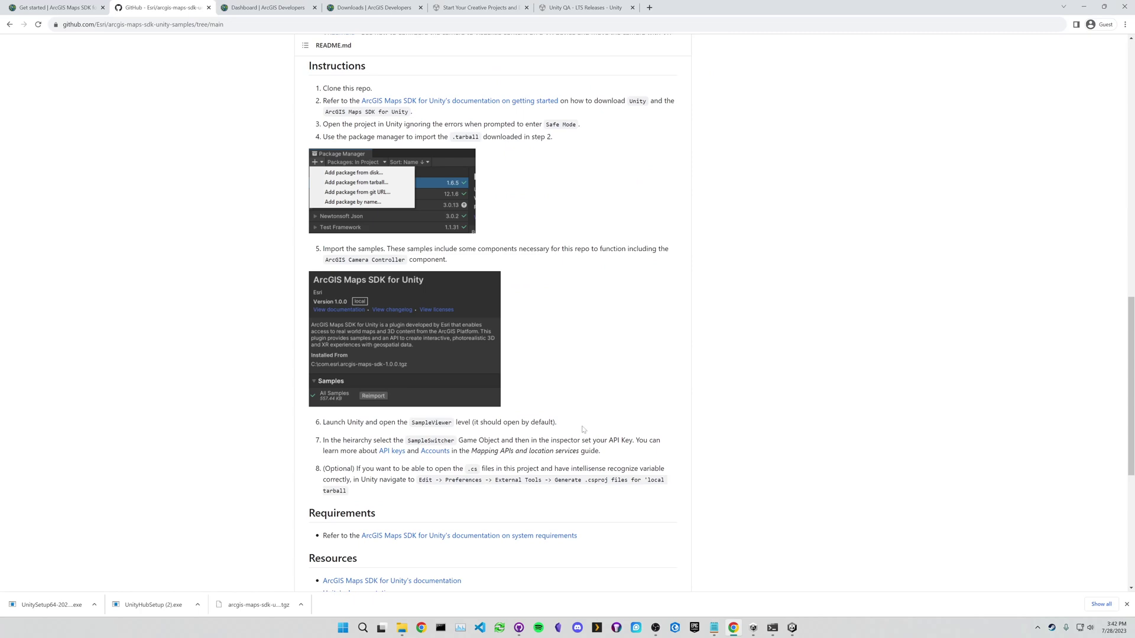
mouse_move(792, 627)
click(748, 611)
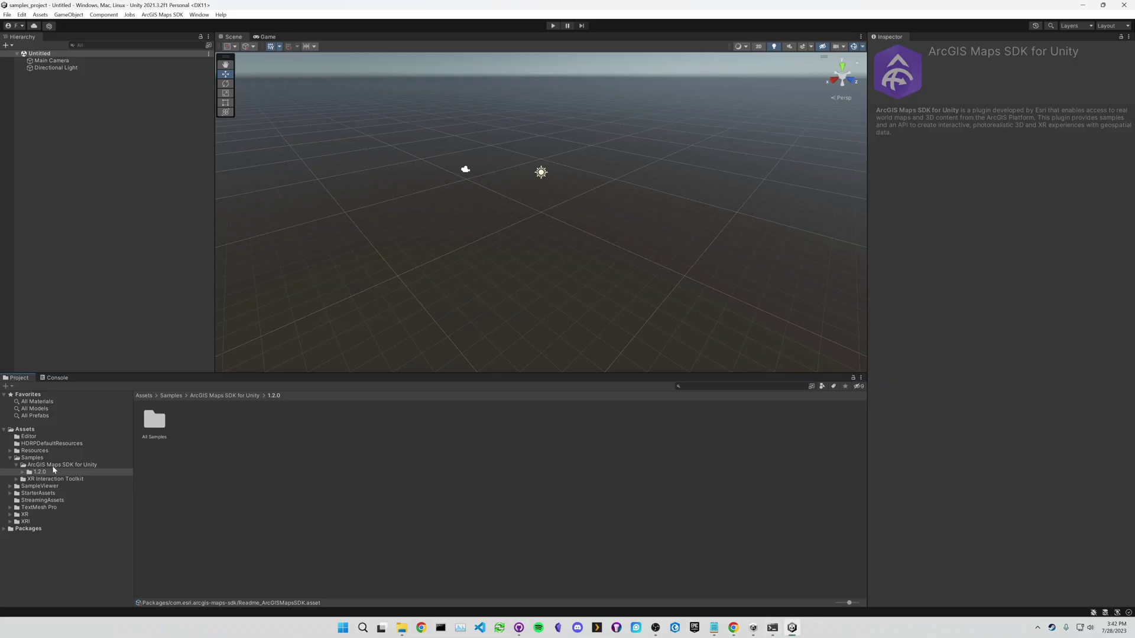
- Open the SampleViewer scene from Assets/SampleViewer and select its SampleSwitcher object
click(30, 487)
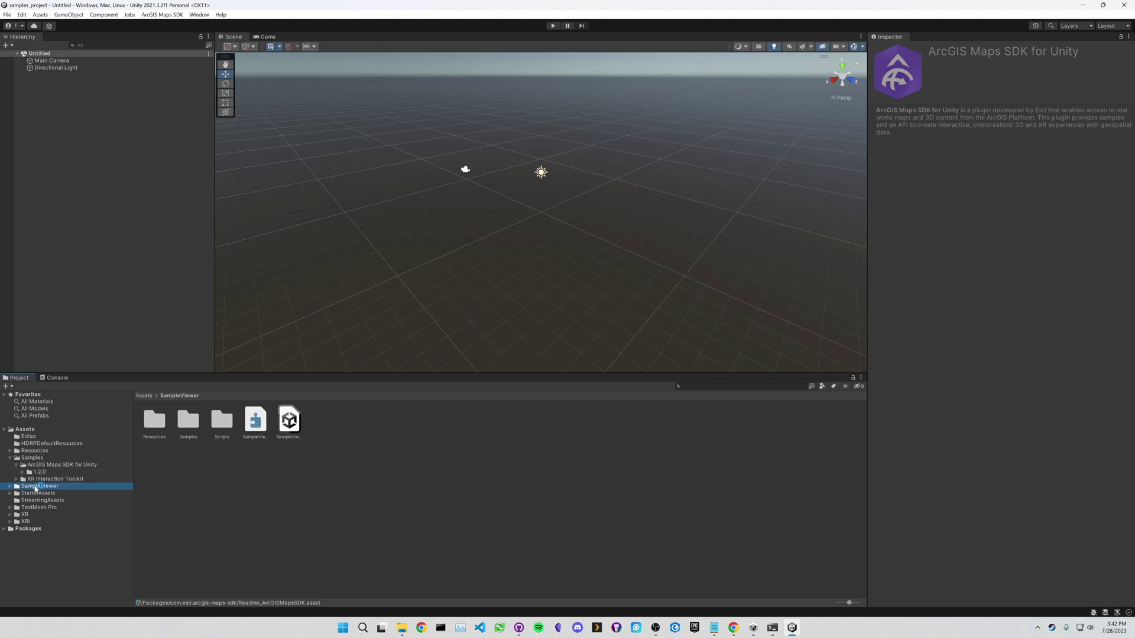
click(293, 419)
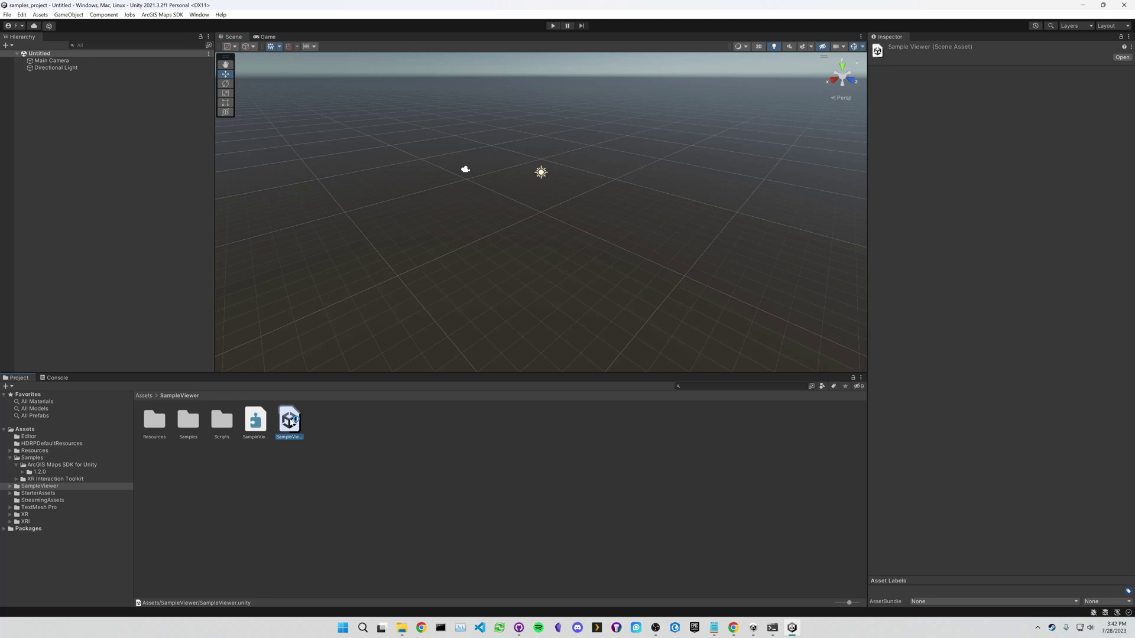
double_click(289, 421)
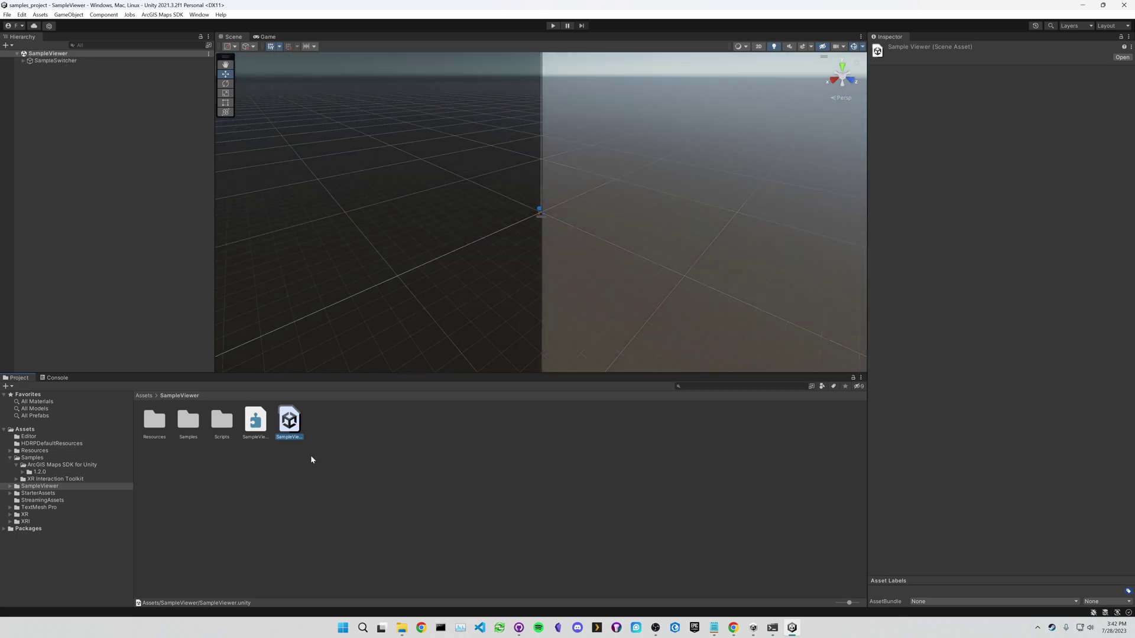
click(50, 64)
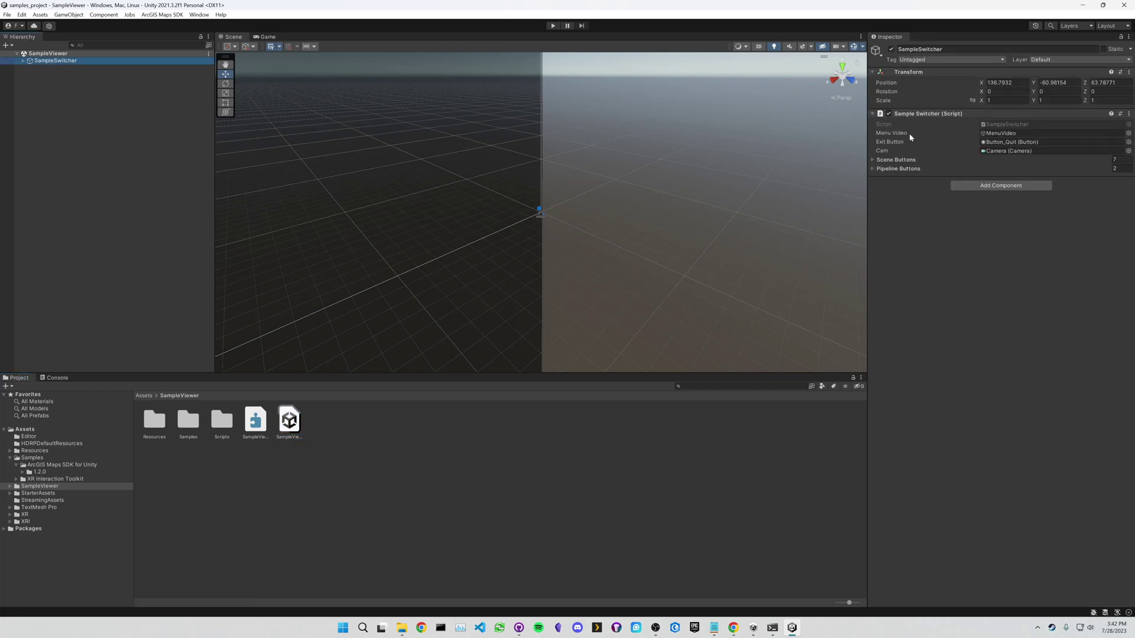
- Check the README's step 7 mention of SampleSwitcher, then return to Unity
click(733, 627)
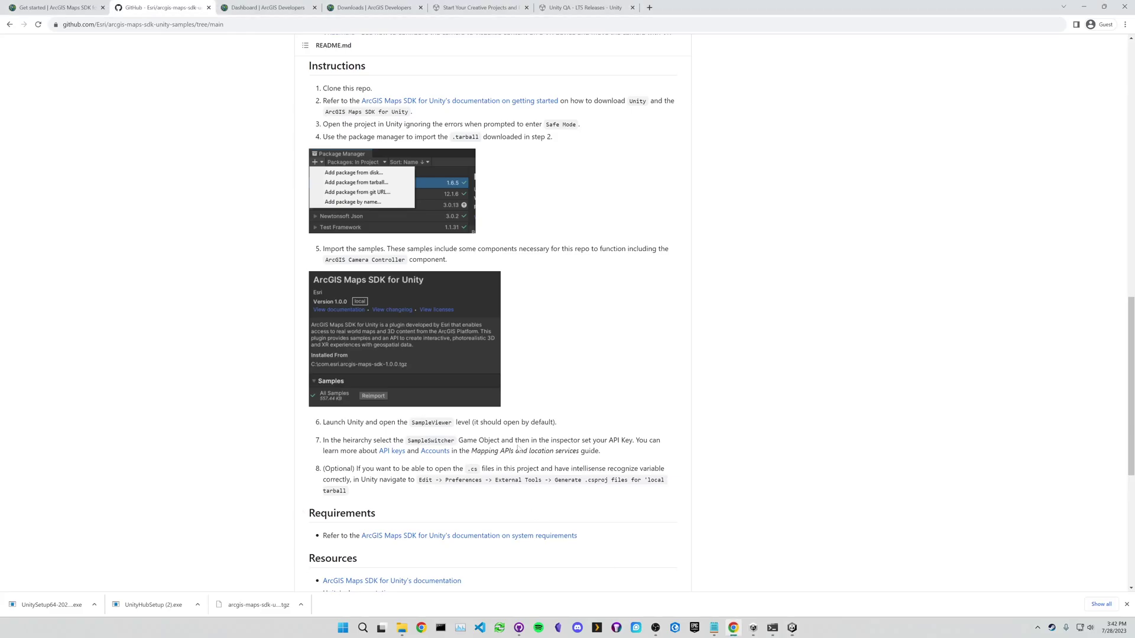
drag(406, 441, 455, 441)
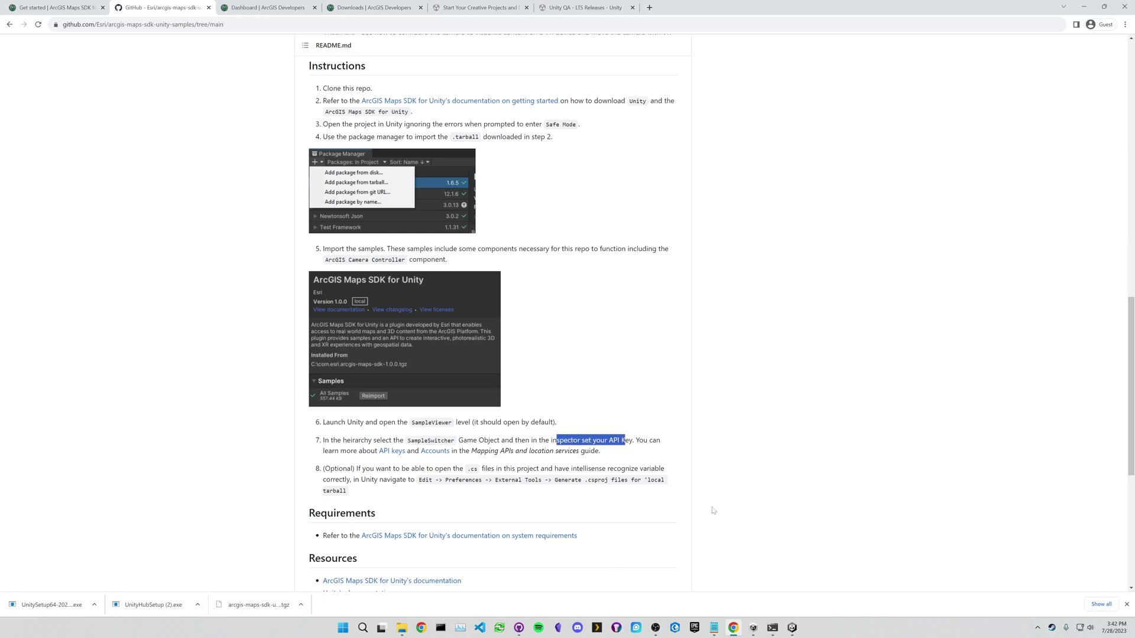
click(792, 627)
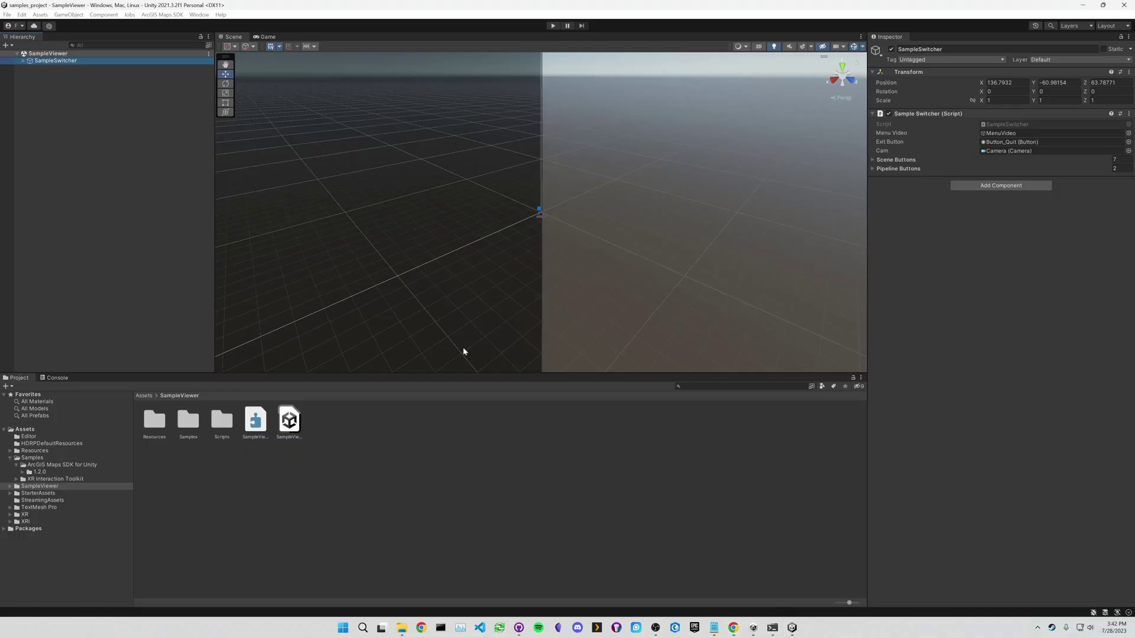
- Expand SampleSwitcher and run the SampleViewer scene in the Game view
click(23, 62)
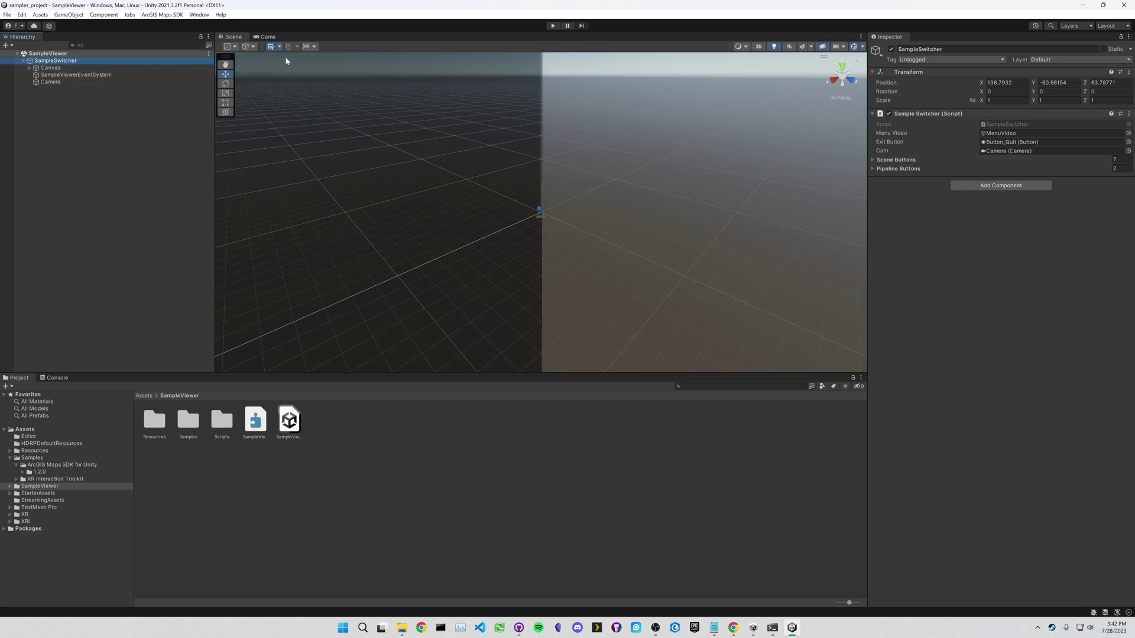
click(264, 37)
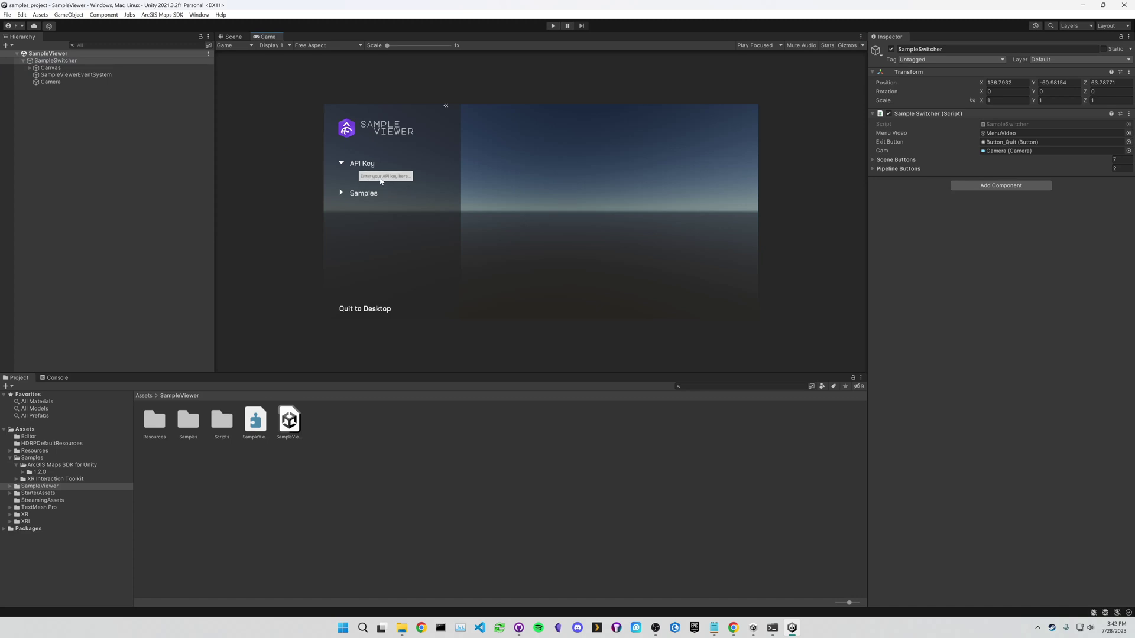
click(553, 26)
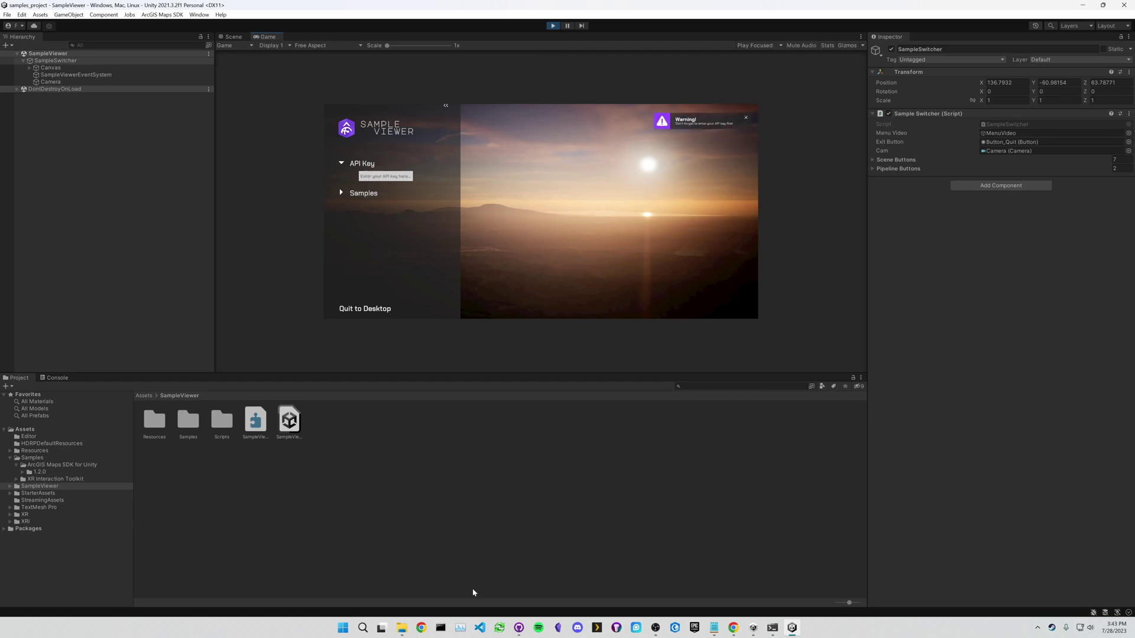
- Copy the Default API Key from the ArcGIS Developers dashboard in Chrome
click(733, 627)
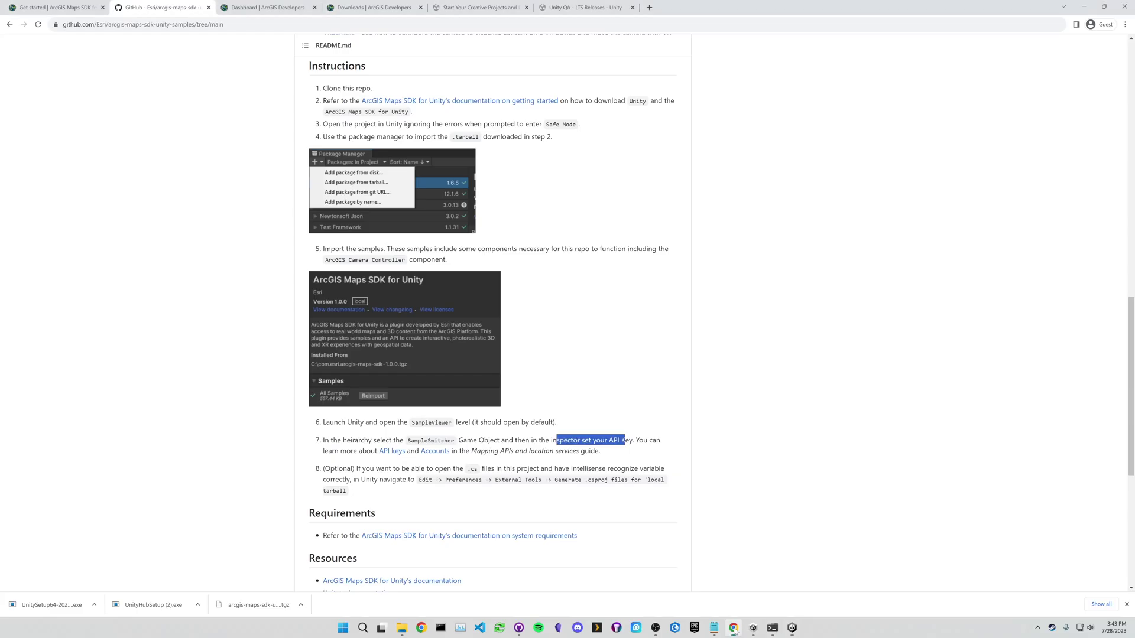
click(394, 8)
click(290, 8)
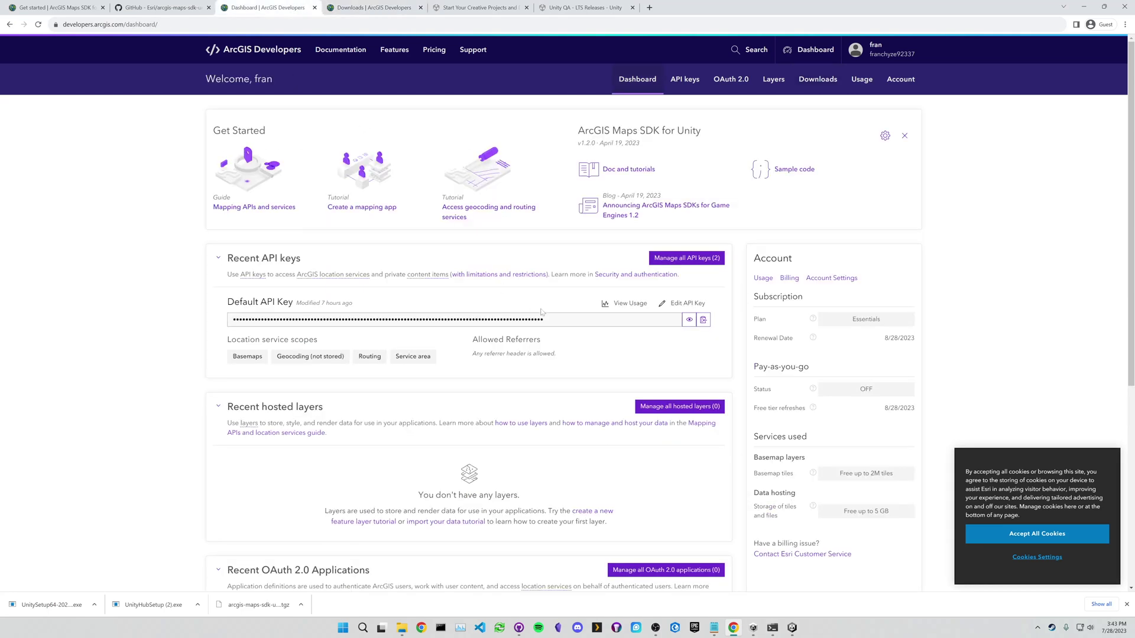
click(703, 321)
click(792, 627)
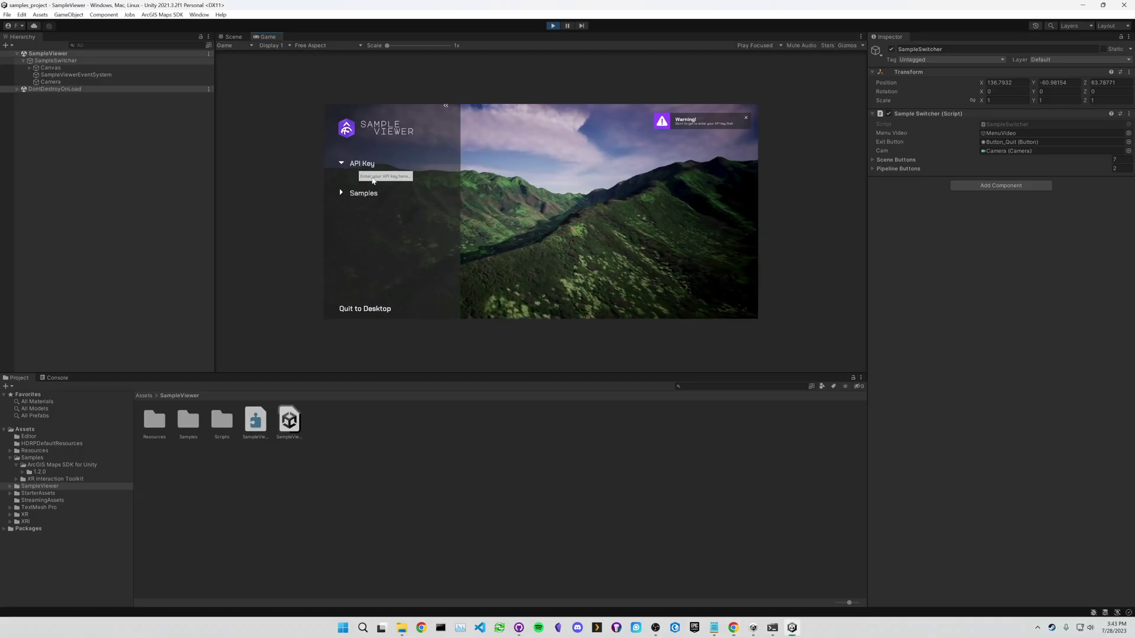
- Paste the API key into the Sample Viewer's API Key field and expand Samples
click(373, 176)
key(ctrl+v)
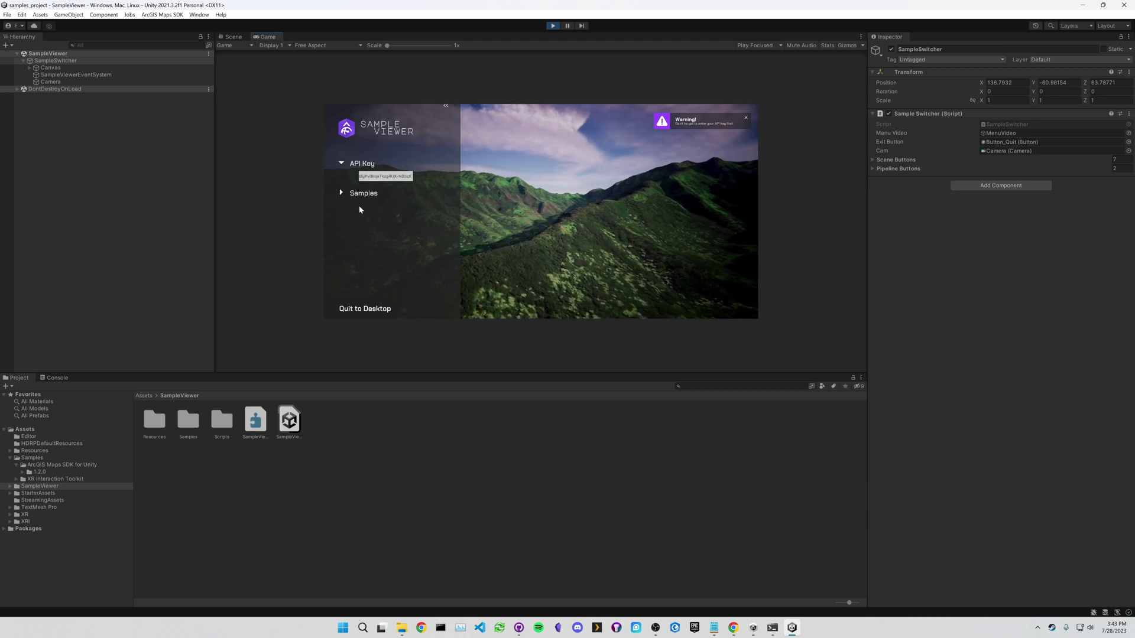
click(341, 194)
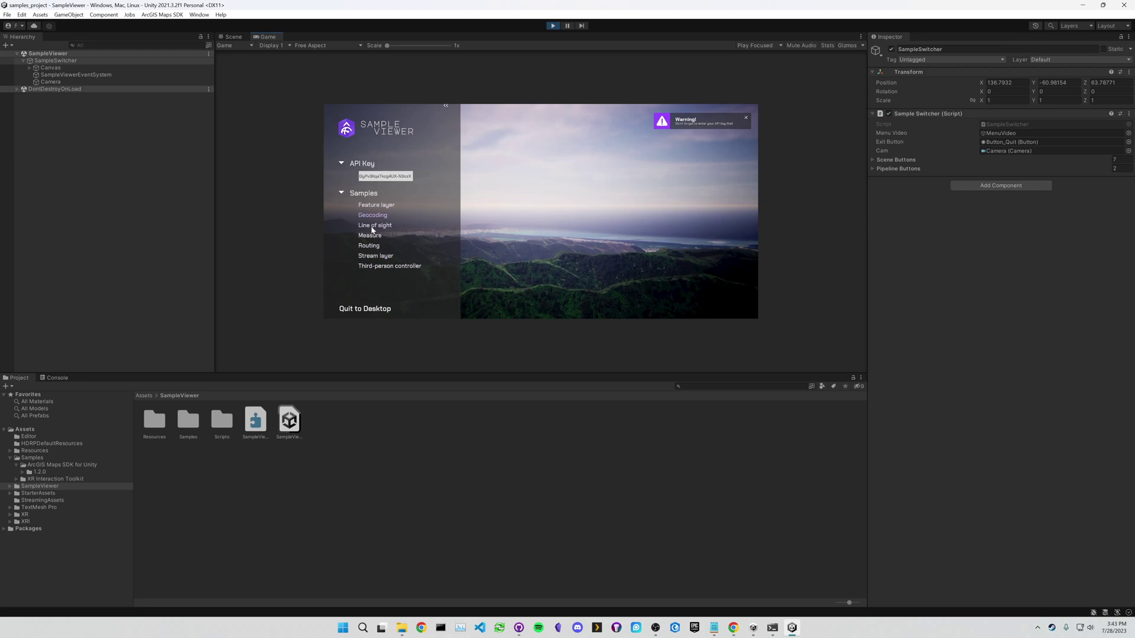
- Expand SampleViewer > Samples in the Project tree and launch the Third-person controller sample
click(10, 486)
click(18, 501)
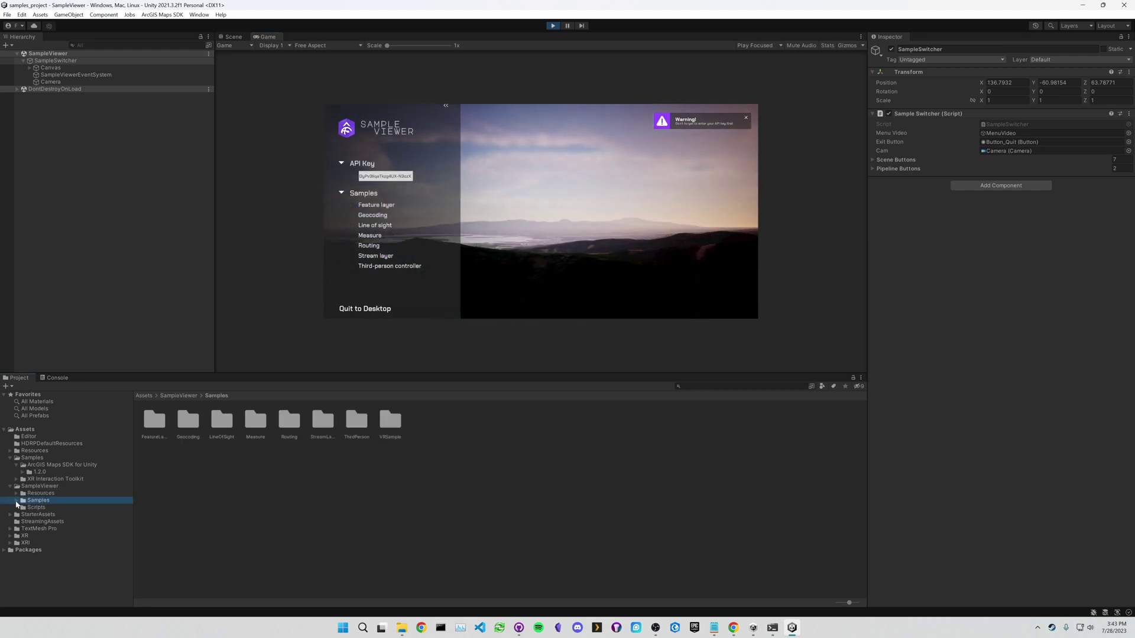
click(17, 501)
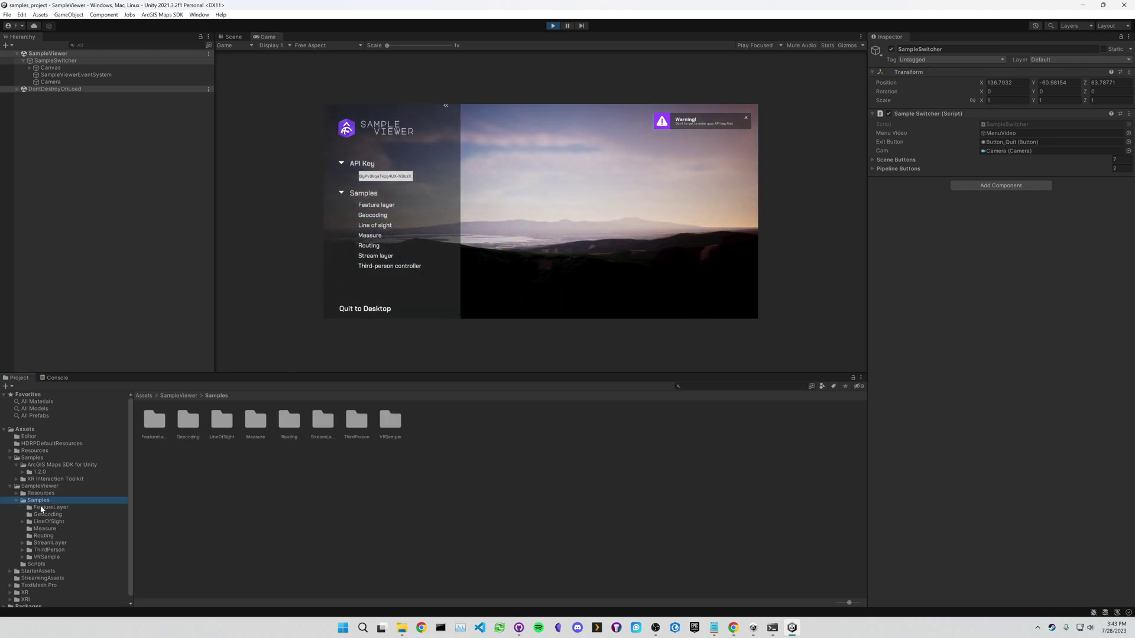
click(387, 266)
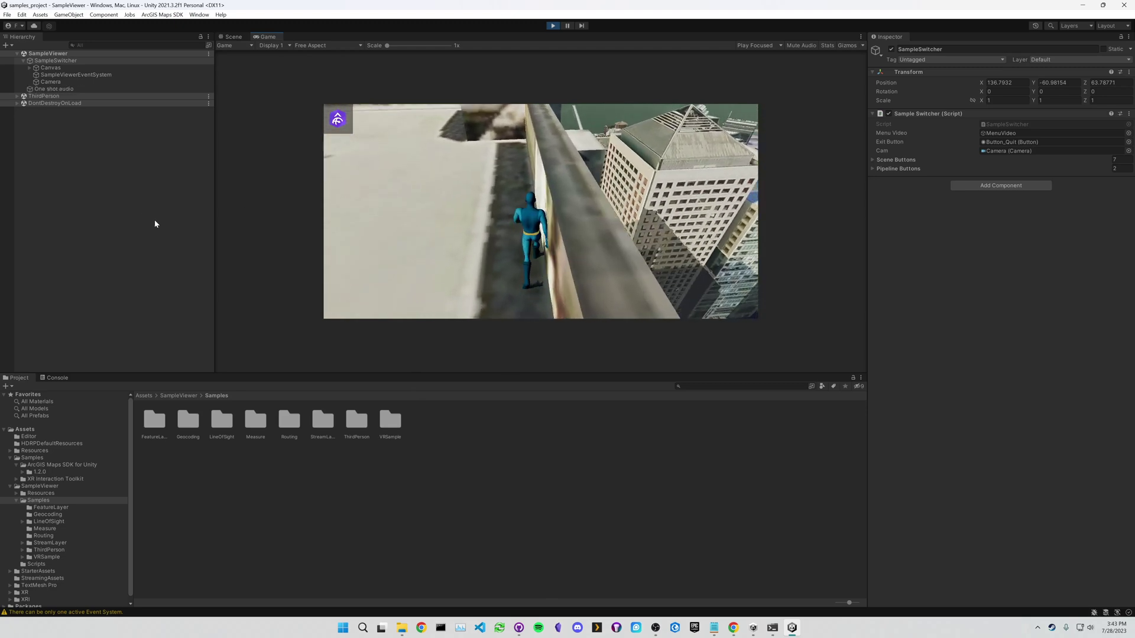
- Walk the character across the San Francisco rooftops to a ledge, then stop play mode
key(w)
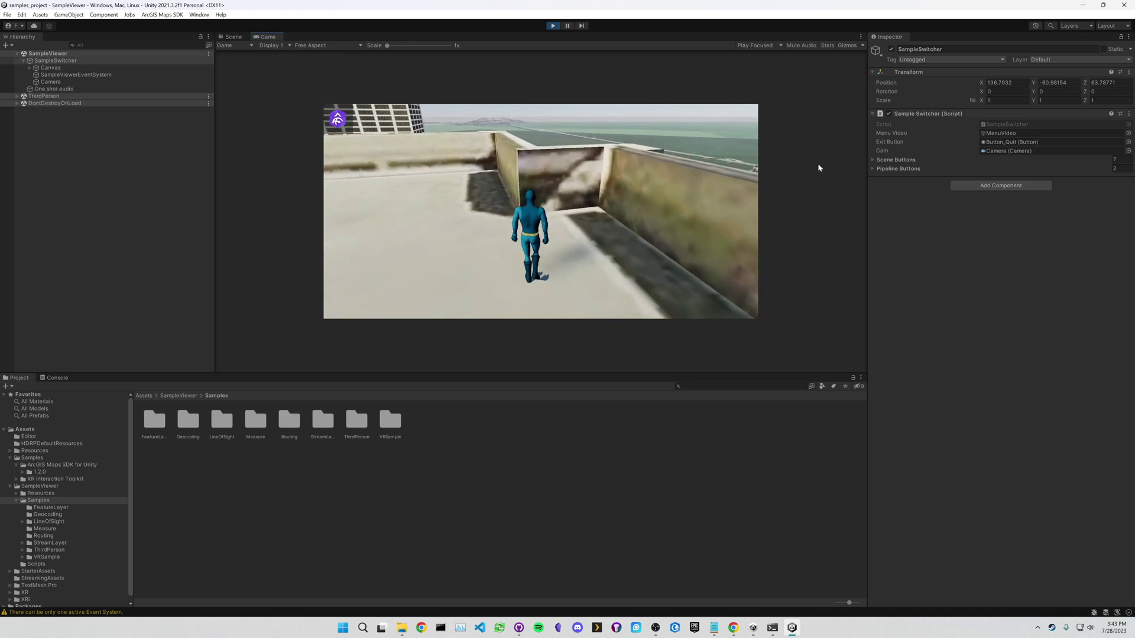
key(w)
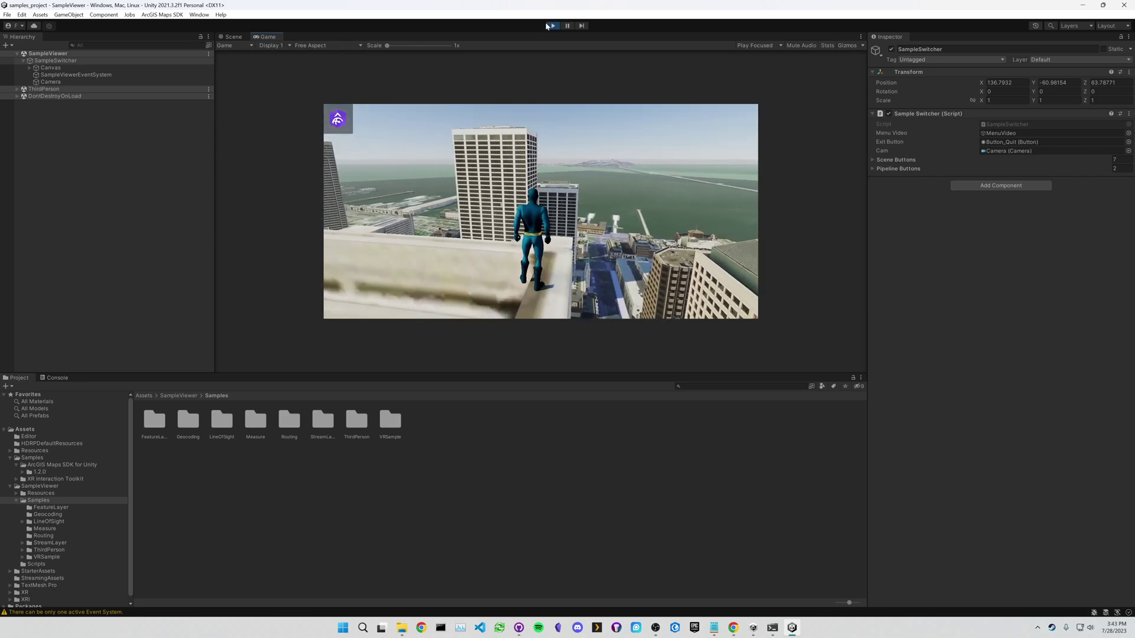
click(552, 26)
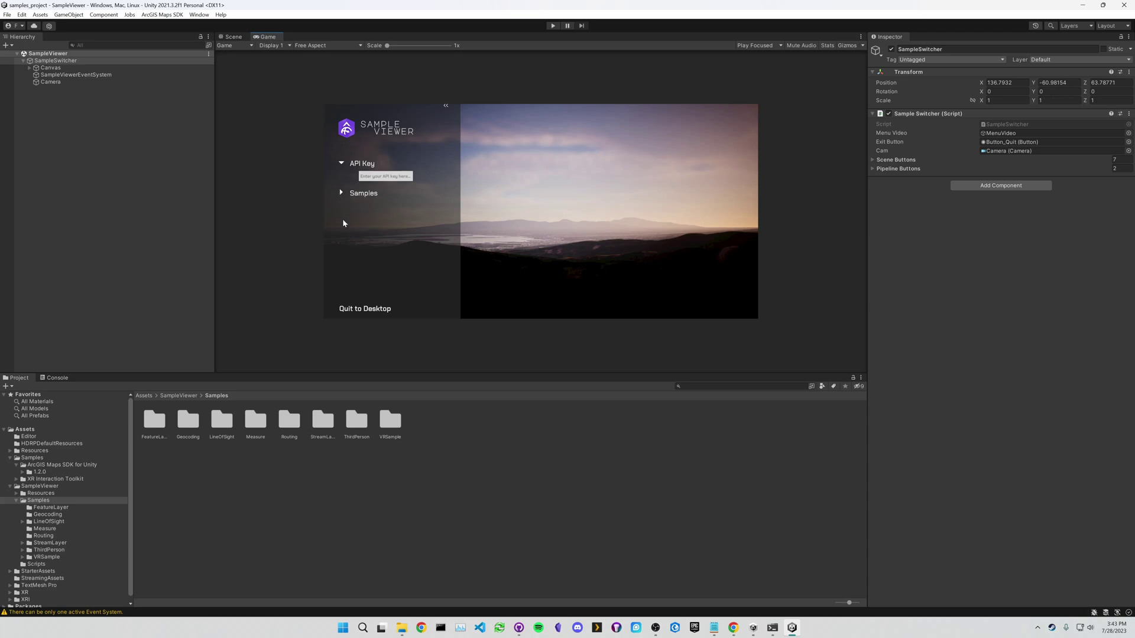
- Open the ThirdPerson scene from Samples/ThirdPerson and select its ArcGISMap object
click(44, 550)
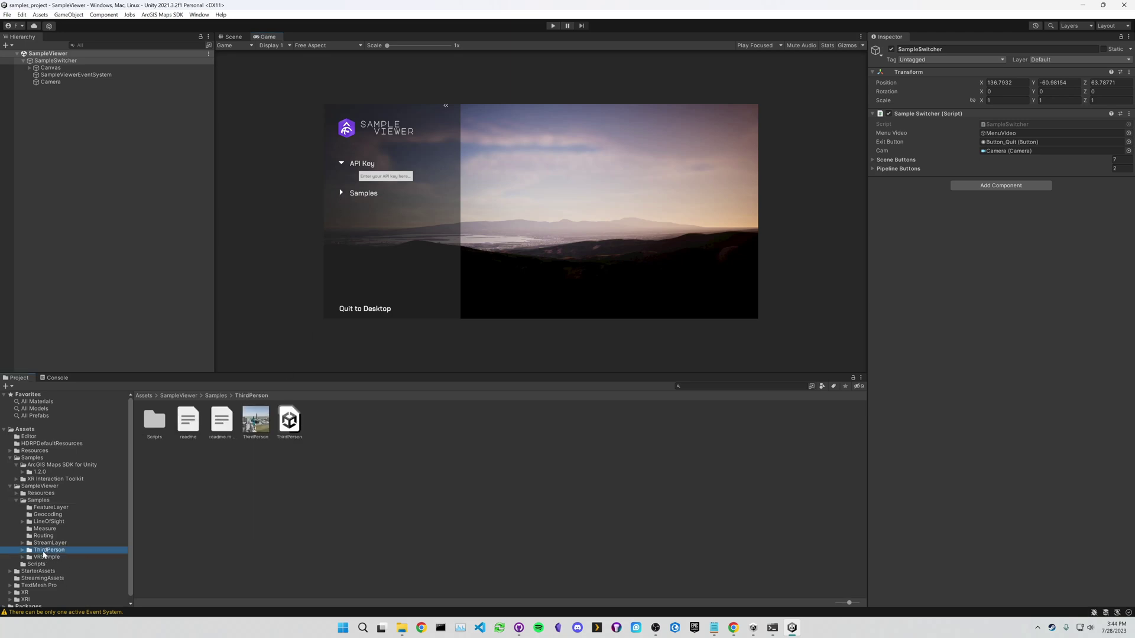
double_click(289, 421)
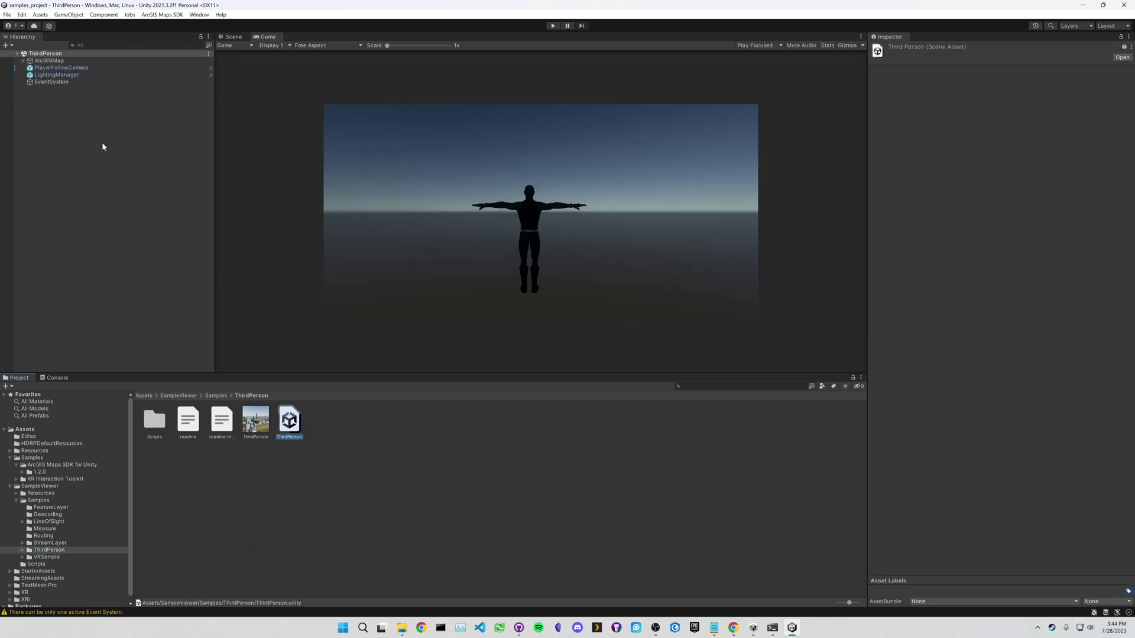
click(47, 61)
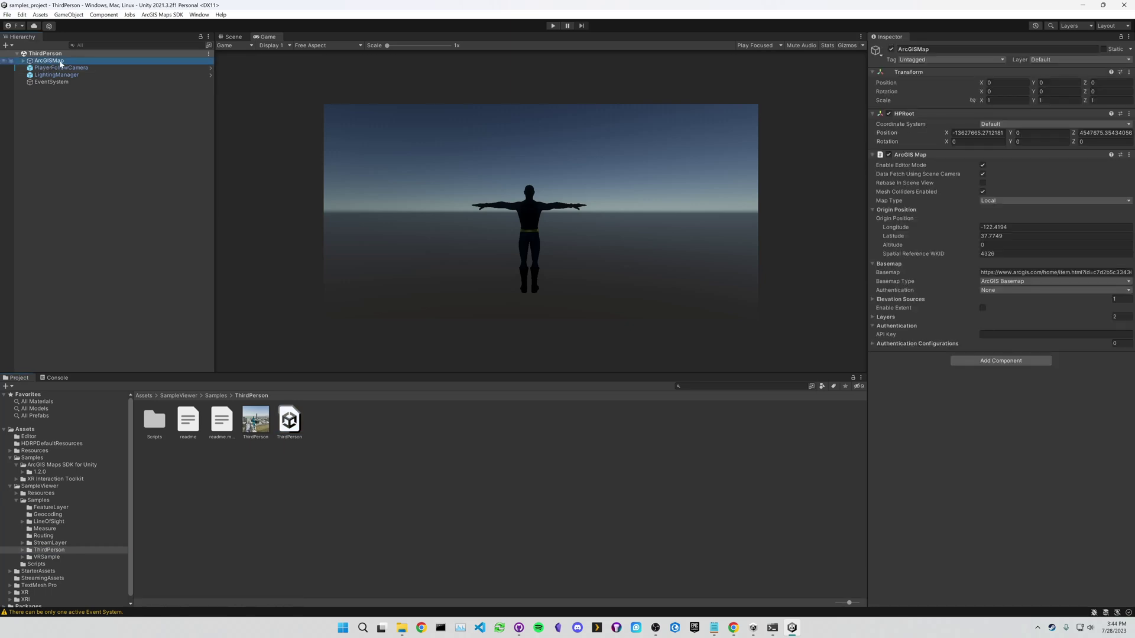
- Paste the API key into the ArcGISMap's API Key field and highlight the basemap URL
click(1005, 335)
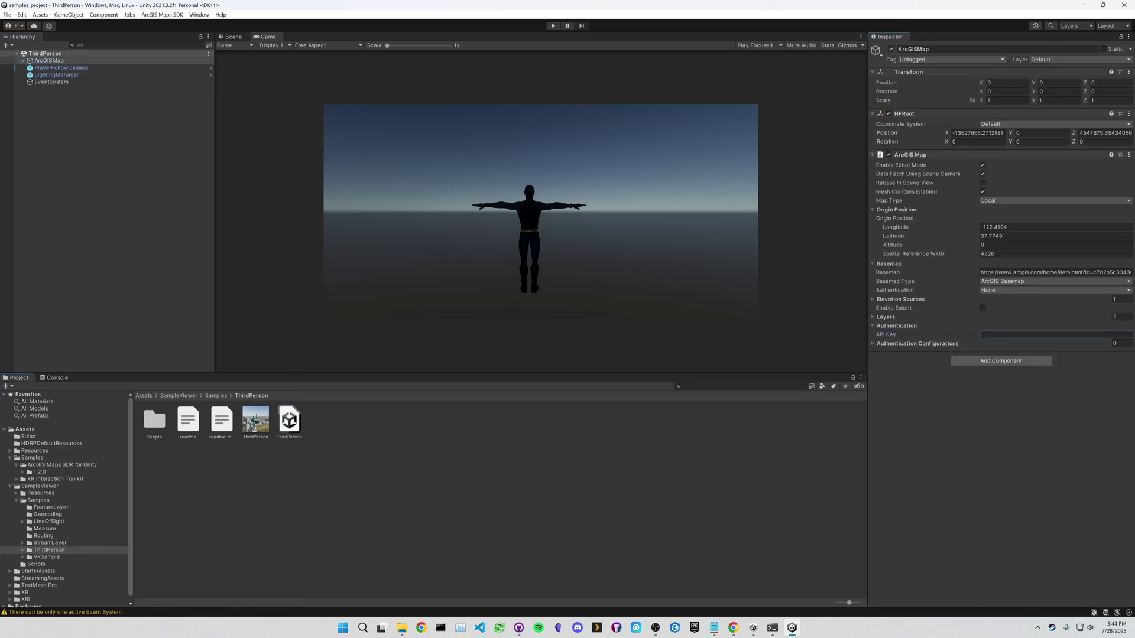
key(ctrl+v)
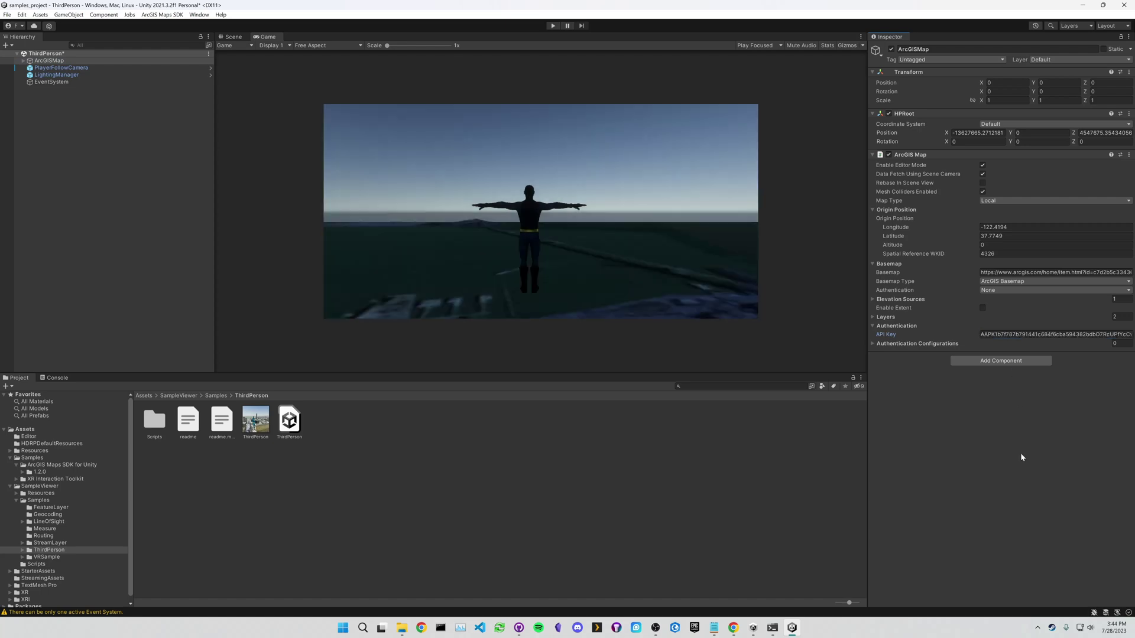
click(577, 261)
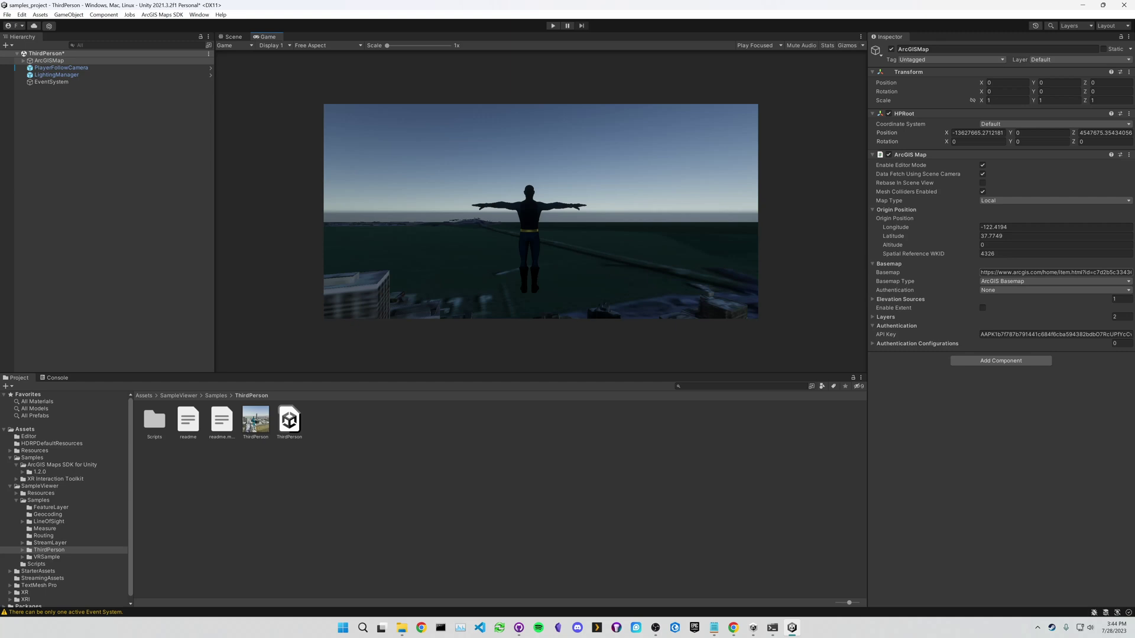
drag(1003, 273, 1062, 274)
- Select and copy the ArcGISMap's full basemap URL
double_click(1020, 273)
triple_click(1020, 273)
right_click(1015, 272)
click(1040, 282)
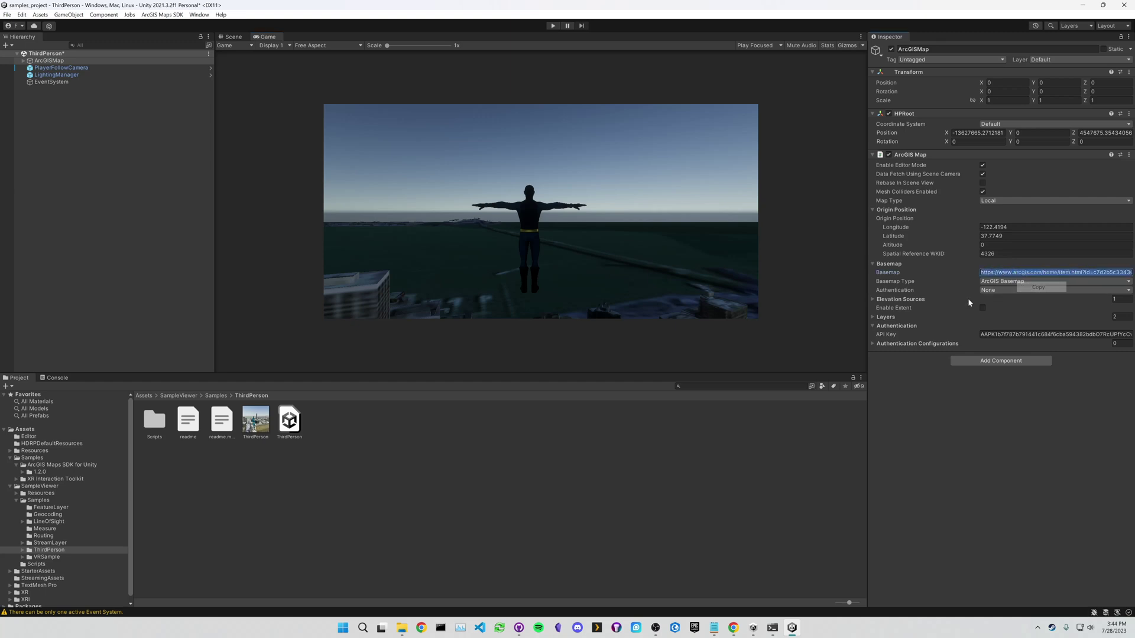
- Load the copied basemap URL in Chrome, revealing the ArcGIS Imagery web map, then return to Unity
click(421, 628)
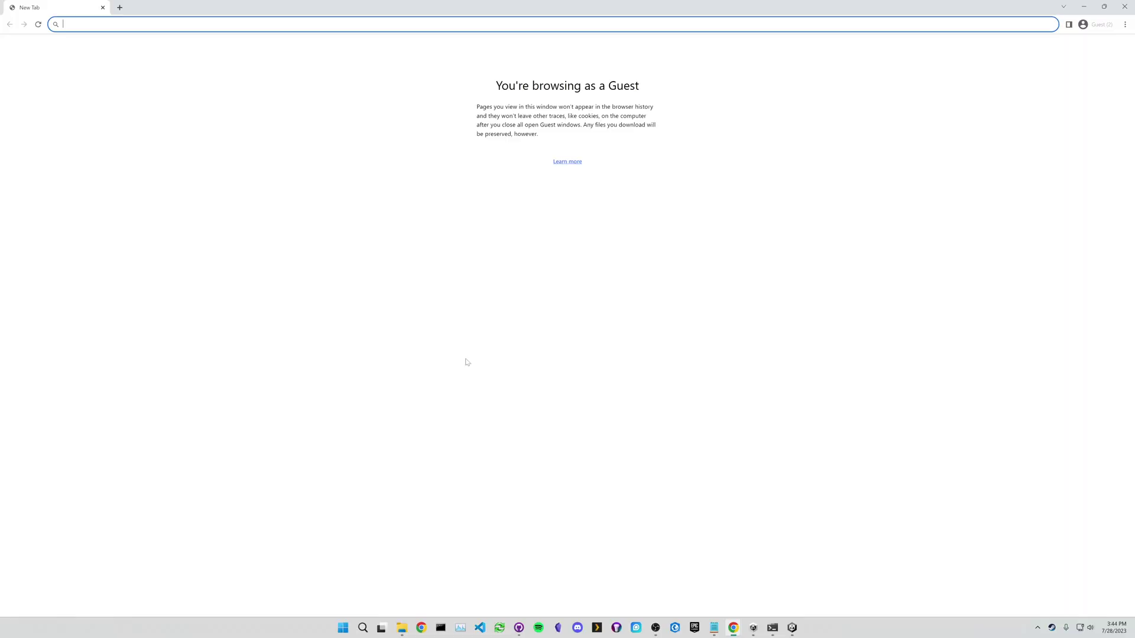
key(ctrl+v)
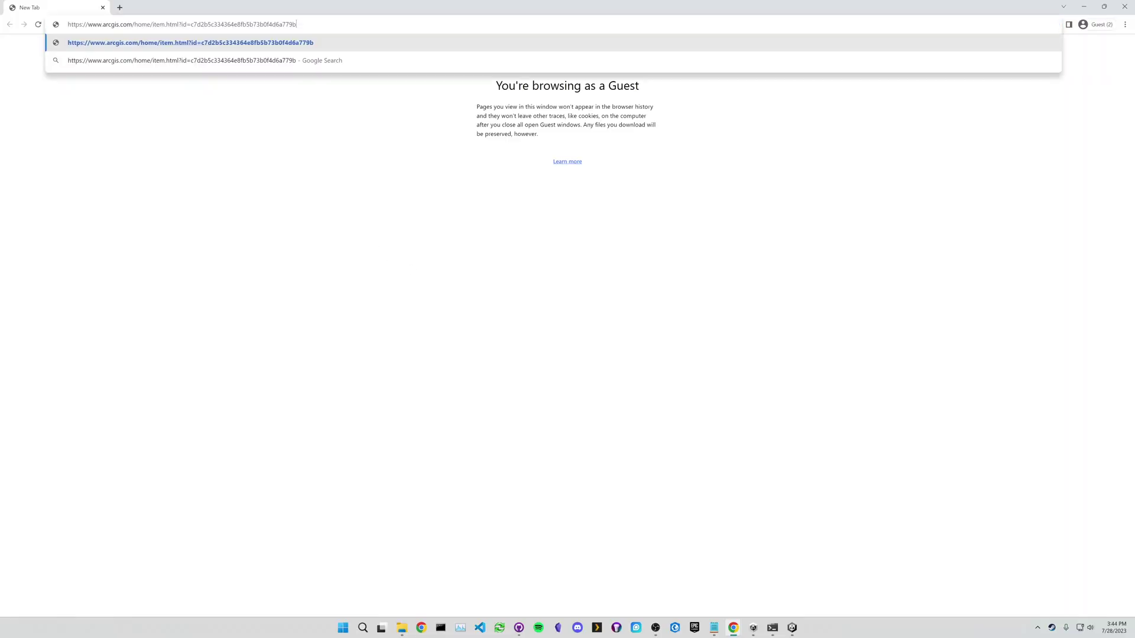
key(Return)
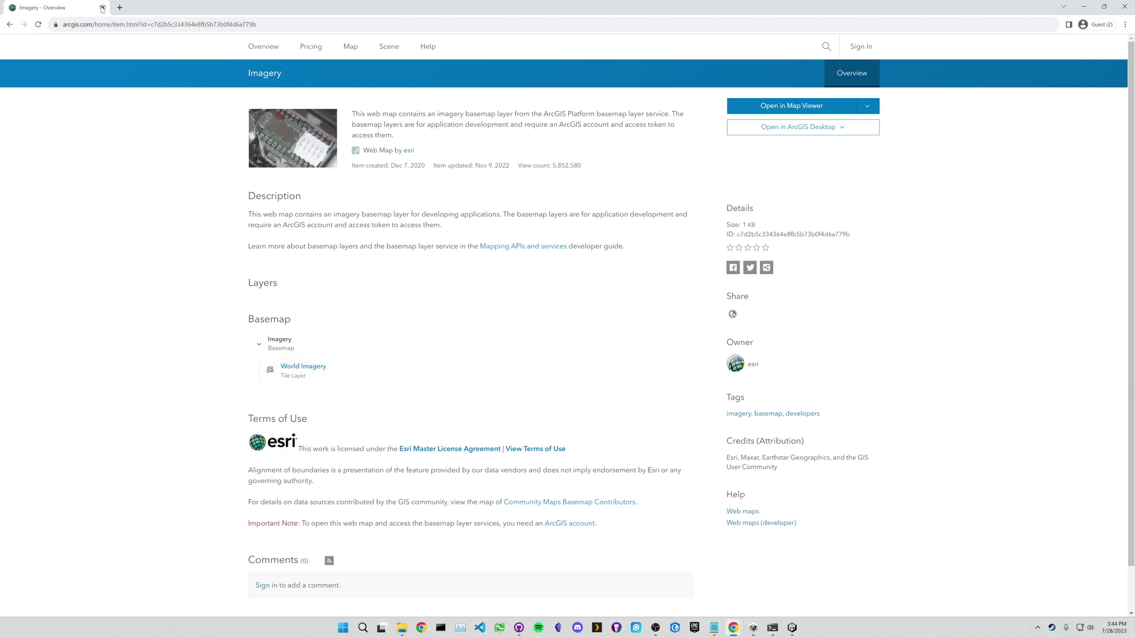
key(alt+Tab)
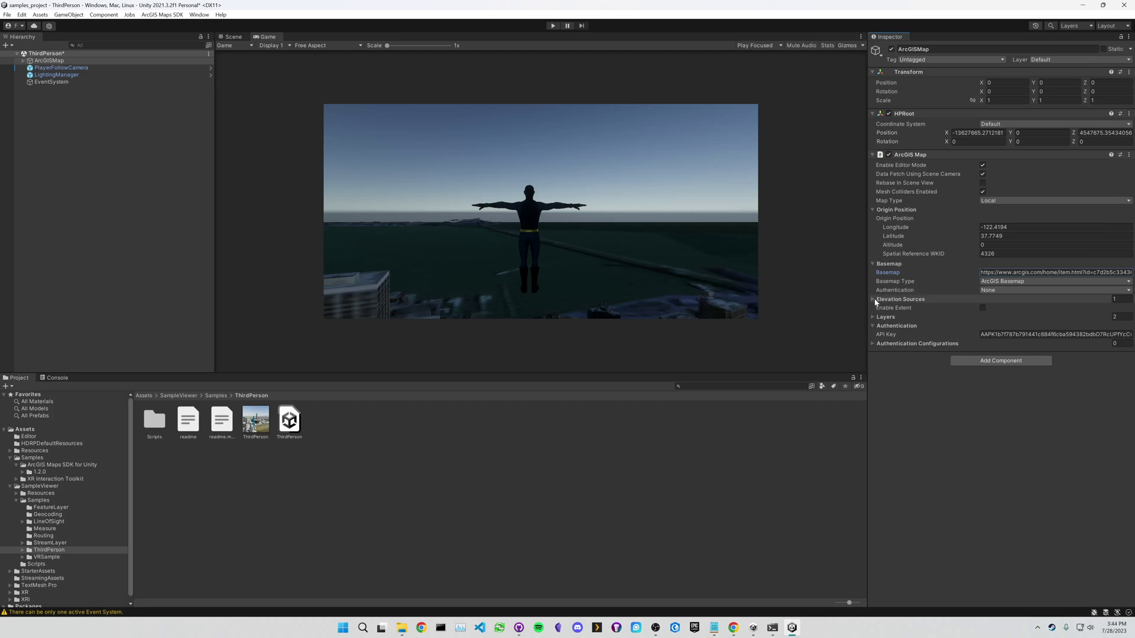
- Expand the ArcGISMap's first elevation source and read its Source URL
click(872, 299)
click(873, 299)
click(873, 301)
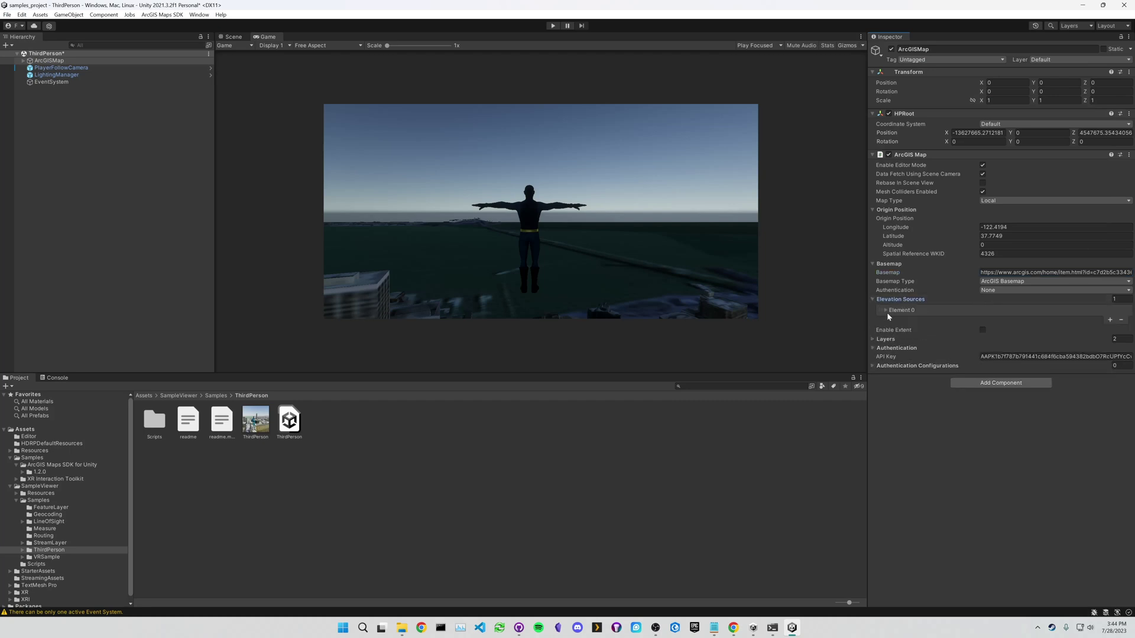
click(886, 310)
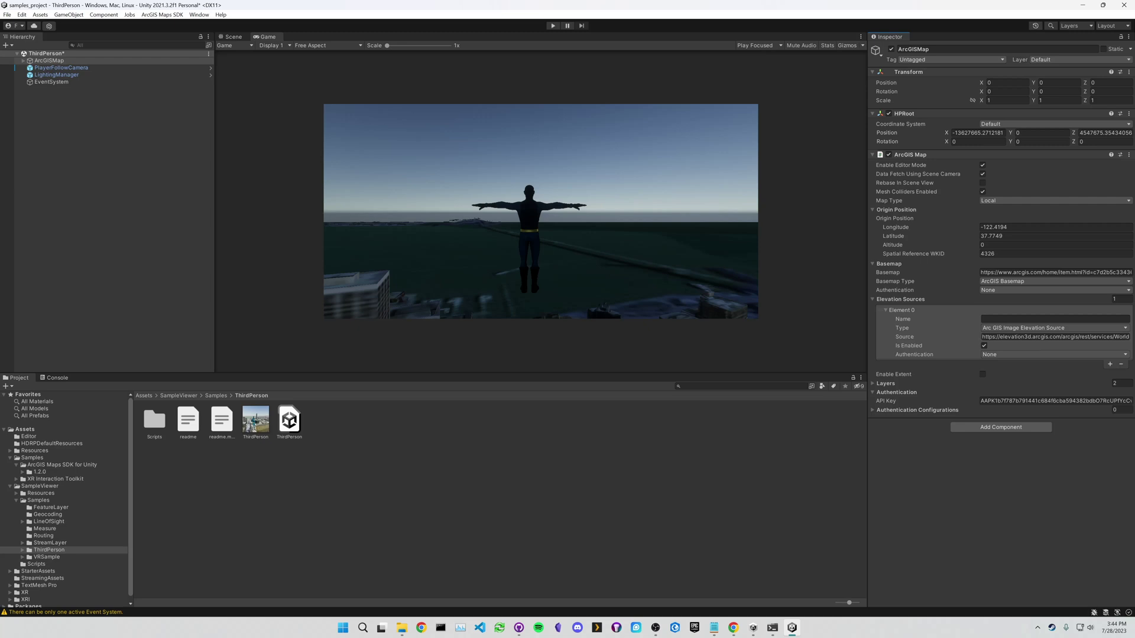
drag(987, 337, 1128, 336)
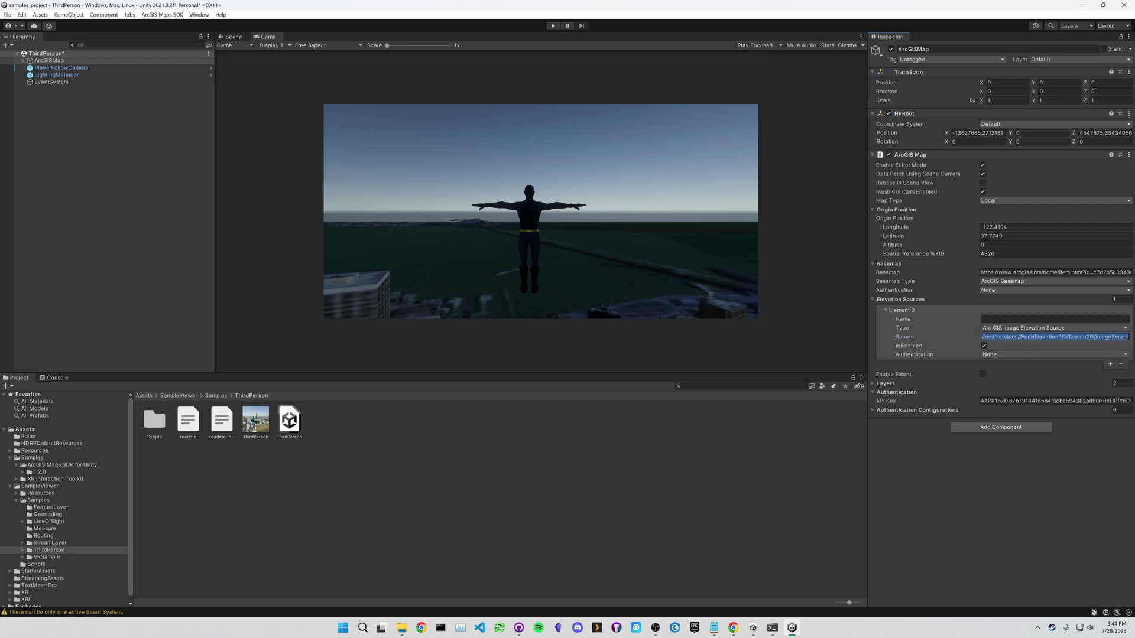
key(ctrl+a)
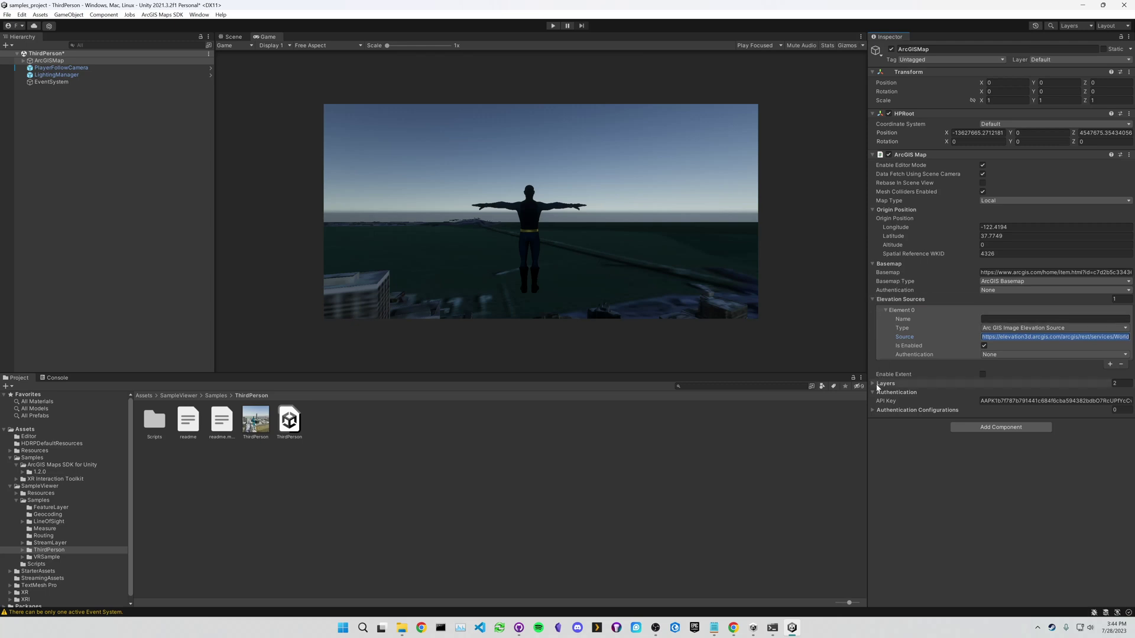
- Expand the layers San Francisco 3D Buildings and MDF-HDF Total Population to view their settings
click(873, 383)
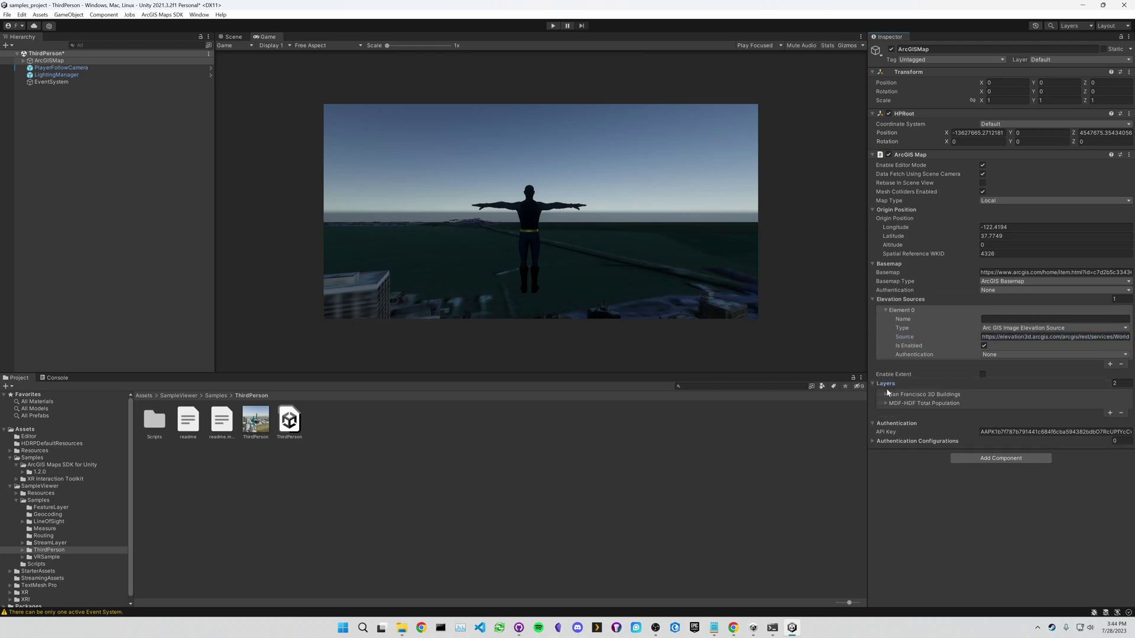
click(886, 395)
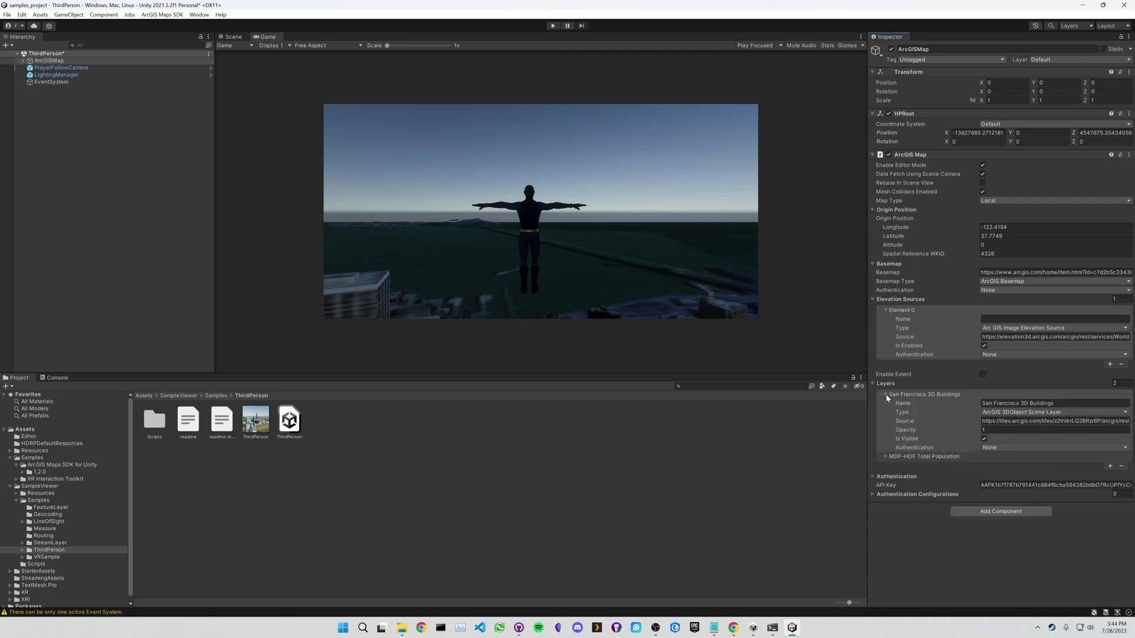
click(886, 456)
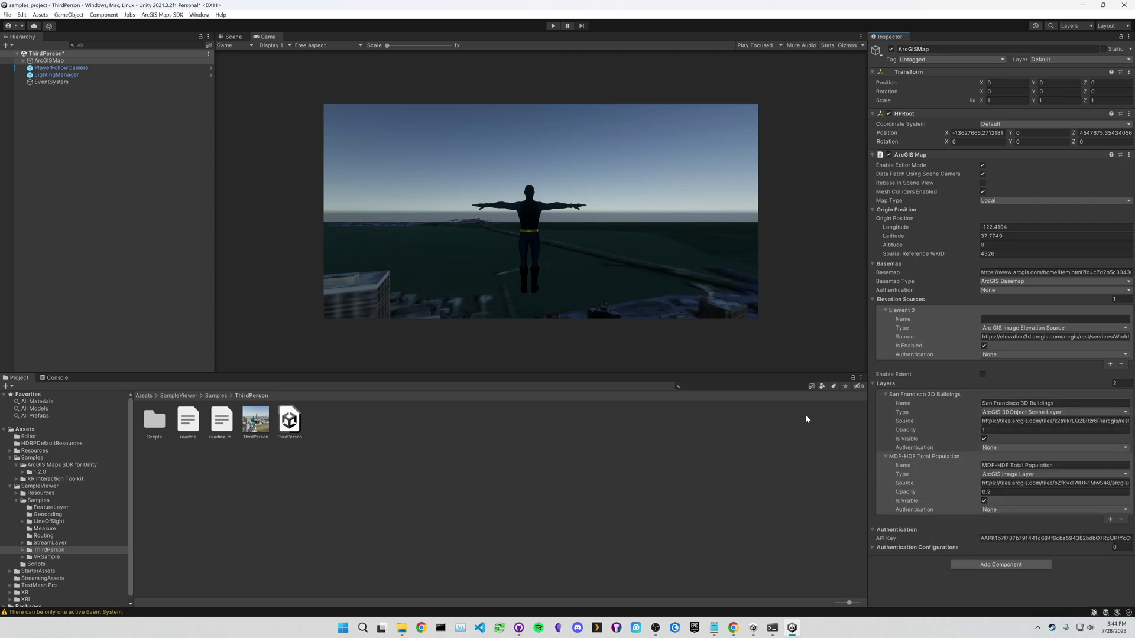
click(233, 37)
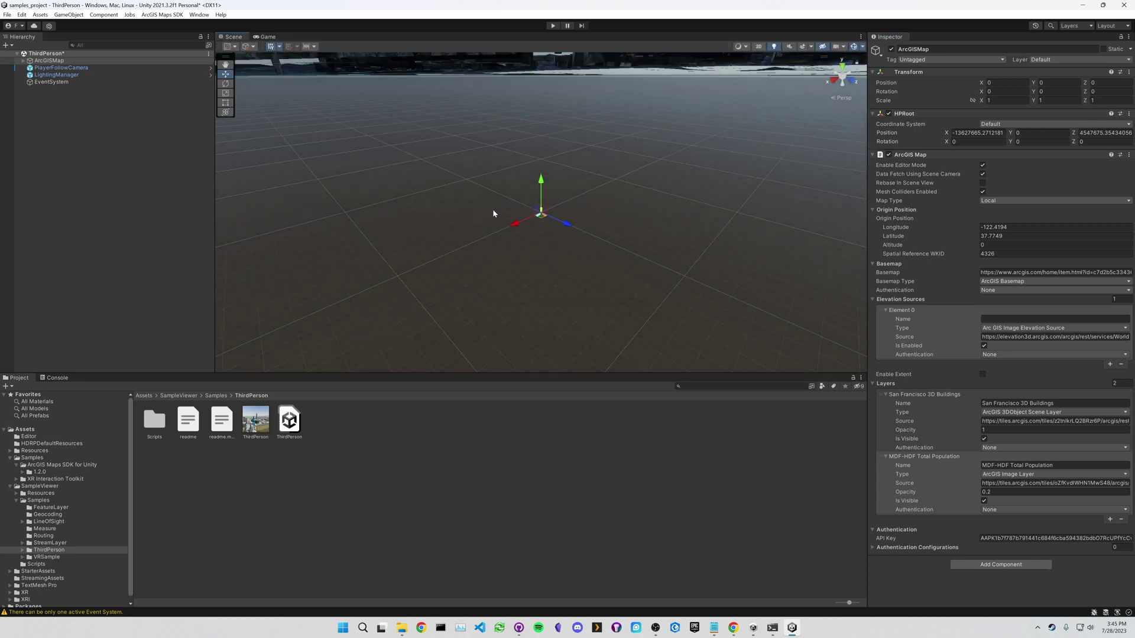
- Look around the Scene view and hide the San Francisco 3D Buildings layer
right_drag(513, 148, 320, 39)
right_drag(596, 244, 863, 288)
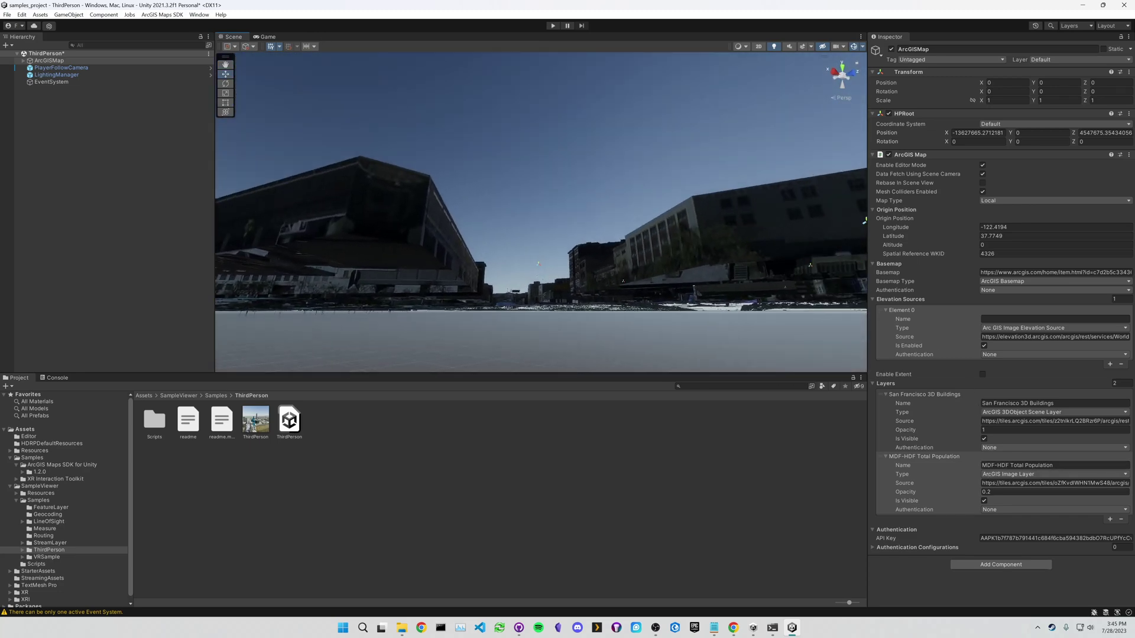
click(984, 439)
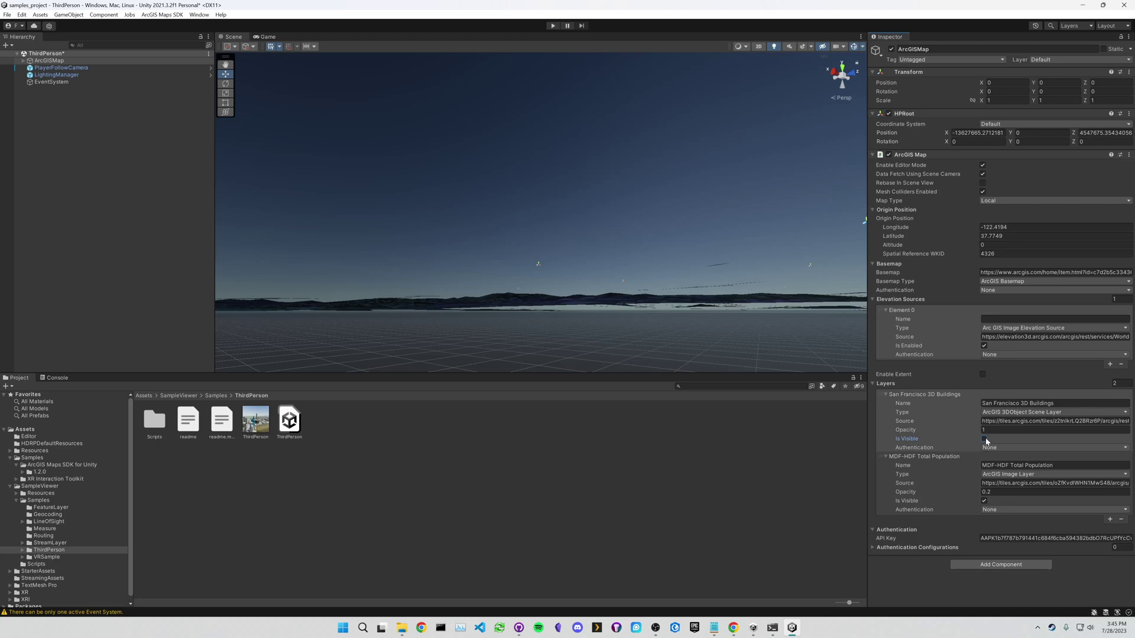
right_drag(441, 304, 620, 313)
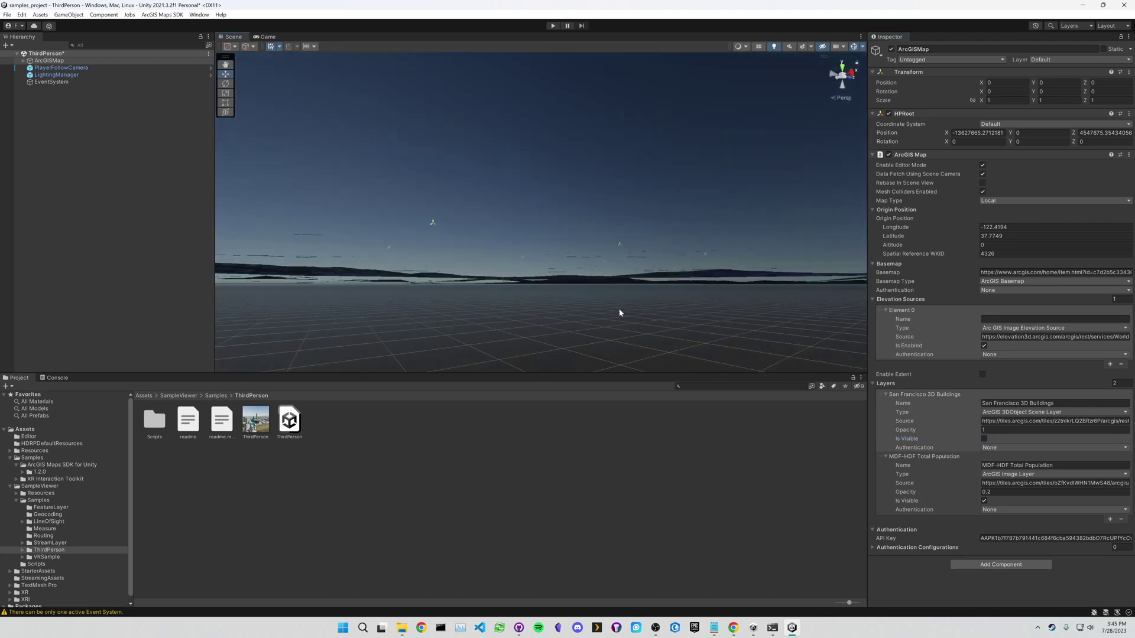
- Make the San Francisco 3D Buildings layer visible again and run the ThirdPerson scene
click(984, 439)
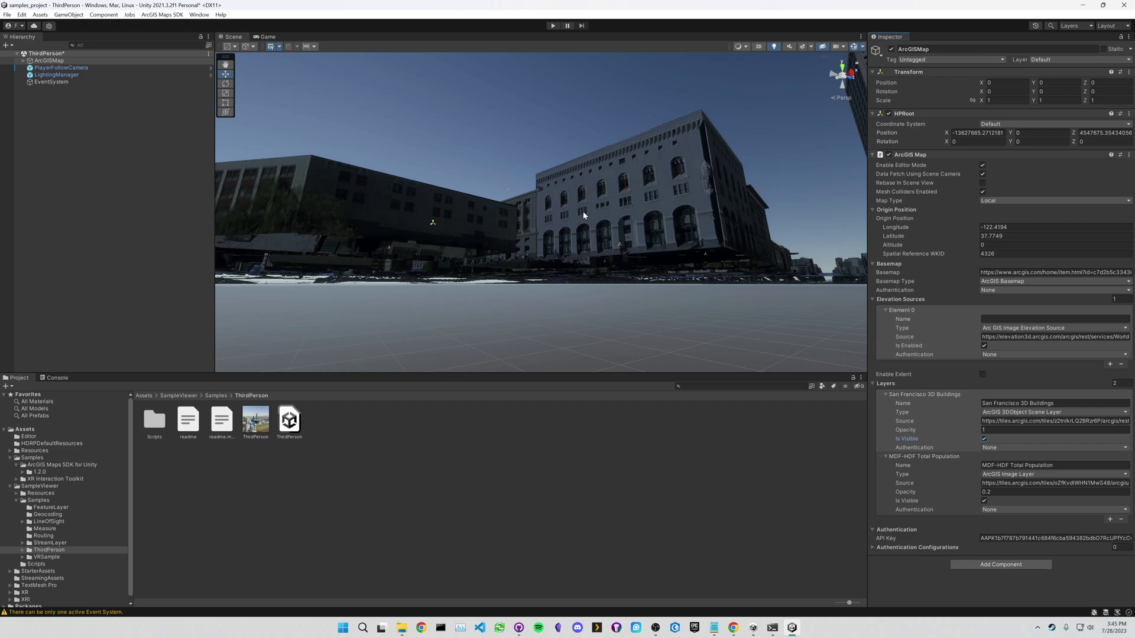
right_drag(630, 198, 286, 221)
click(552, 26)
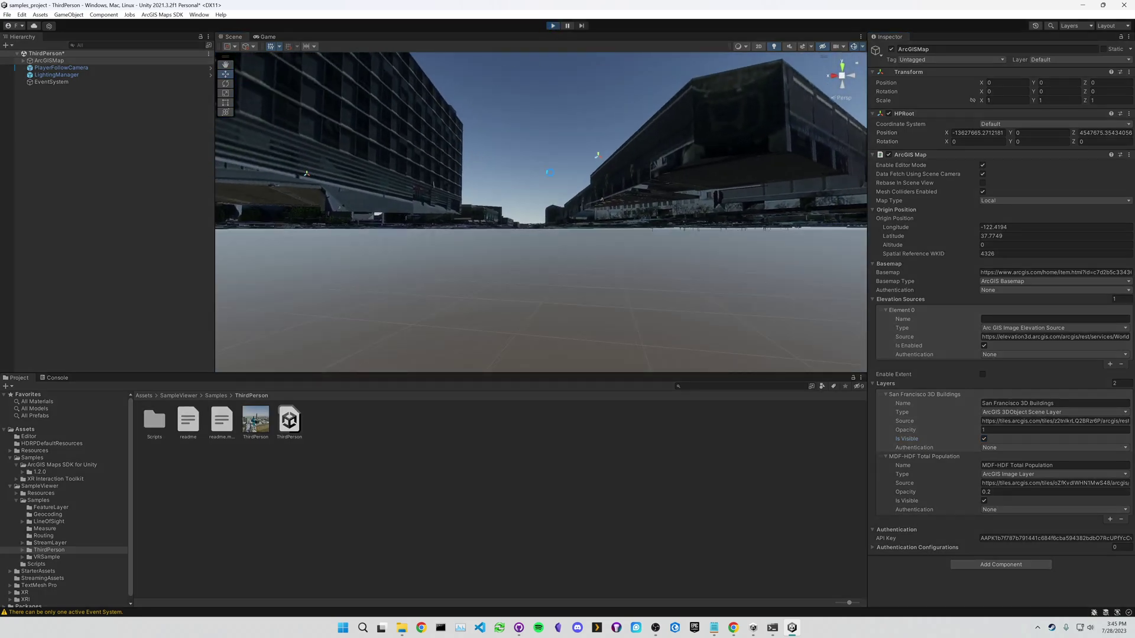